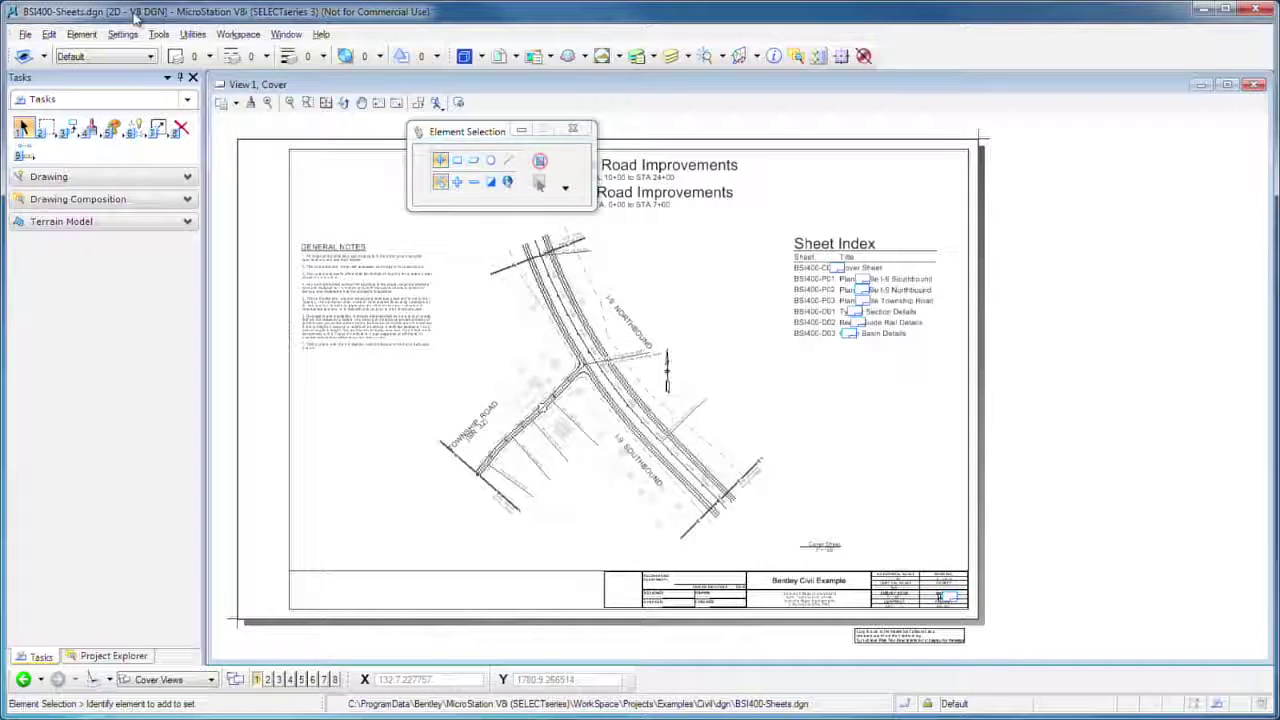
Open the print settings for the Cover sheet of BSI400-Sheets.dgn
left_click(26, 35)
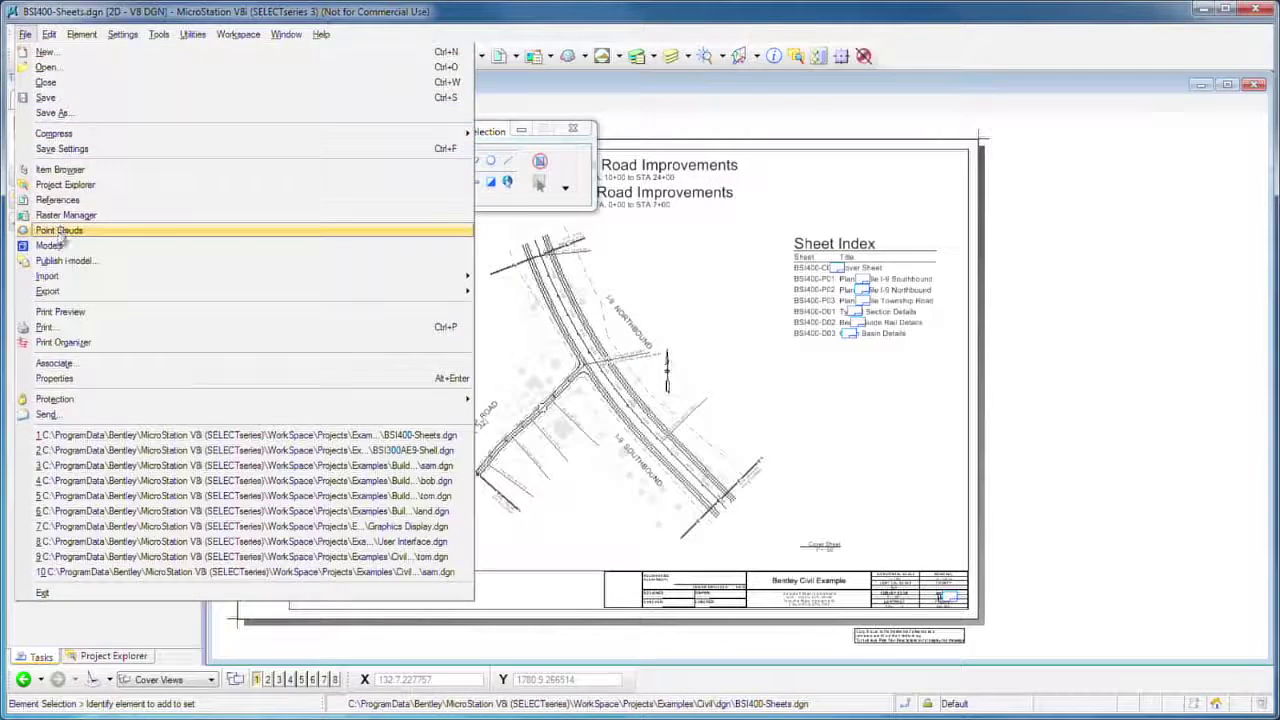
left_click(50, 328)
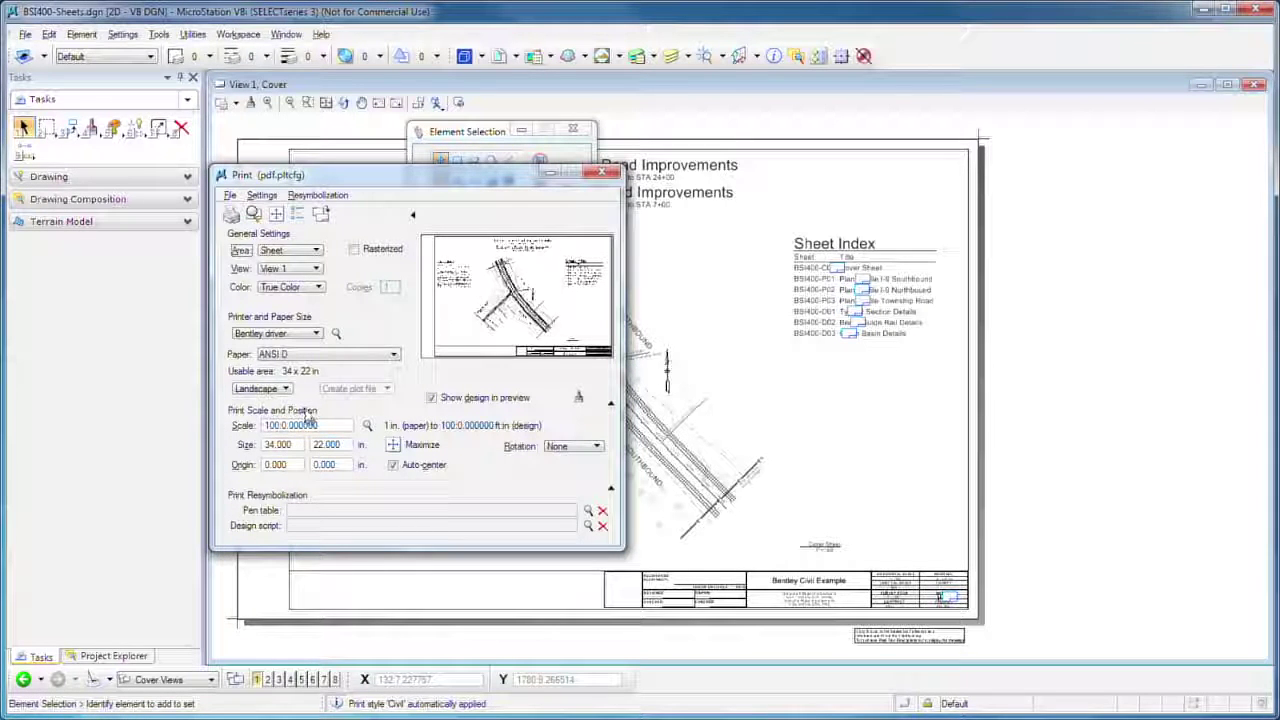
Try the Windows driver as the printer type and return to the Bentley driver
left_click(315, 334)
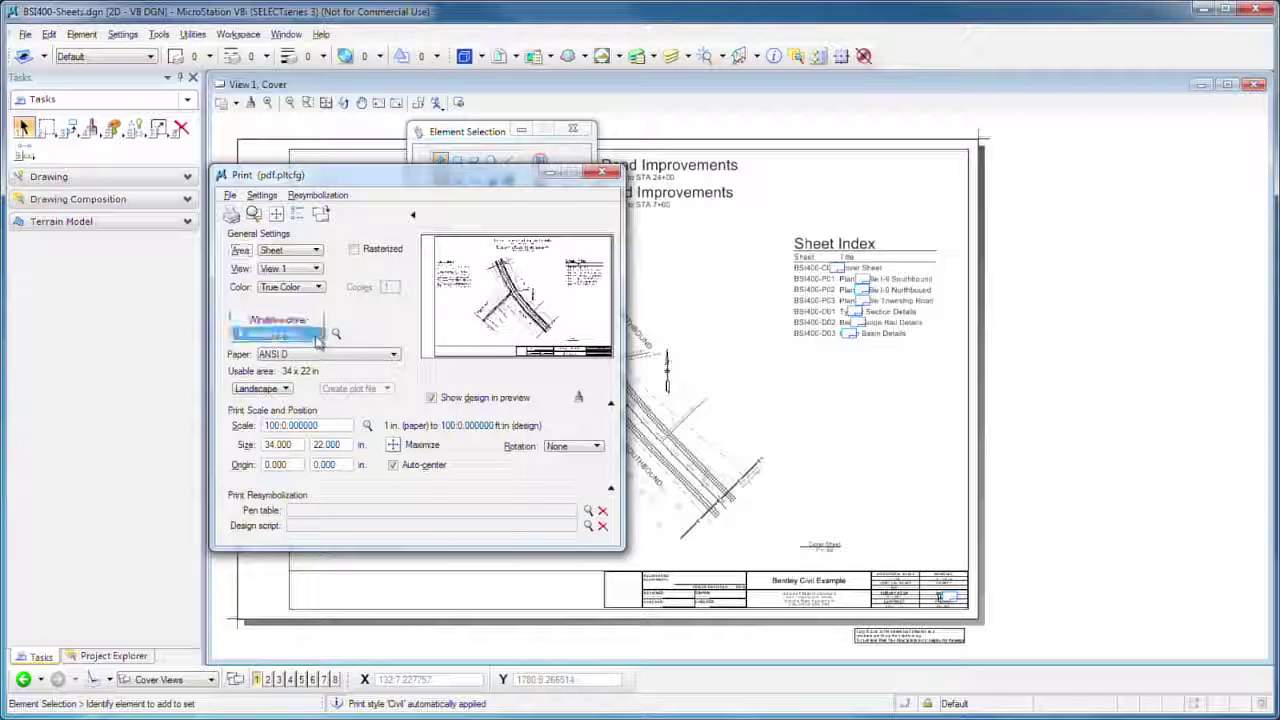
left_click(290, 320)
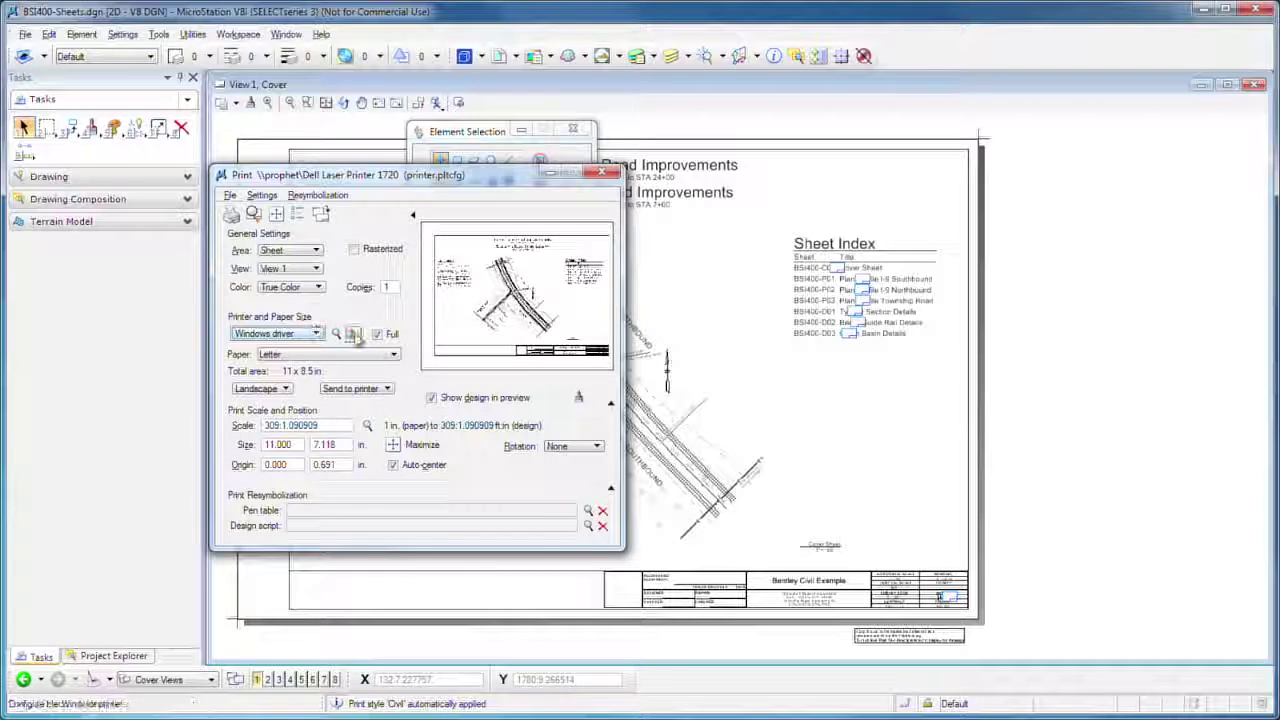
left_click(317, 335)
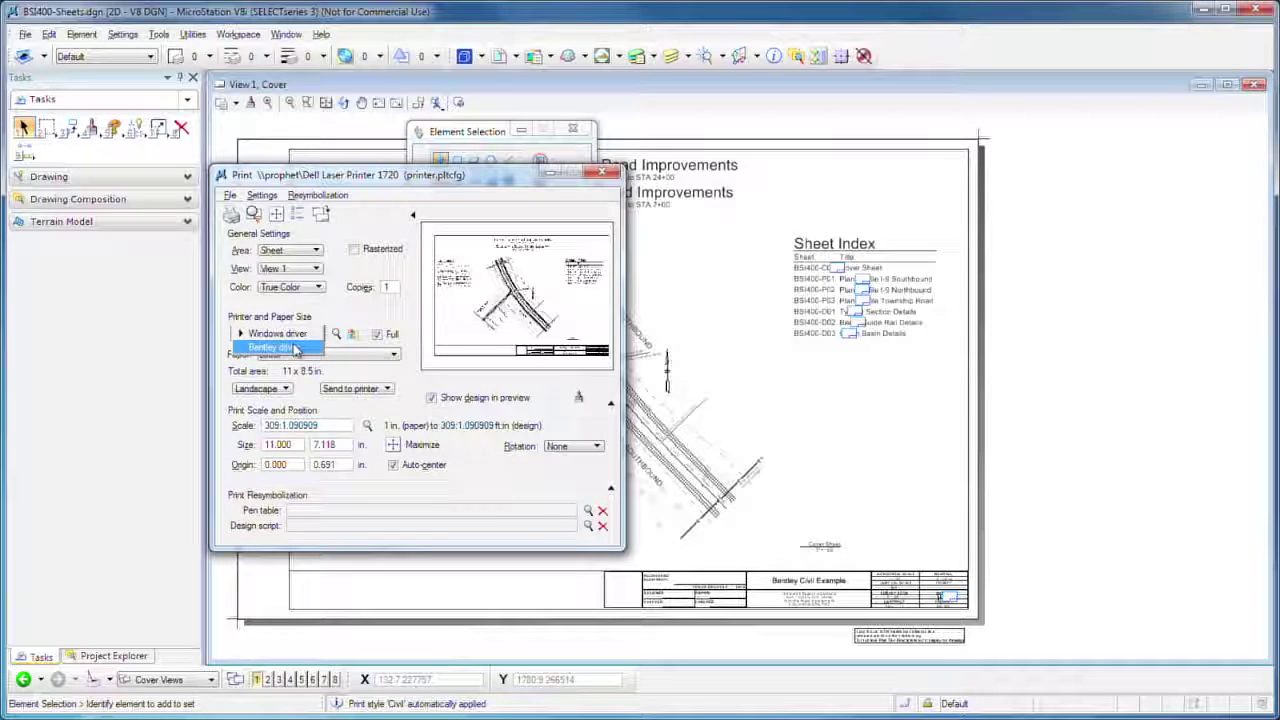
left_click(292, 347)
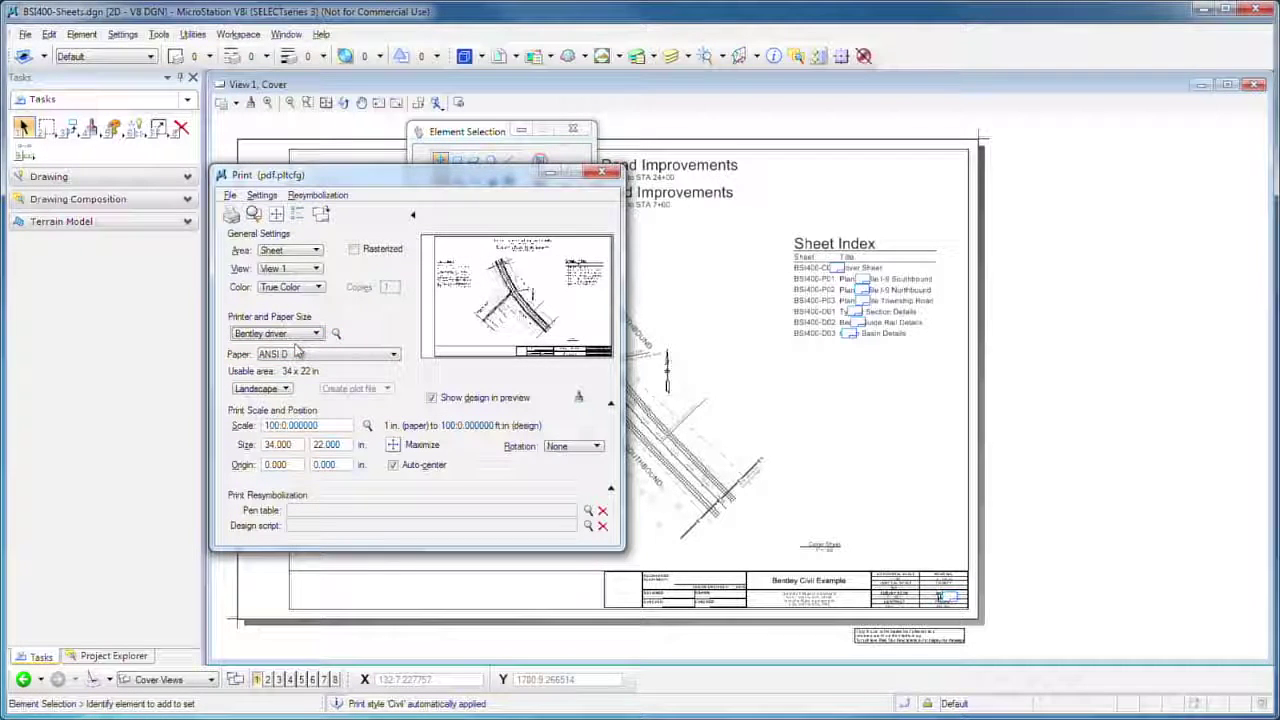
Load the pdf printer driver configuration for the Bentley driver and set the paper size to ANSI D
left_click(231, 196)
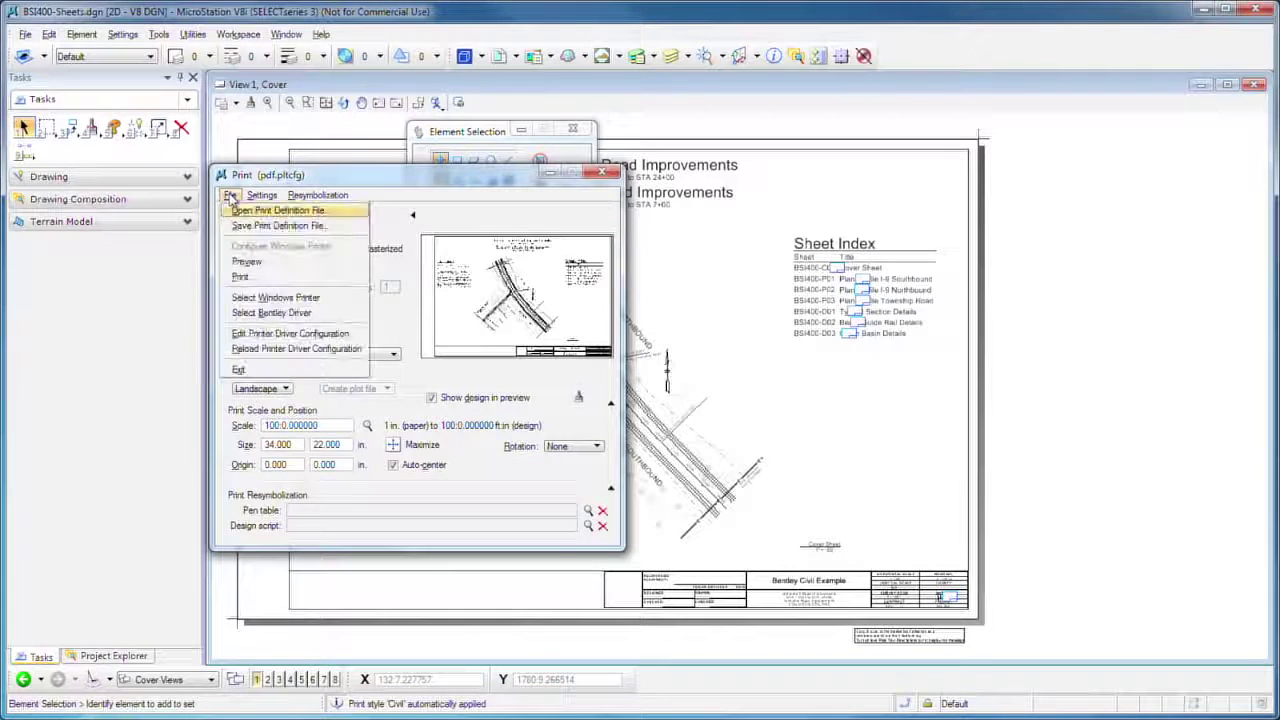
left_click(279, 313)
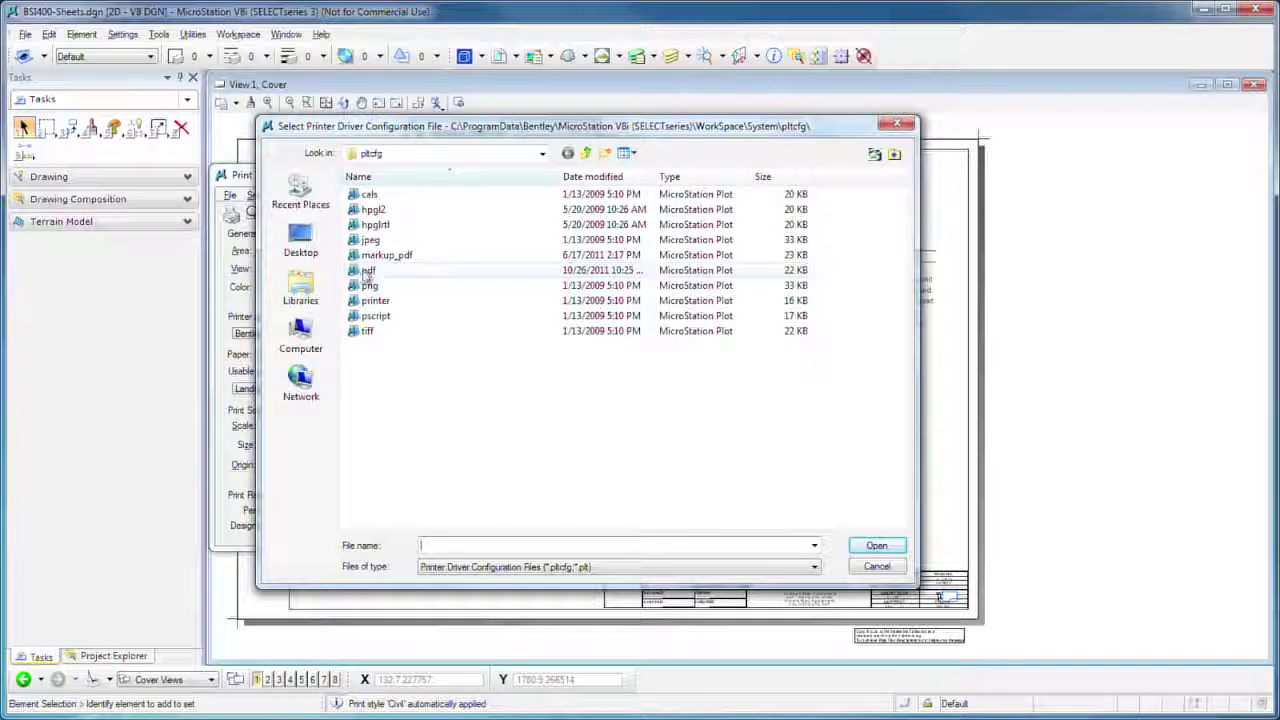
left_click(365, 272)
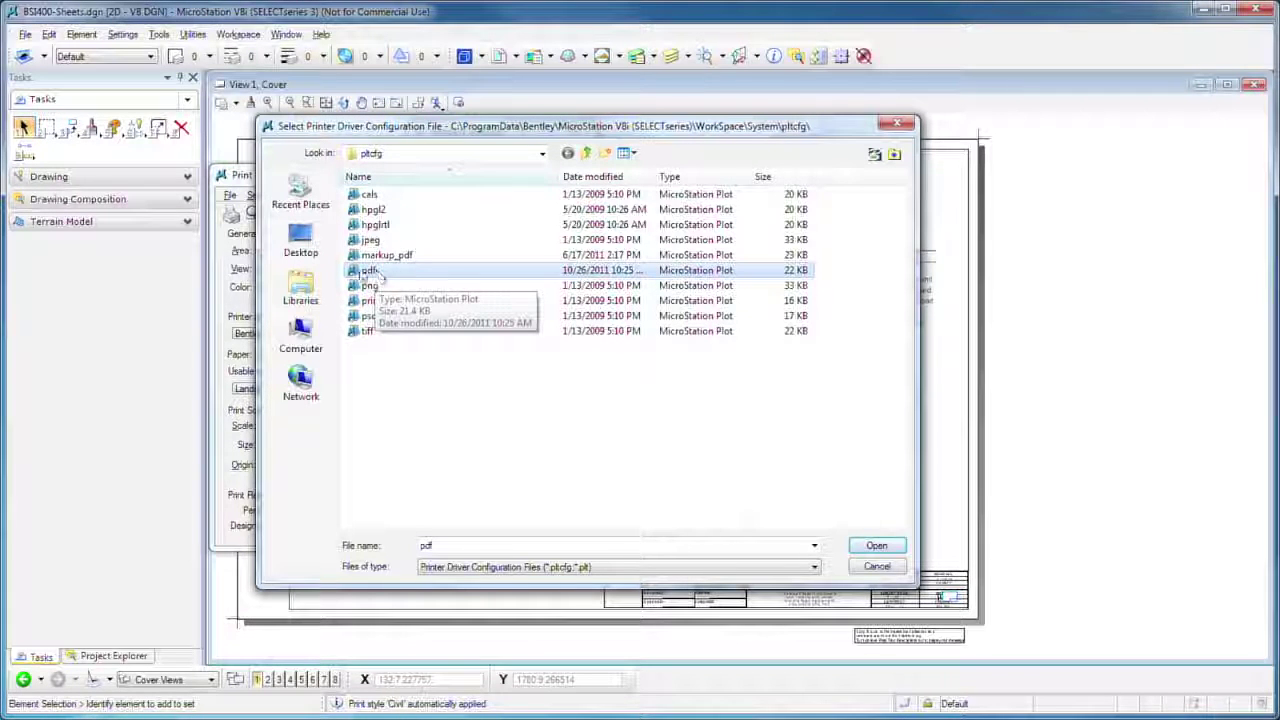
left_click(876, 547)
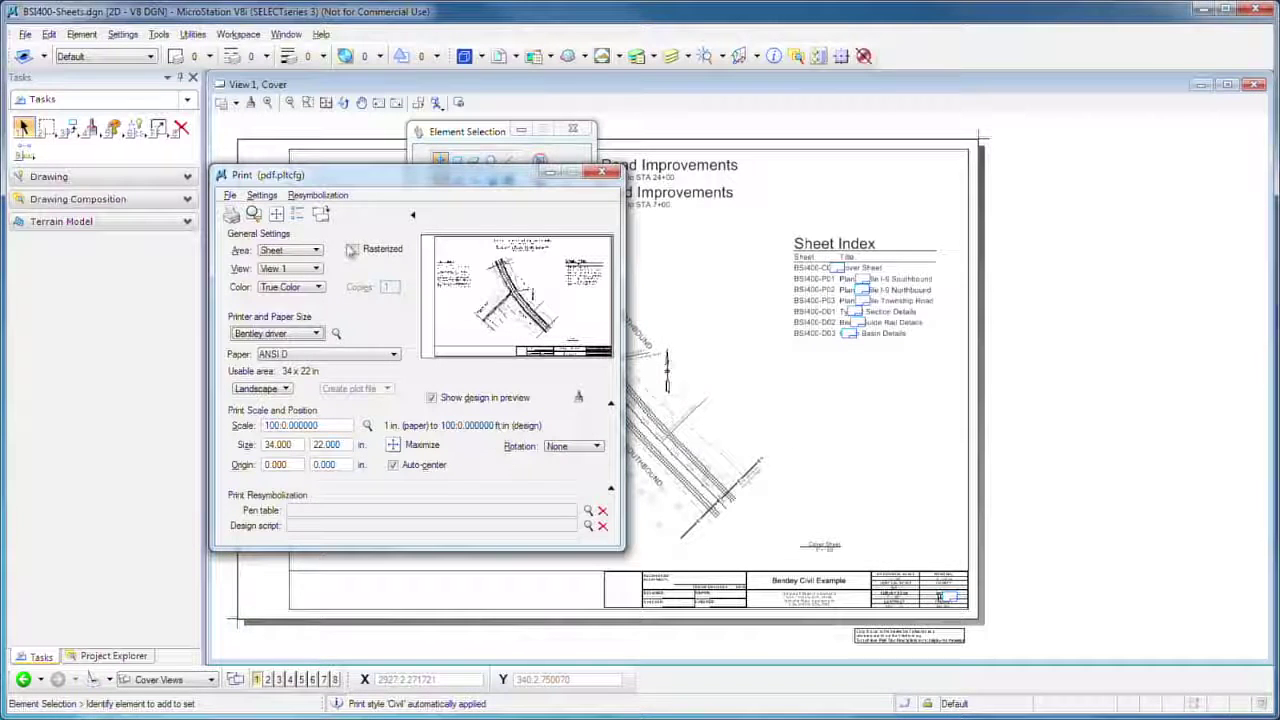
left_click(394, 355)
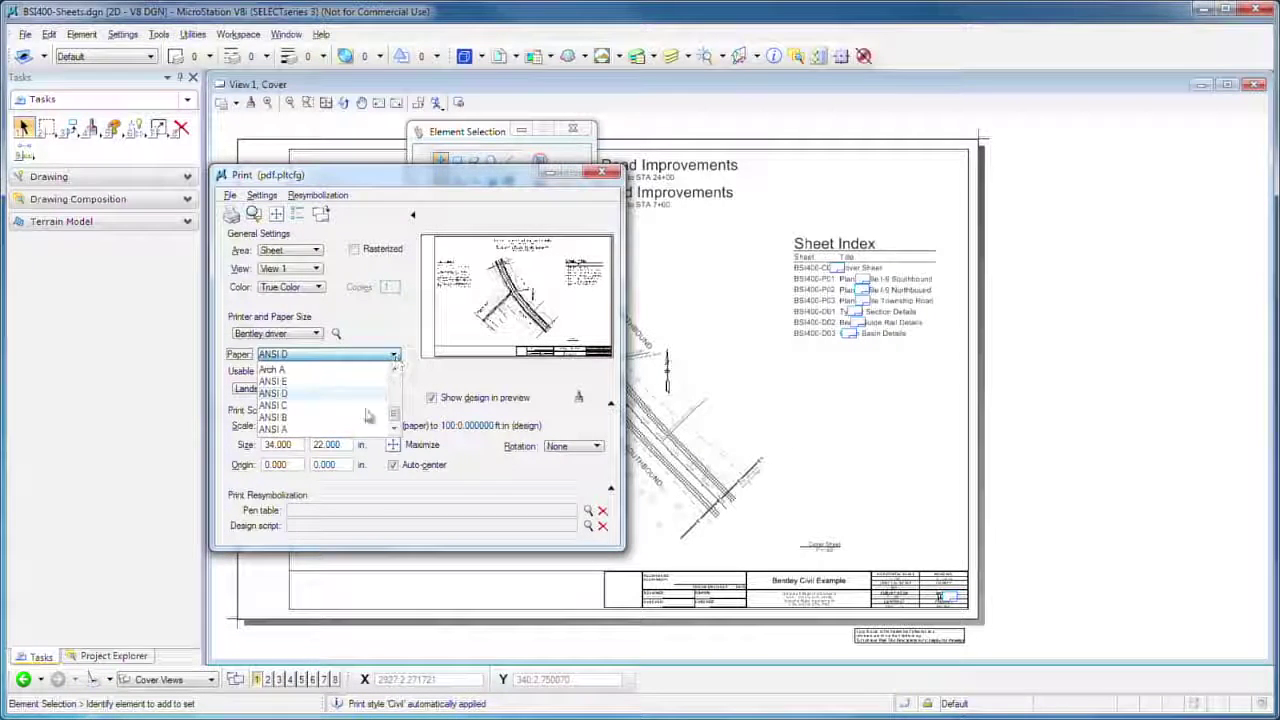
left_click(293, 394)
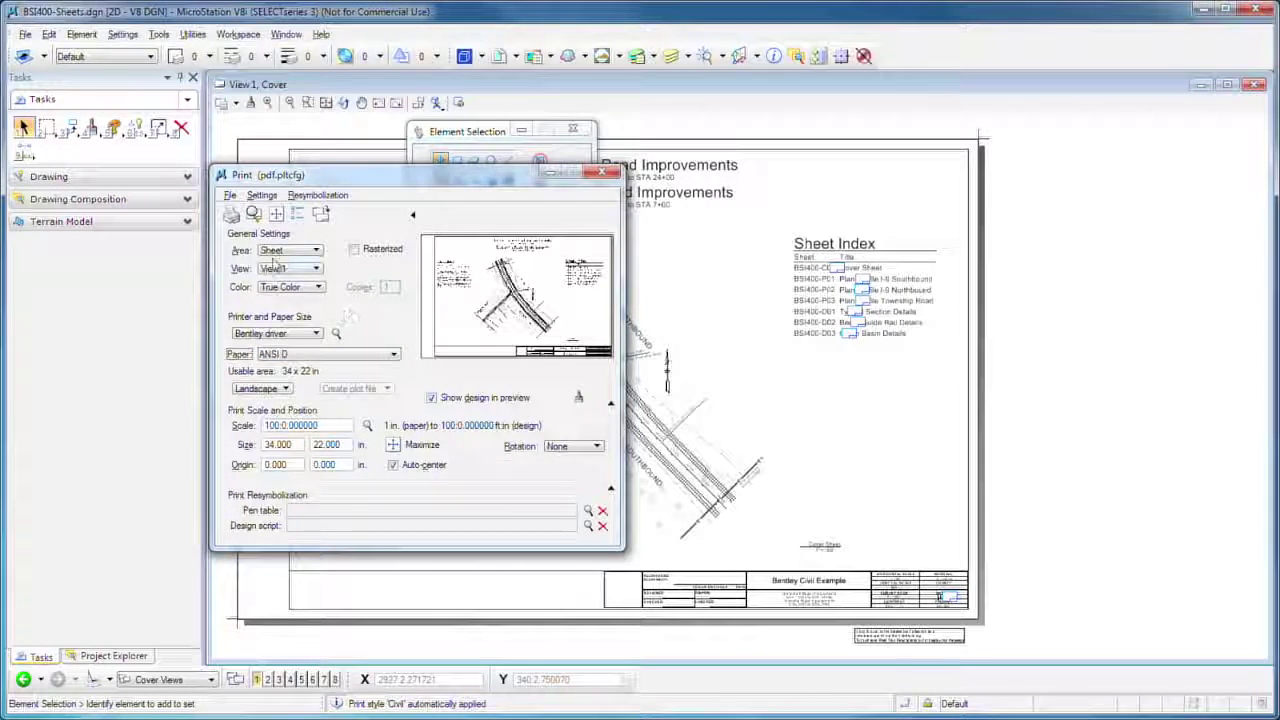
Print the cover sheet to the file BSI400-Sheets-Cover-000 in the out folder and close the print settings
left_click(230, 216)
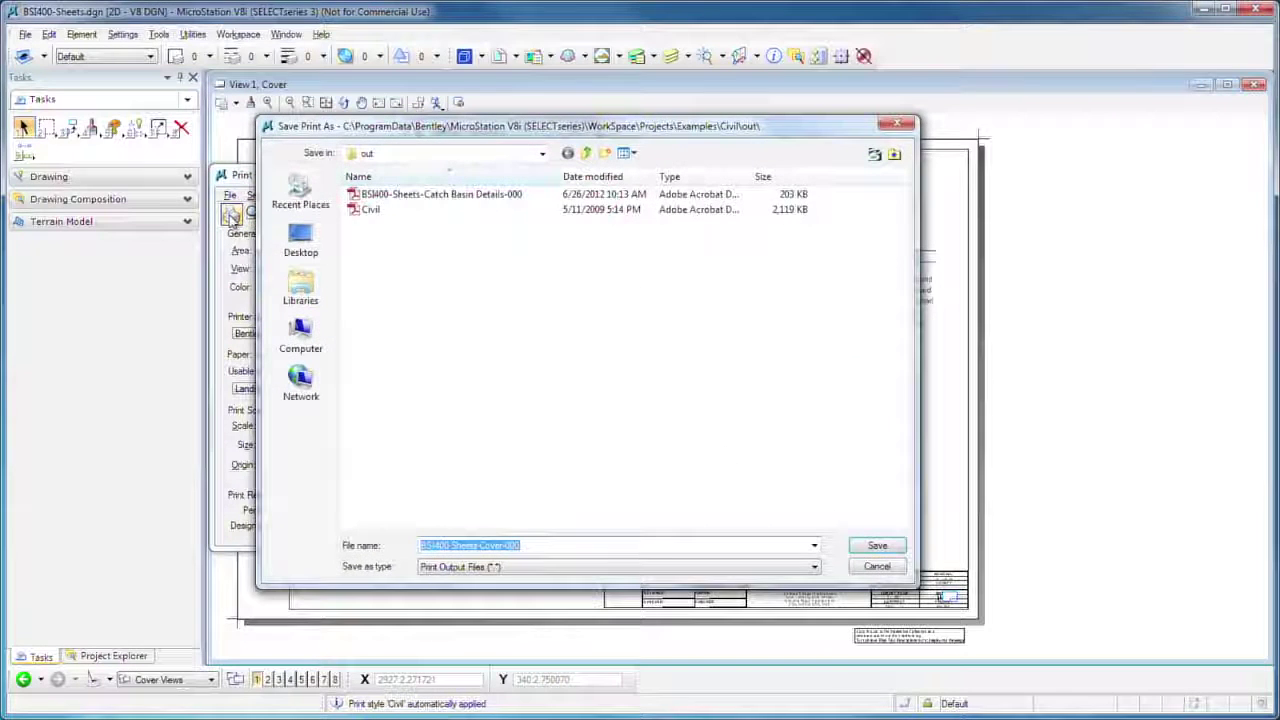
left_click(877, 546)
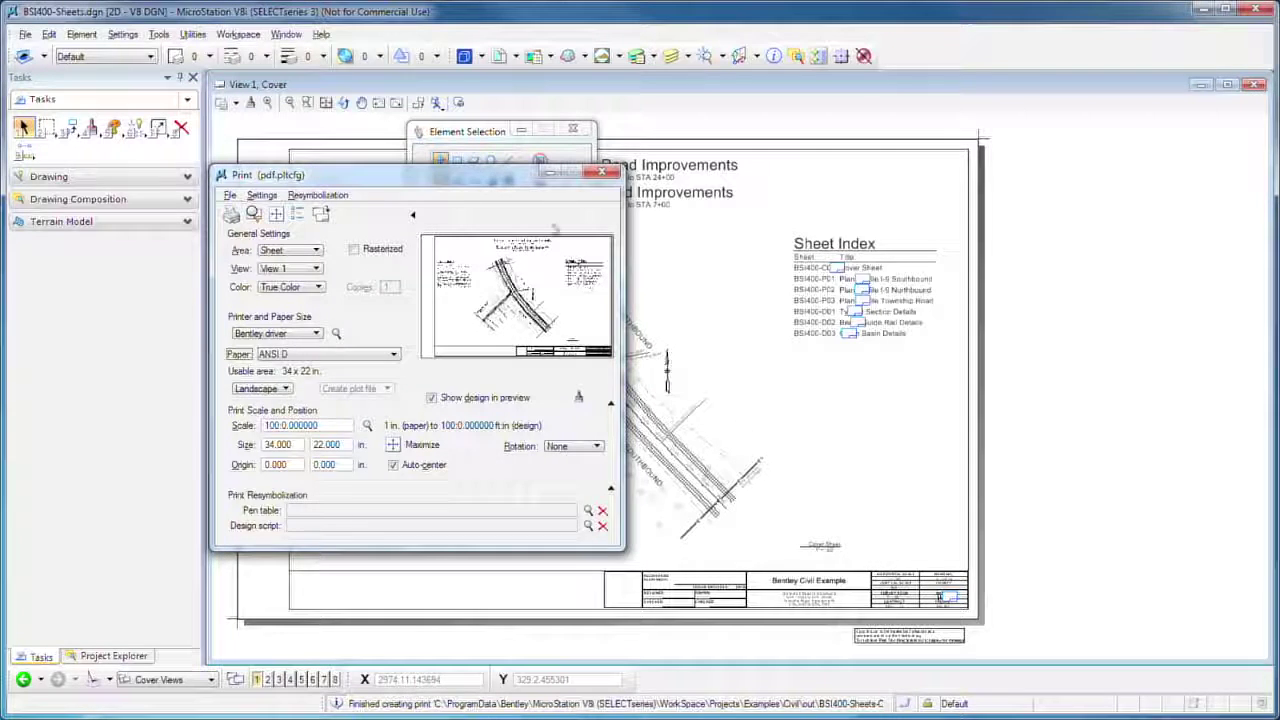
left_click(610, 175)
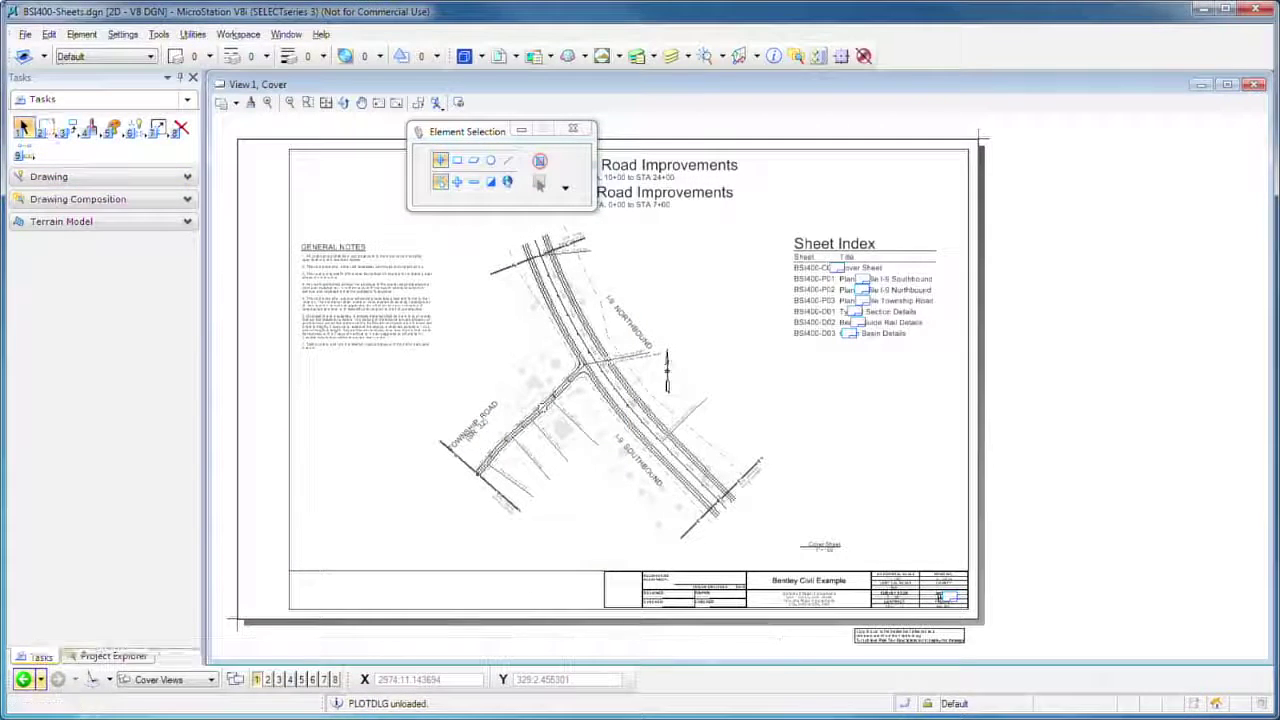
Open the recent design file BSI300AE9-Shell.dgn and fit the whole building model in View 1
left_click(25, 34)
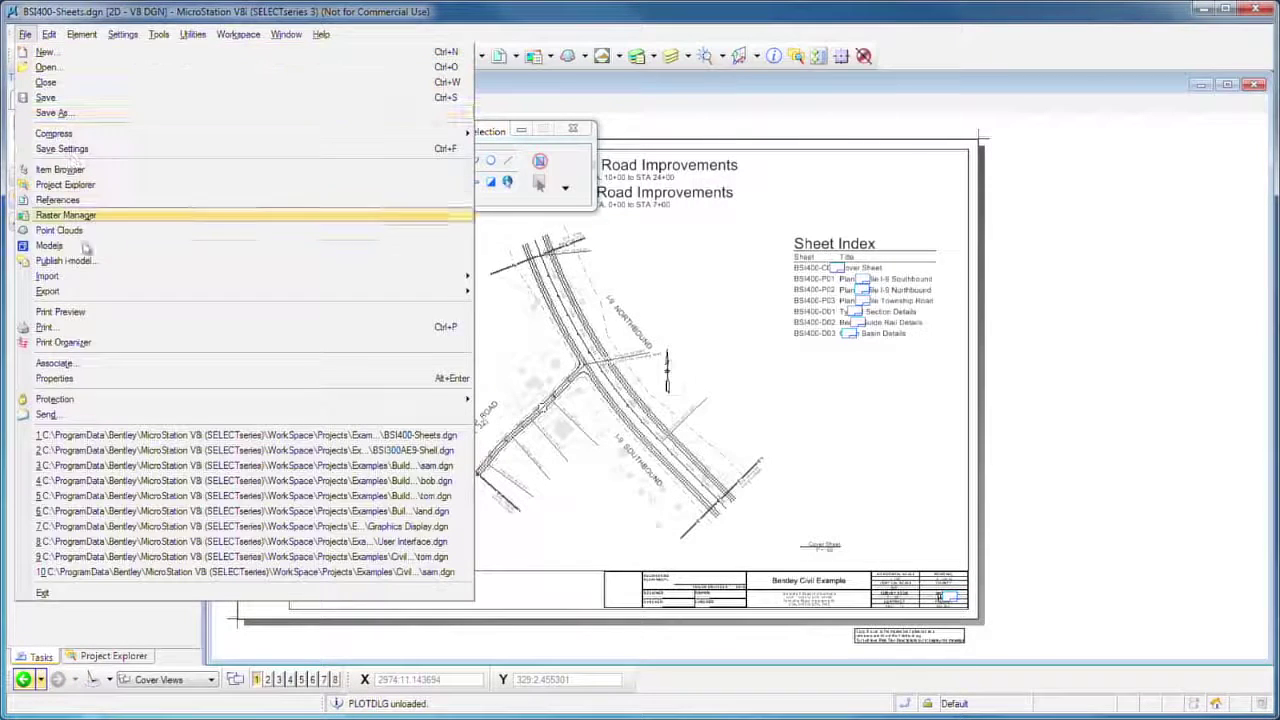
mouse_move(114, 402)
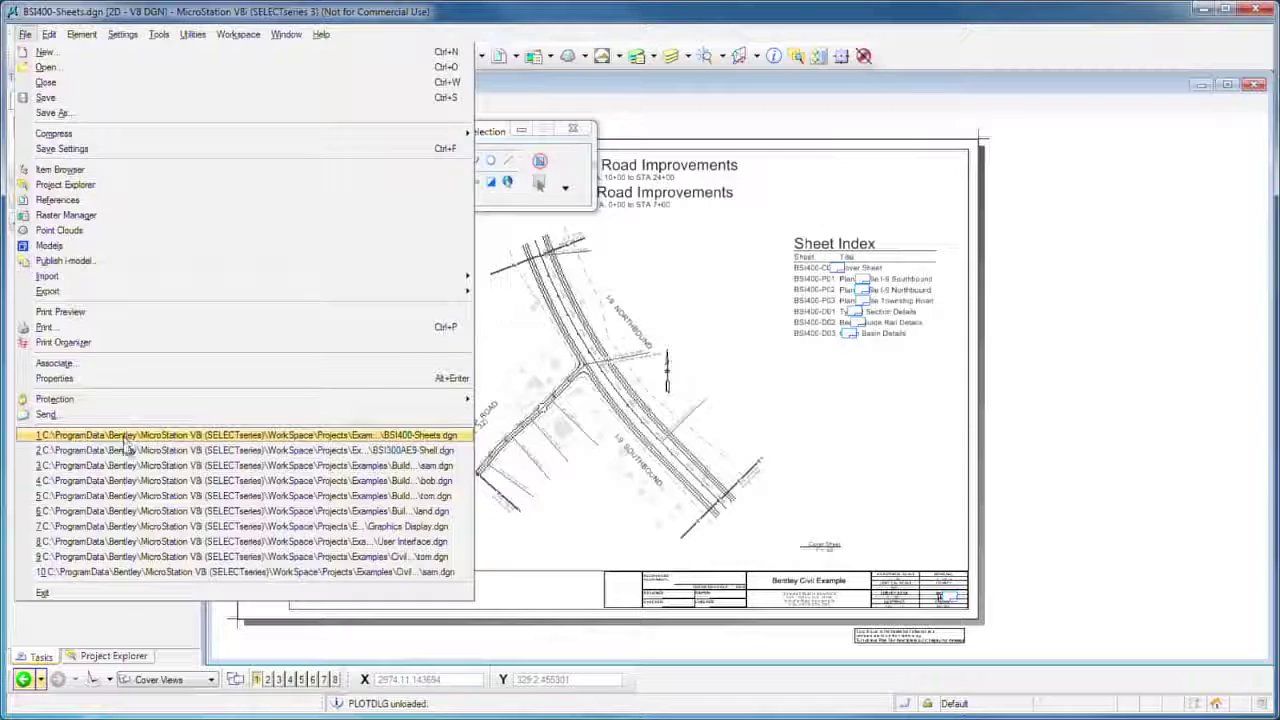
left_click(230, 452)
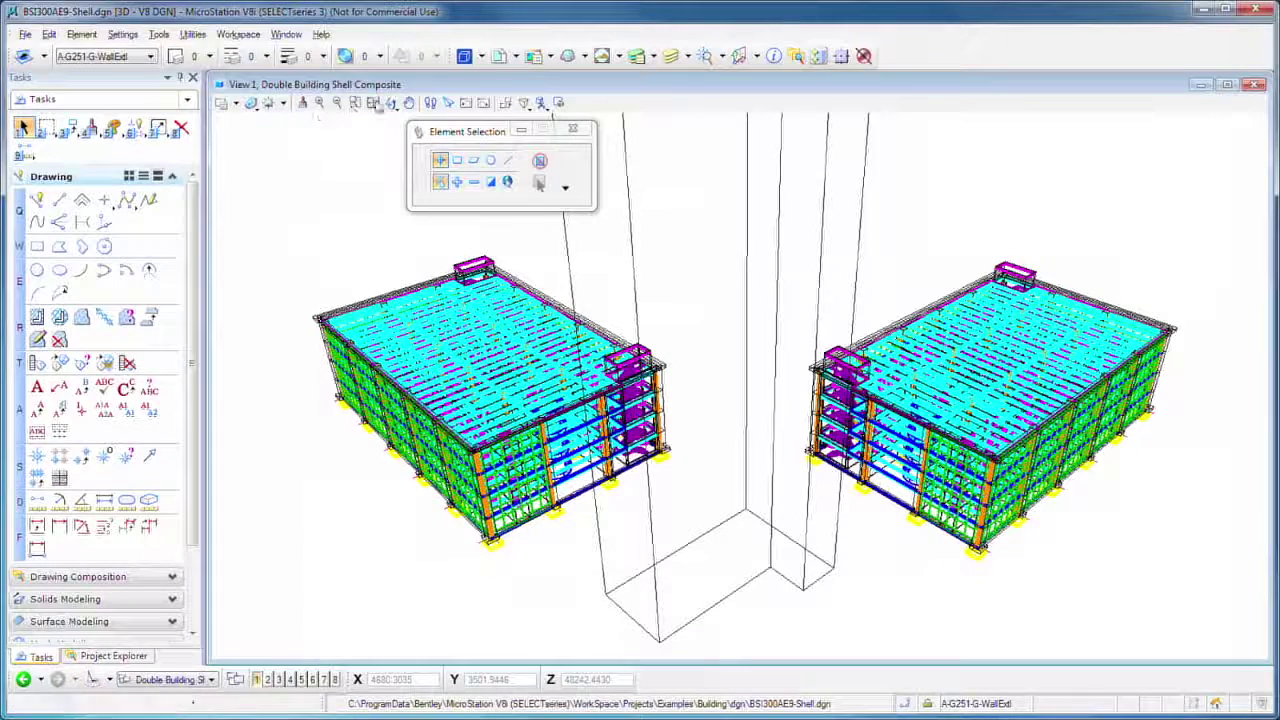
left_click(372, 103)
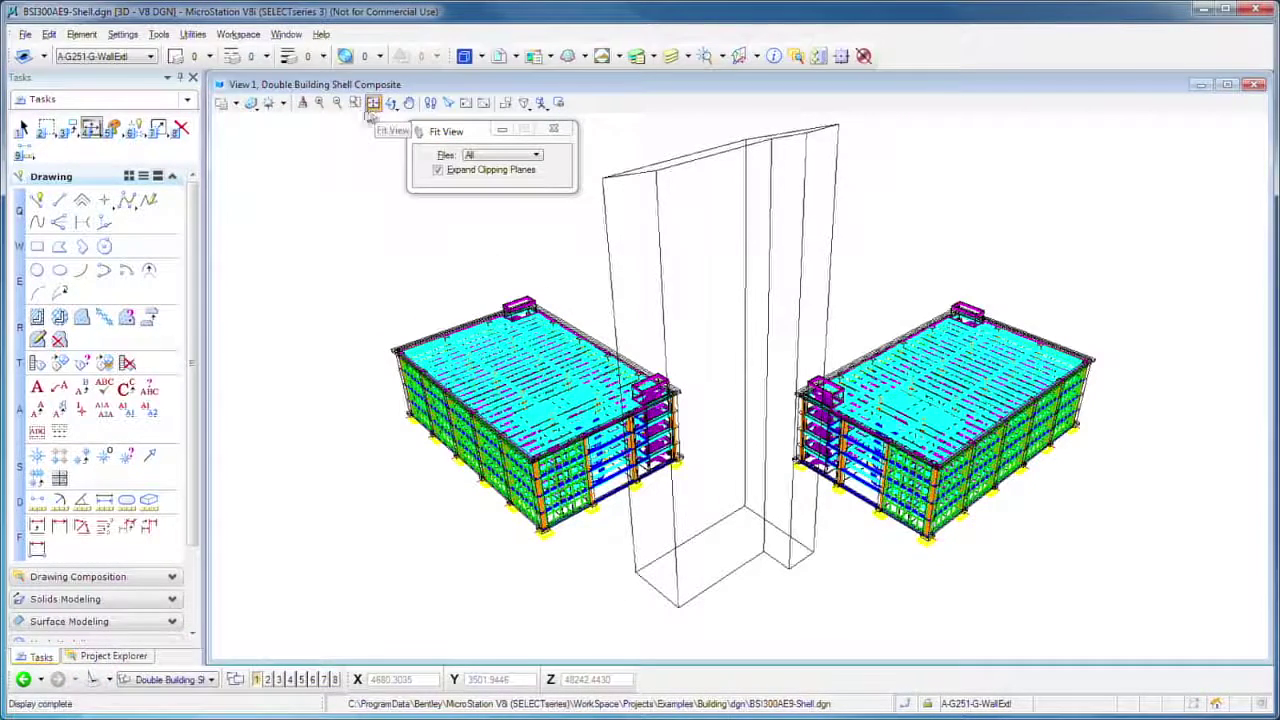
Apply the Illustration: Ignore Lighting display style to View 1
left_click(252, 104)
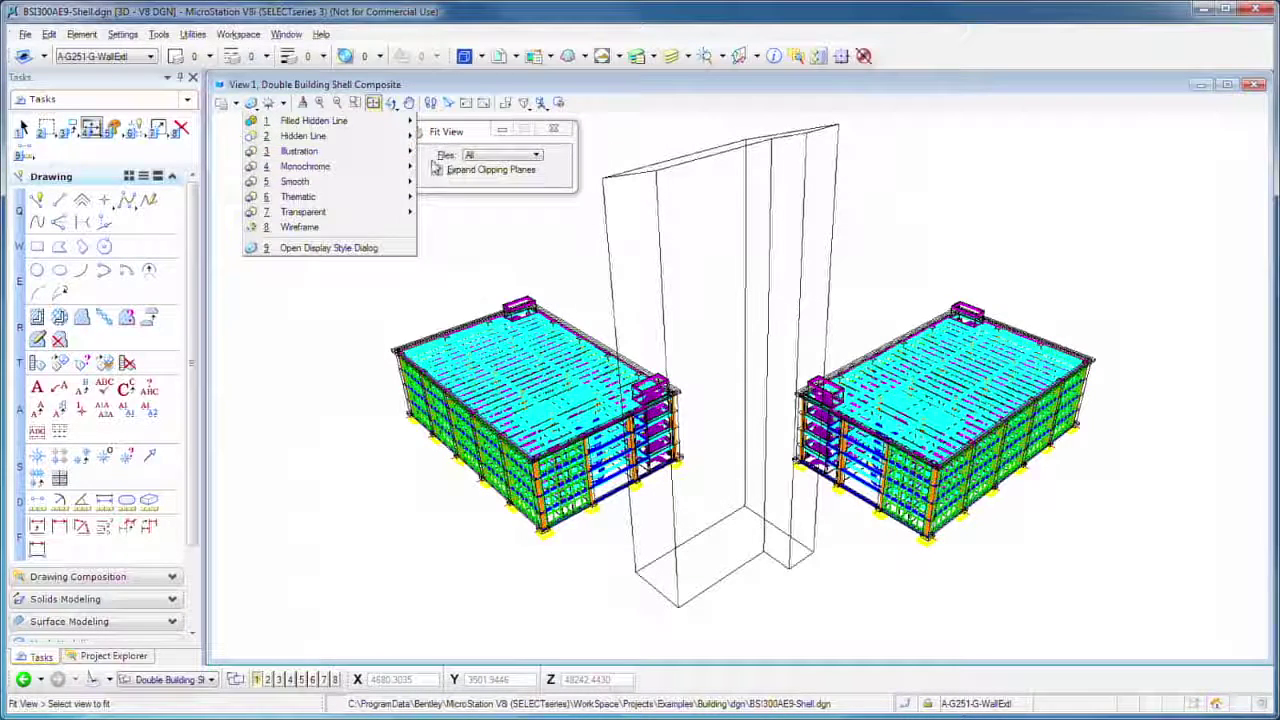
mouse_move(400, 151)
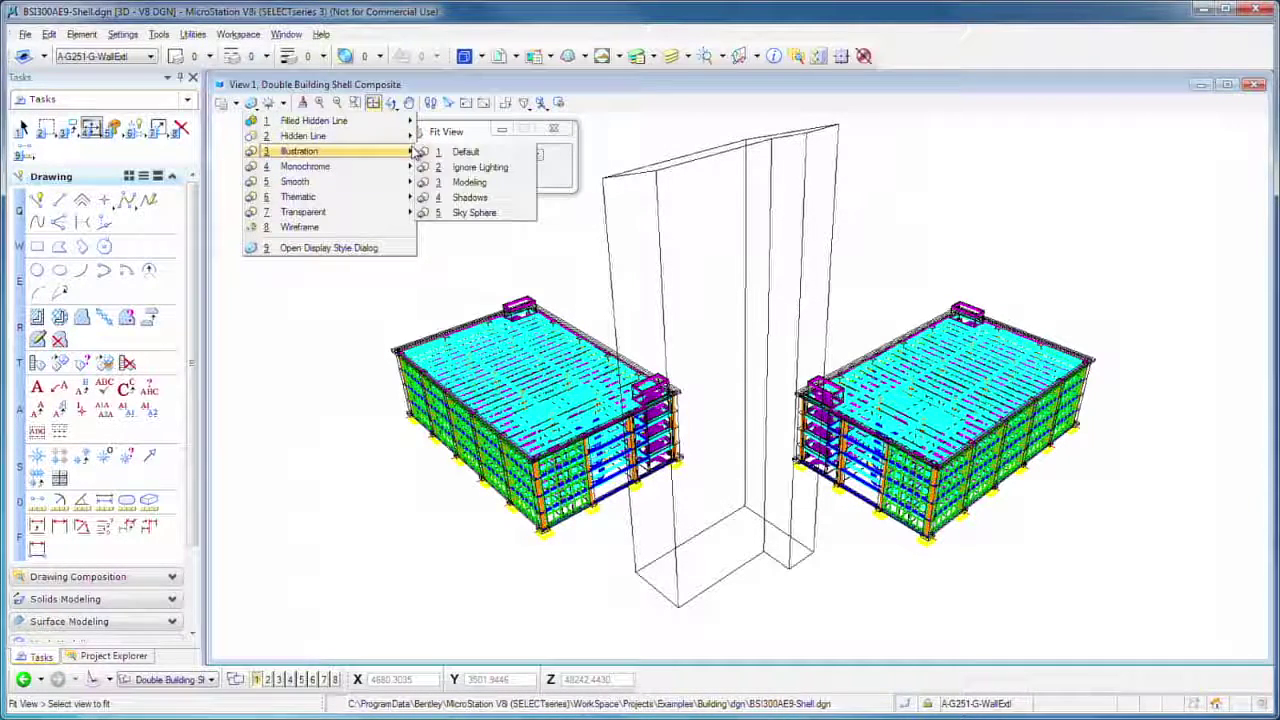
left_click(460, 168)
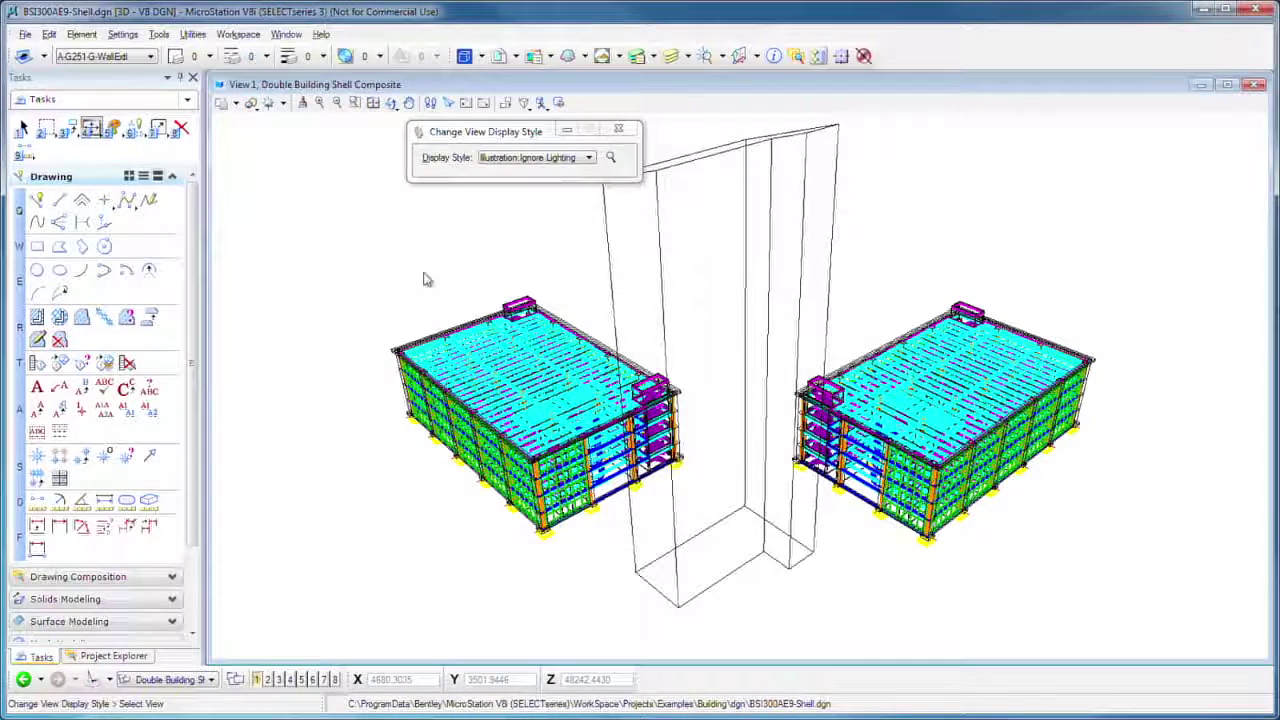
left_click(366, 334)
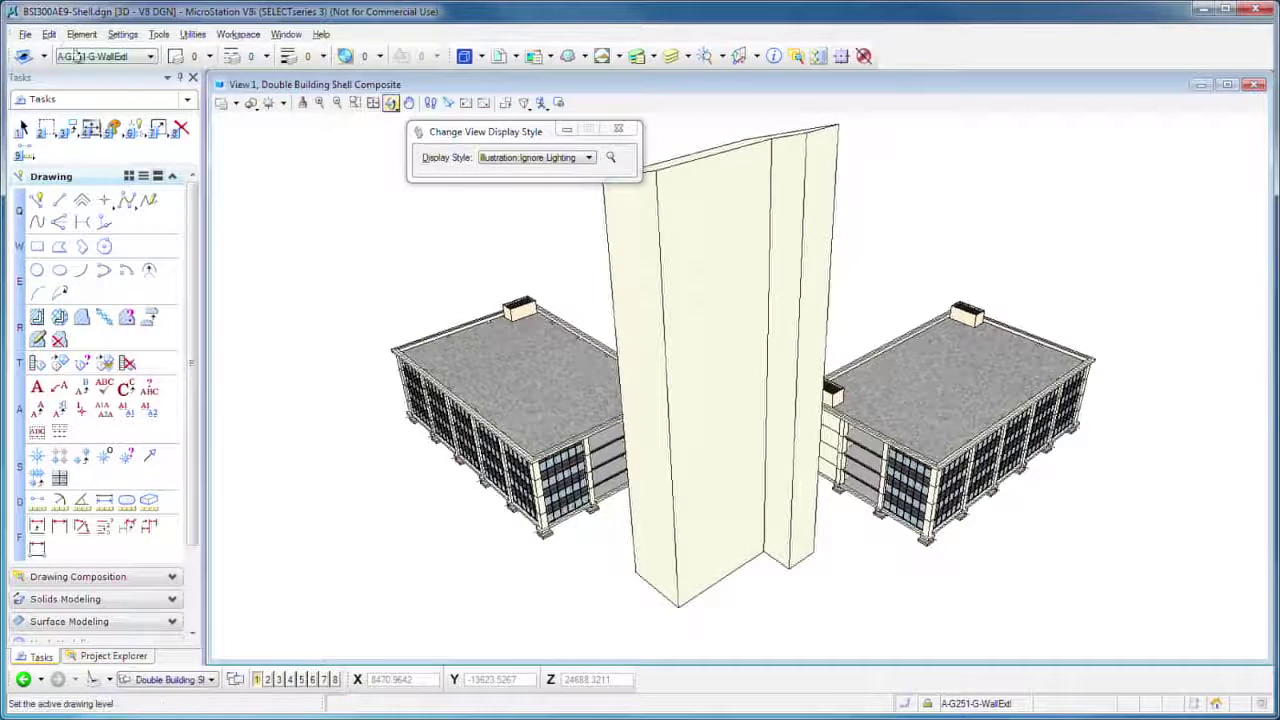
Open the print settings for the building model and load the pdf printer driver configuration for the Bentley driver
left_click(26, 35)
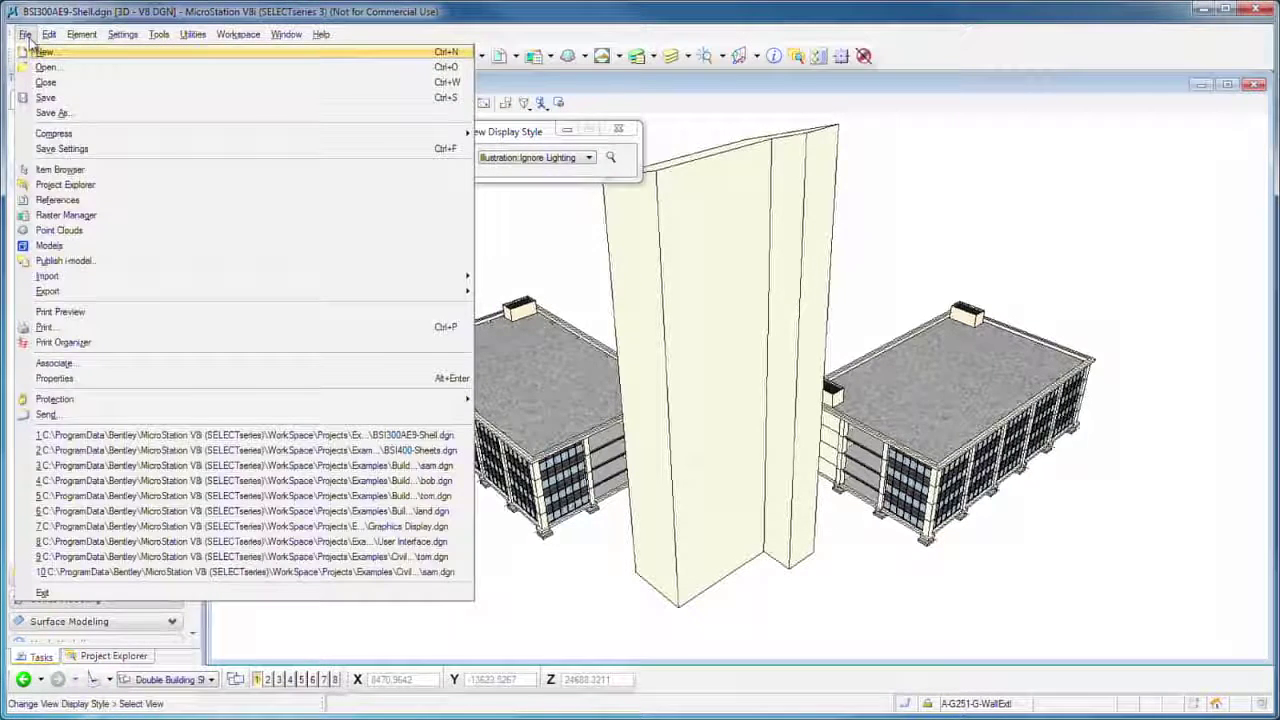
left_click(48, 327)
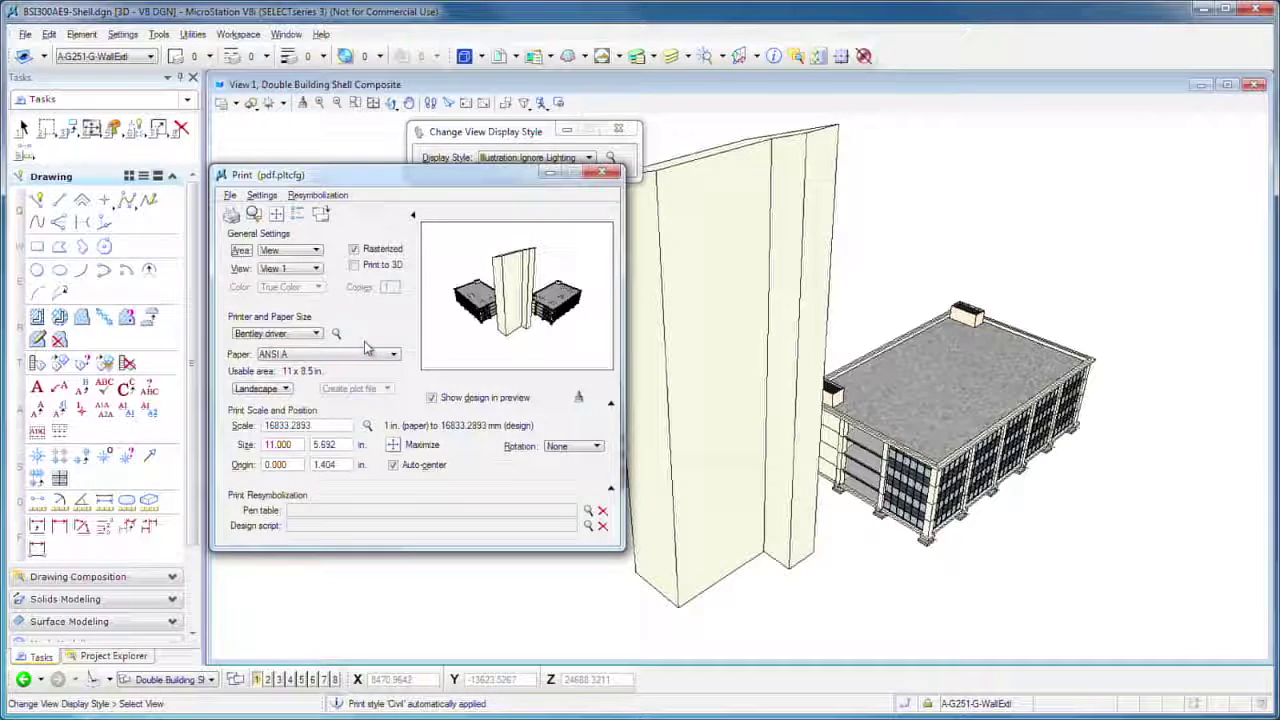
left_click(230, 195)
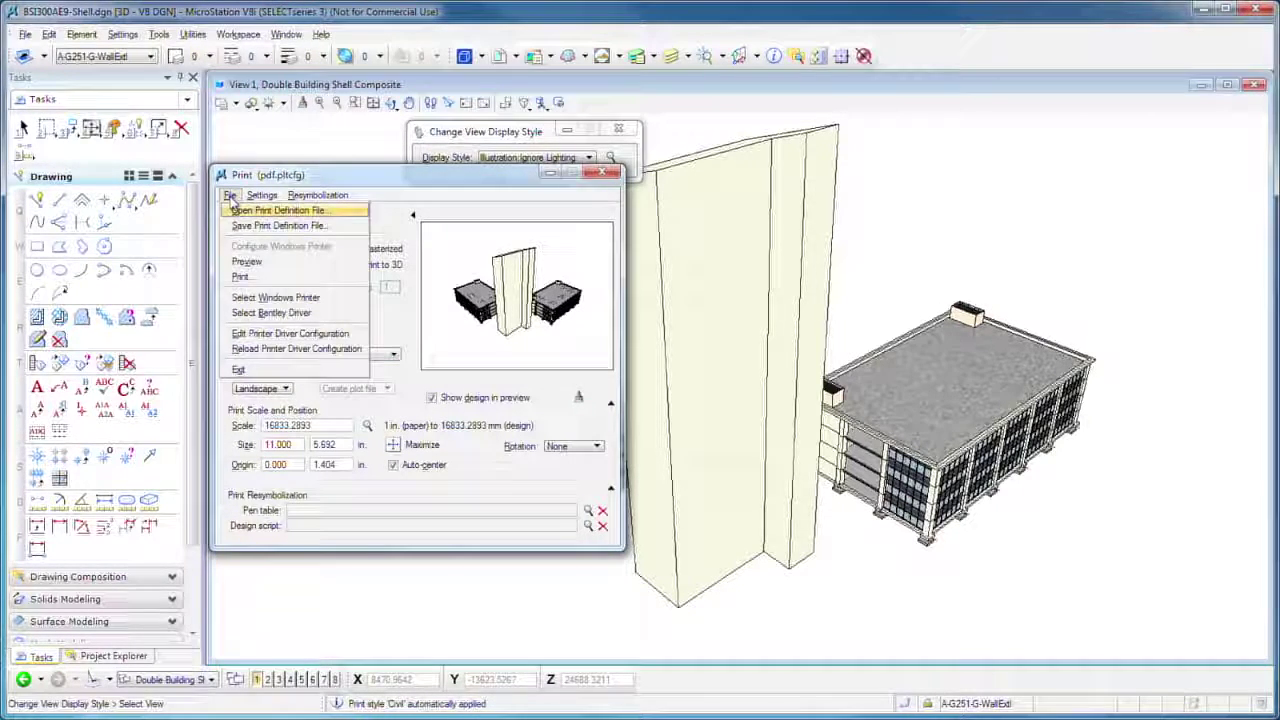
left_click(270, 313)
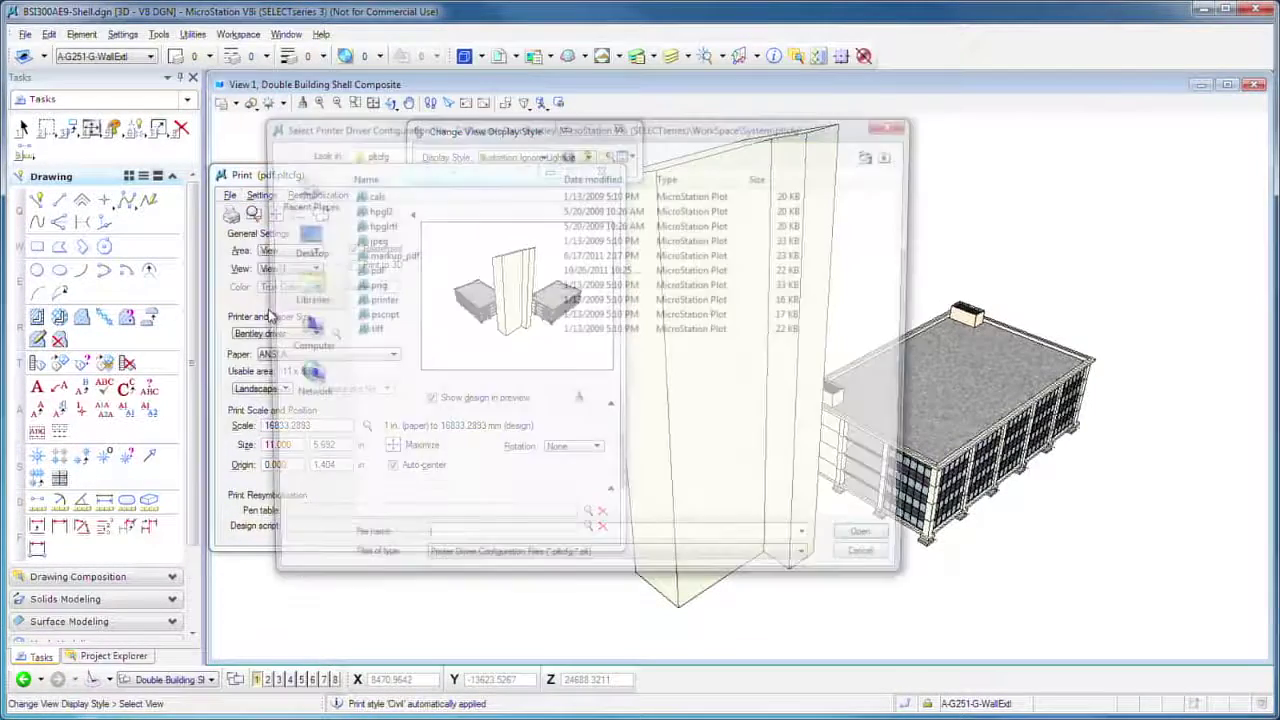
left_click(369, 270)
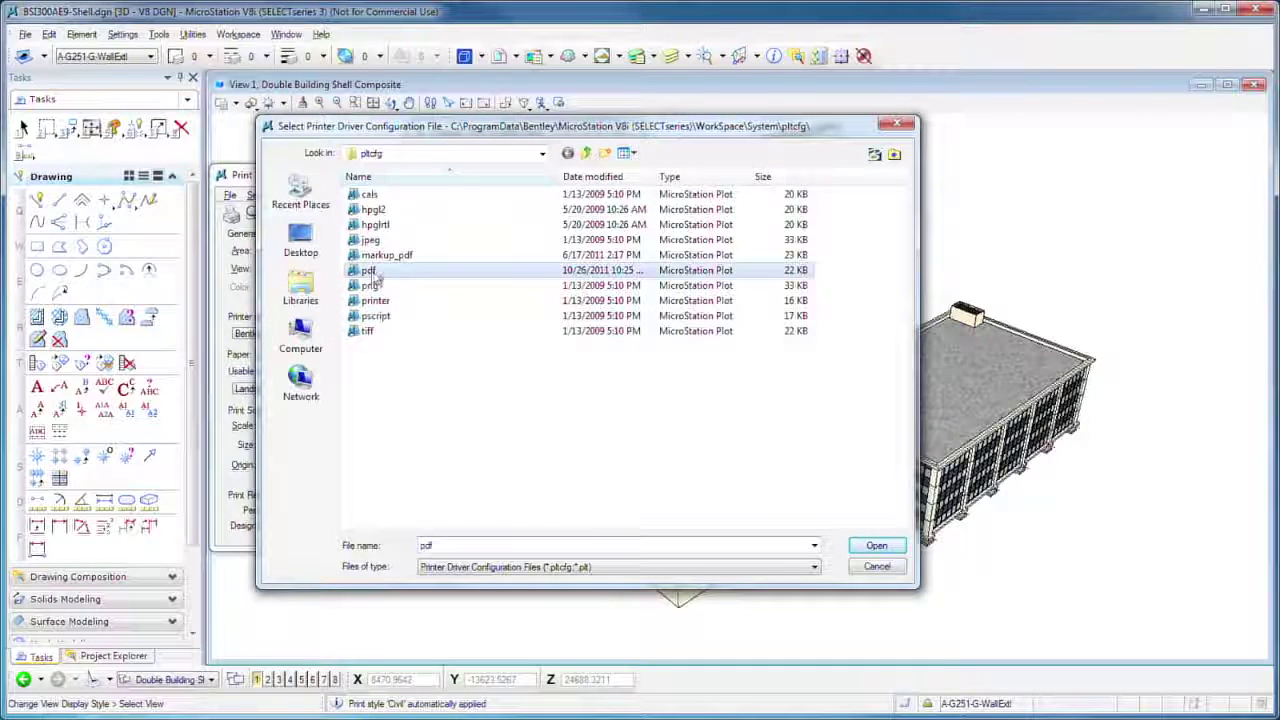
left_click(895, 549)
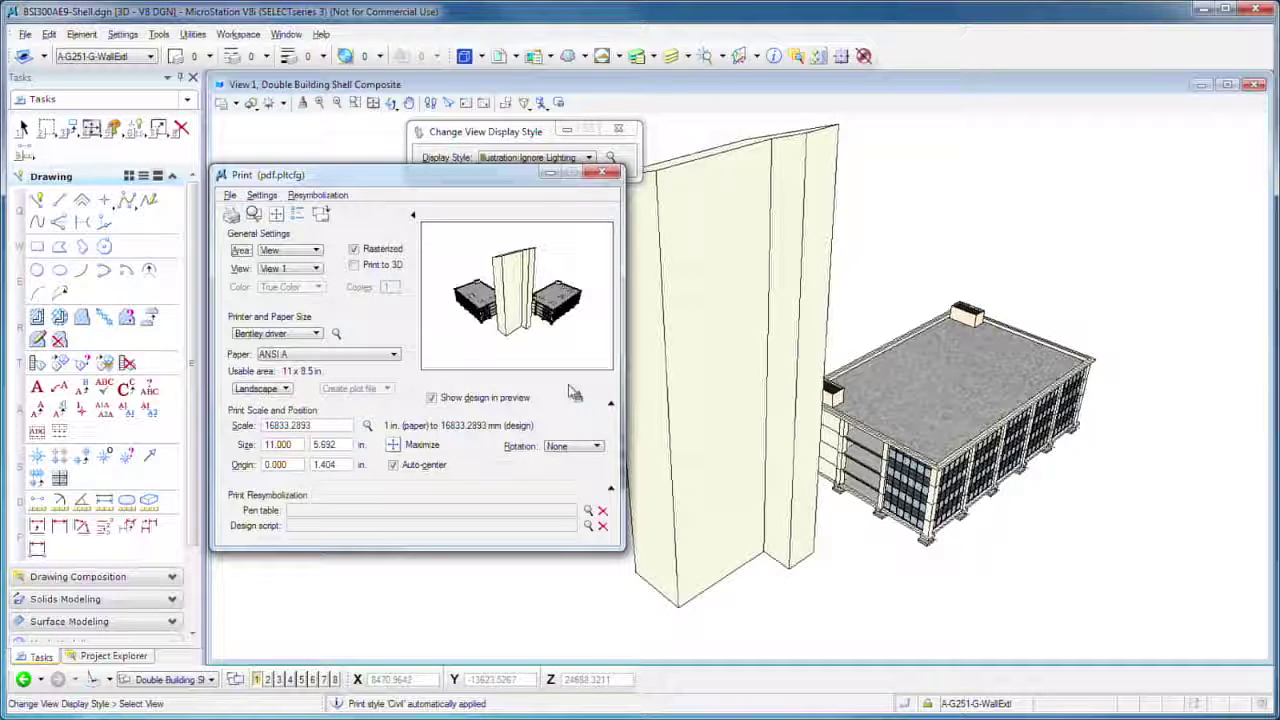
Enable Print to 3D and print to BSI300AE9-Shell-Double Building Shell Composite-000 in the personal user folder, replacing the existing file
left_click(355, 266)
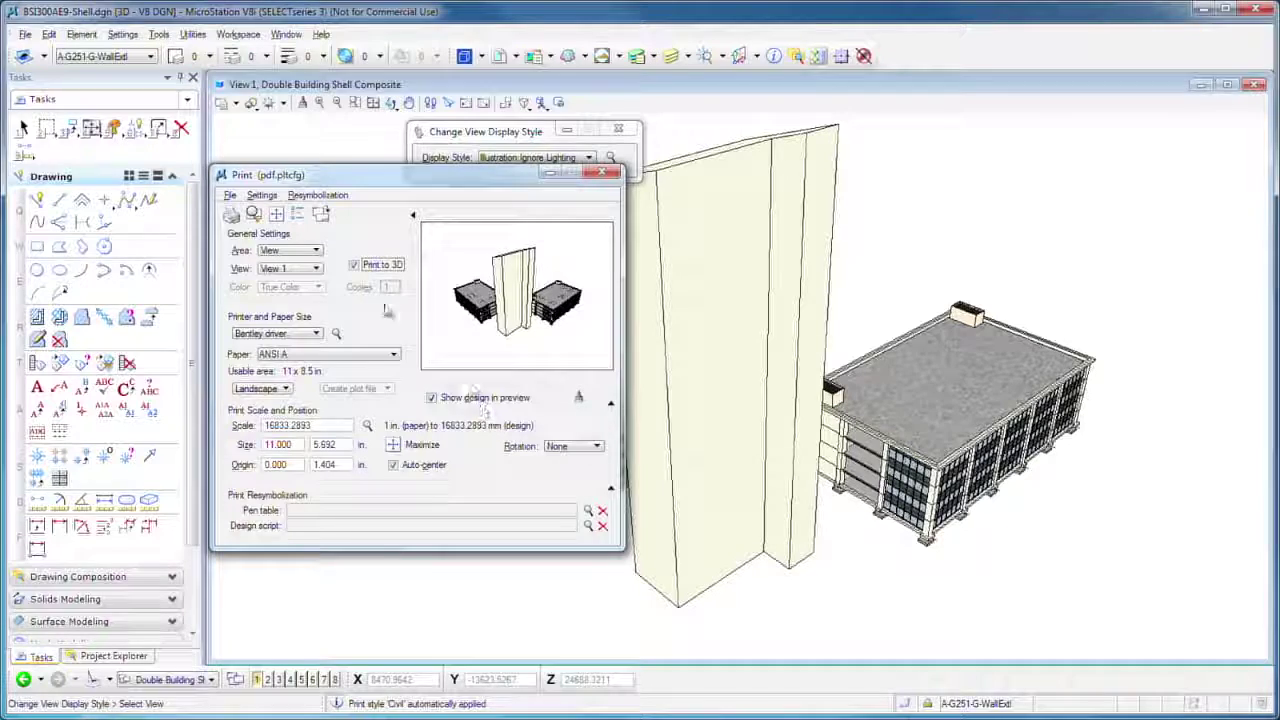
left_click(231, 217)
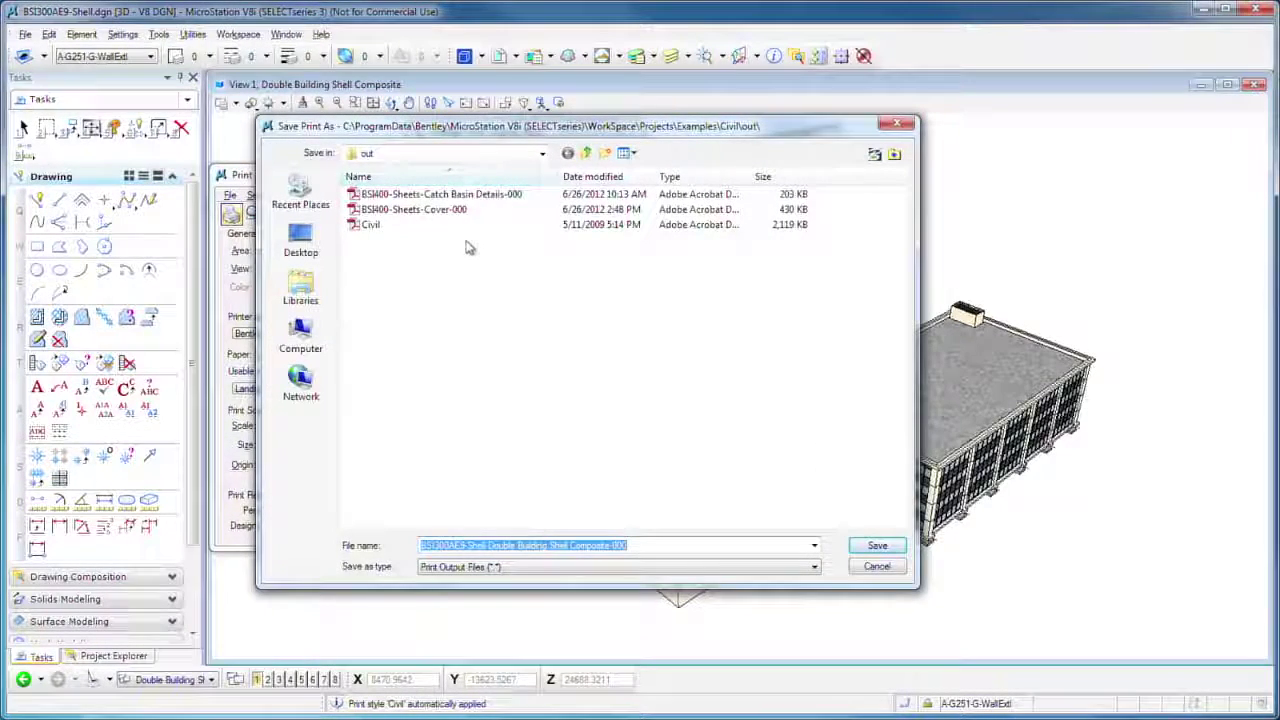
left_click(543, 155)
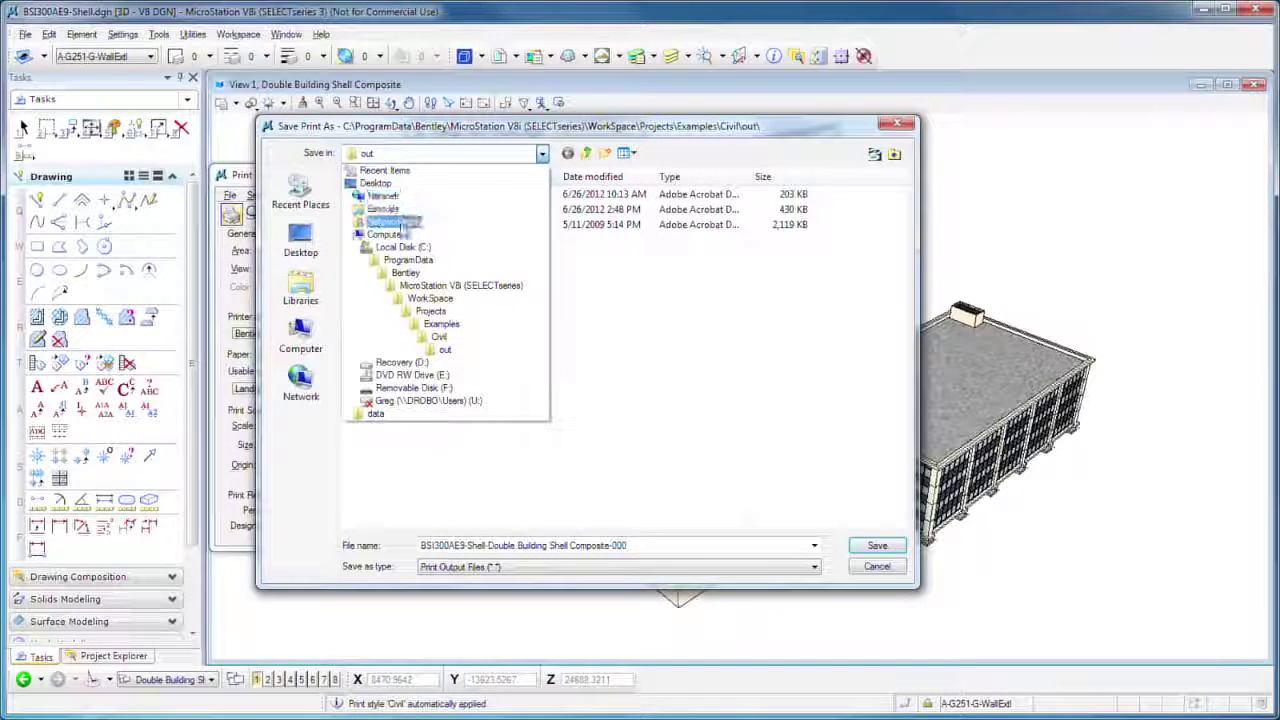
left_click(405, 184)
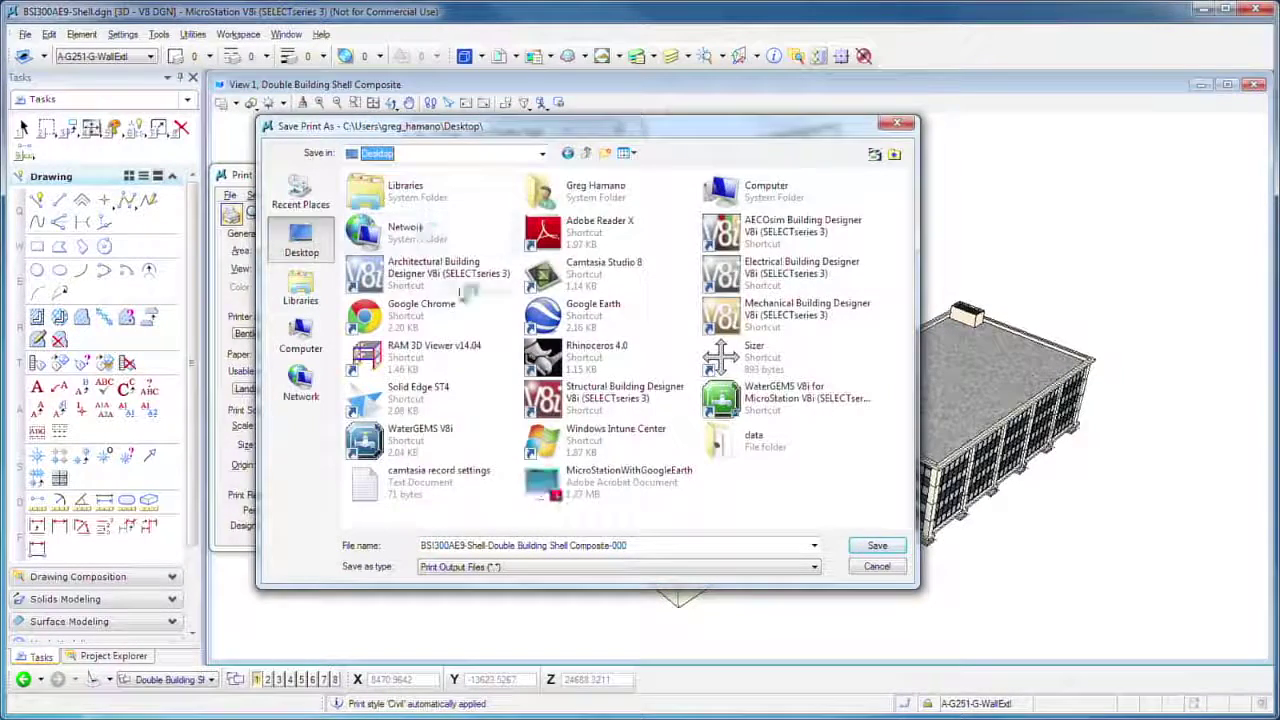
double_click(592, 196)
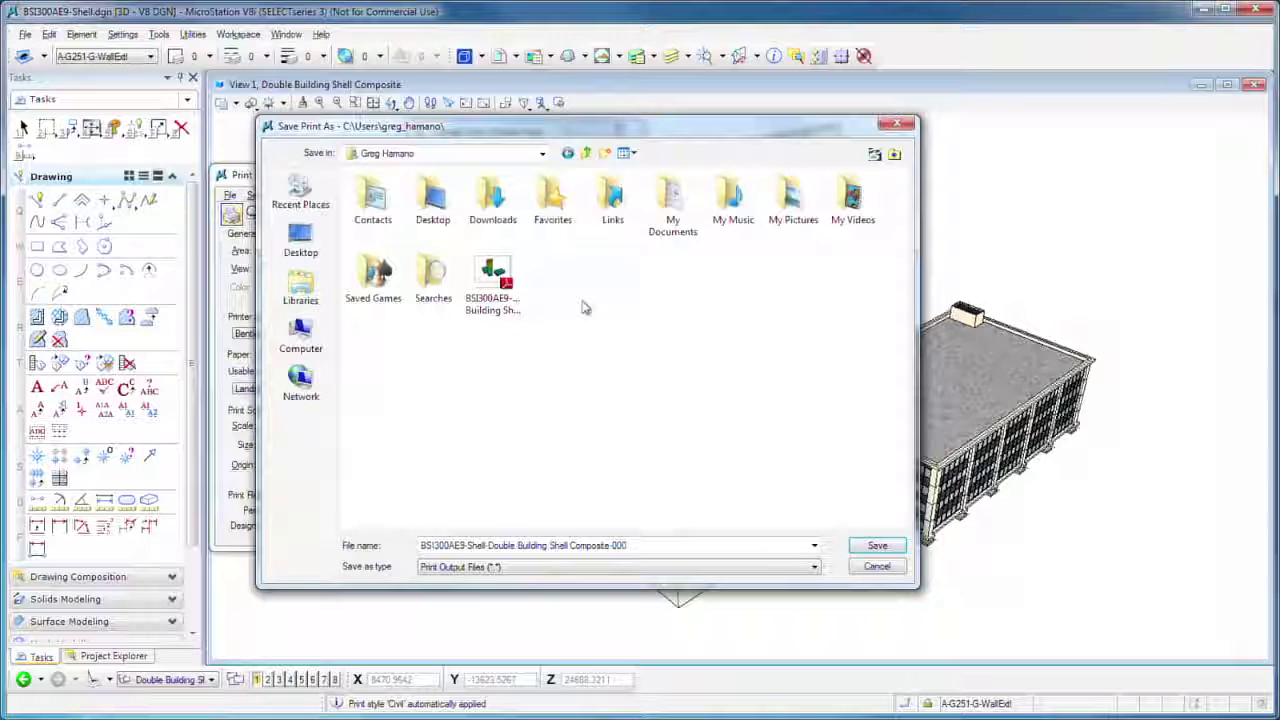
left_click(877, 545)
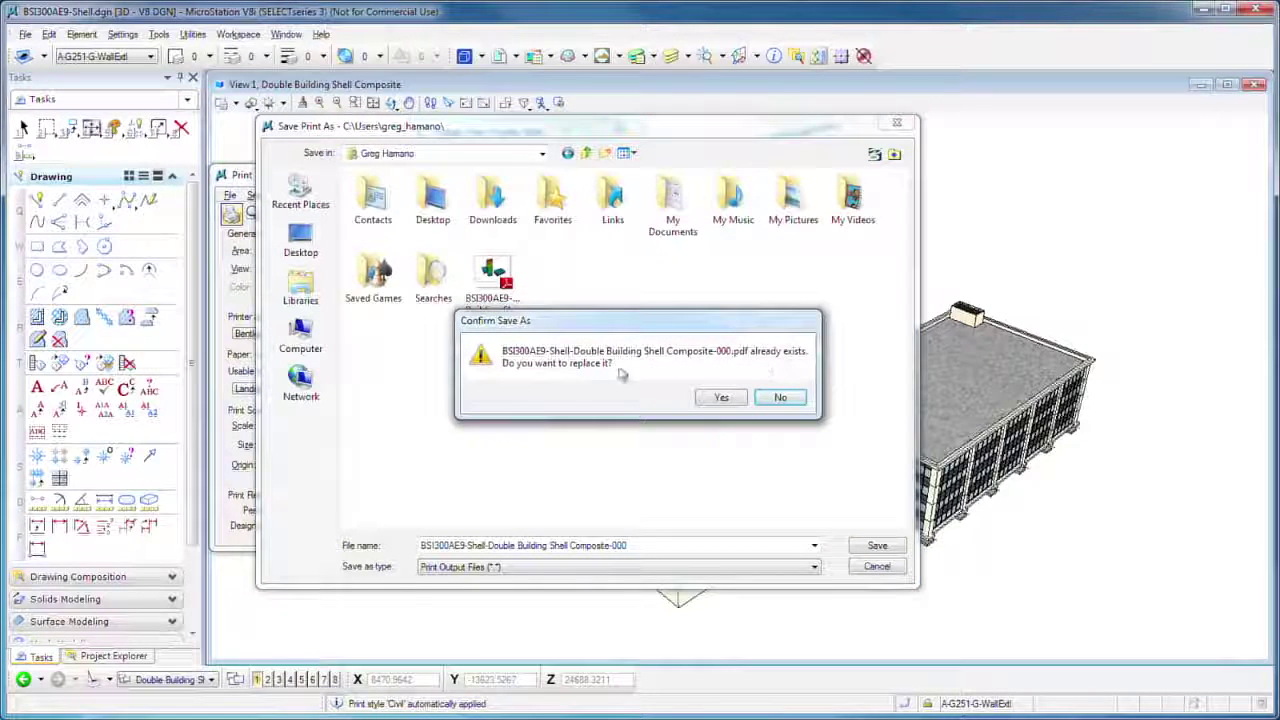
left_click(724, 398)
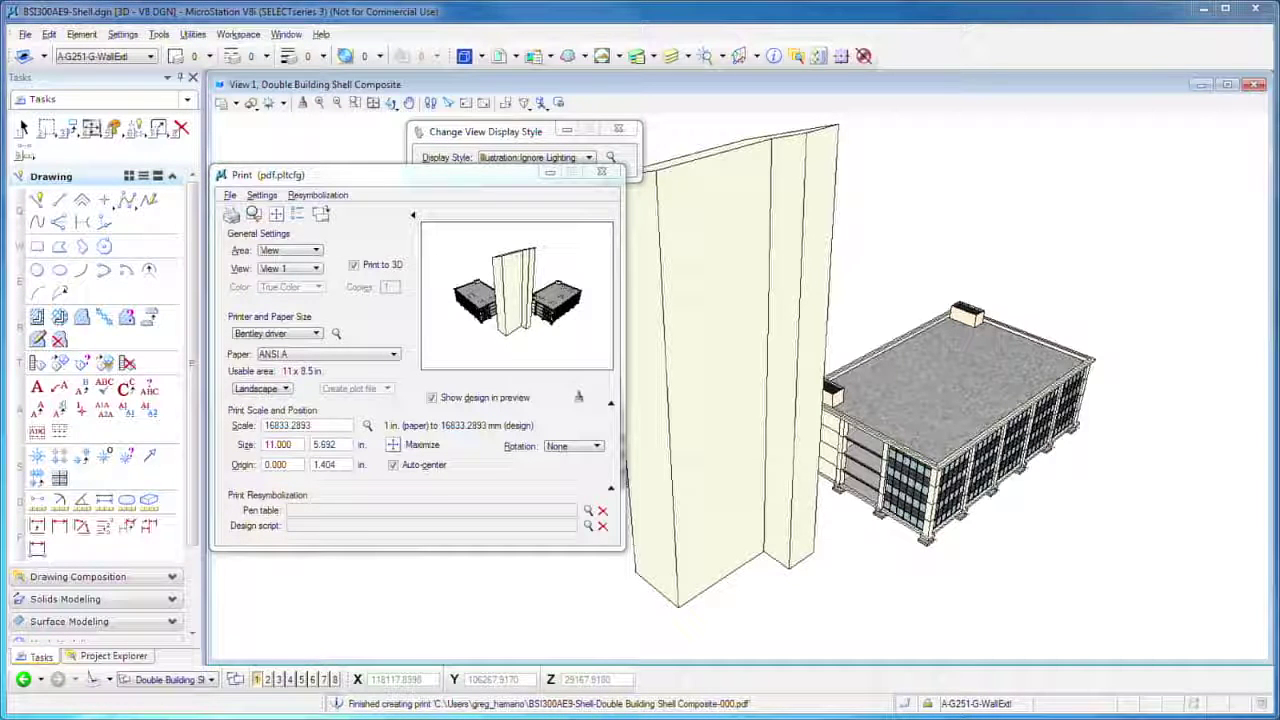
Switch to Adobe Reader, open BSI300AE9-Shell-Double Building Shell Composite-000 from the data folder and bring its window fully into view
mouse_move(386, 718)
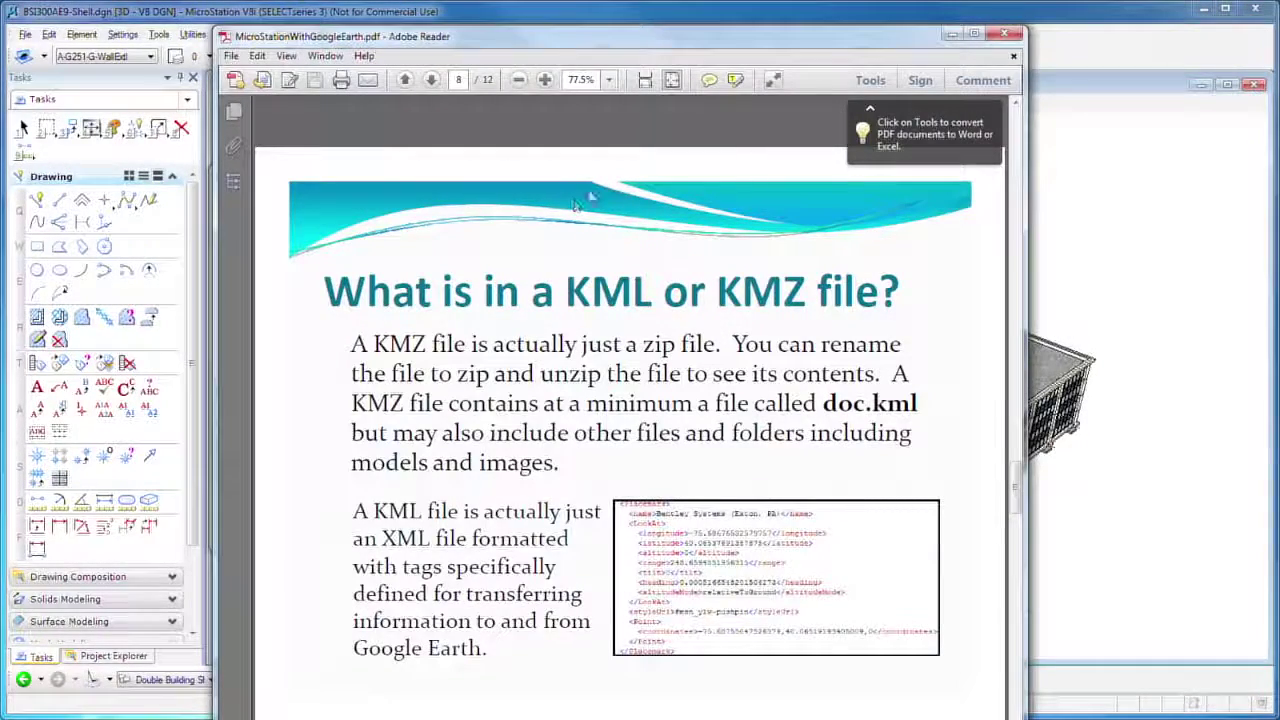
left_click_drag(313, 42, 277, 28)
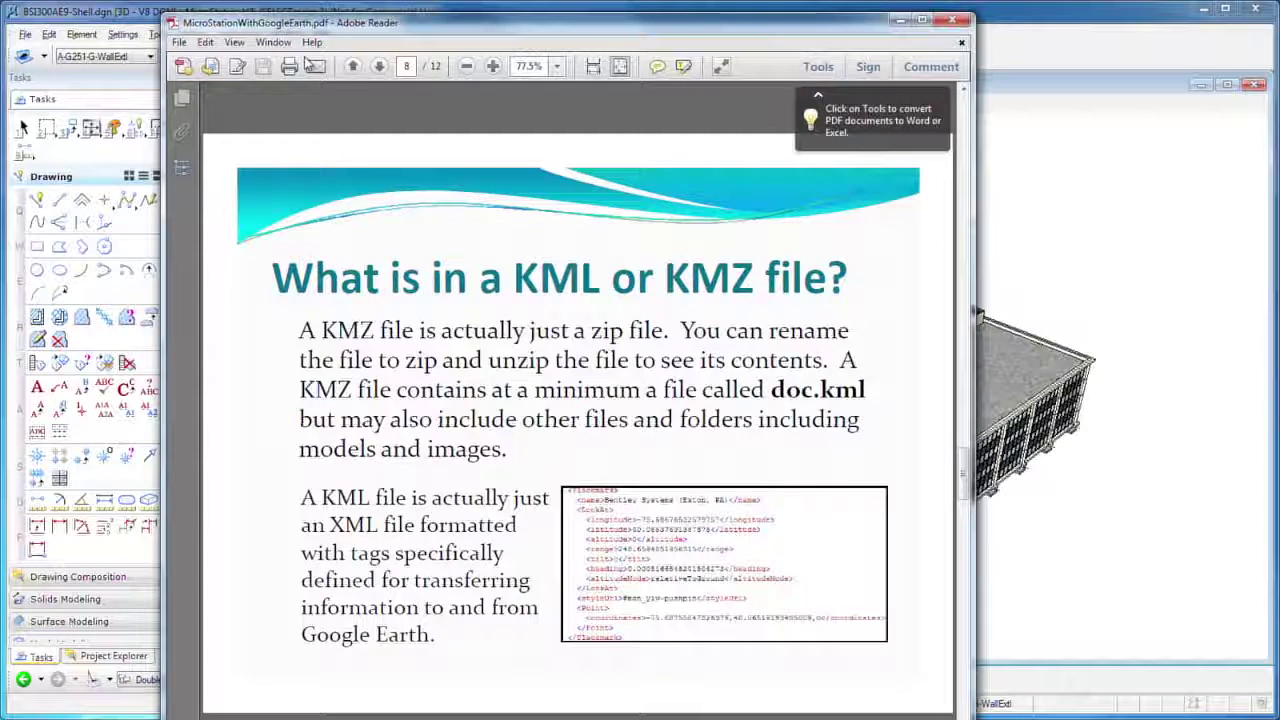
left_click(178, 45)
left_click(186, 61)
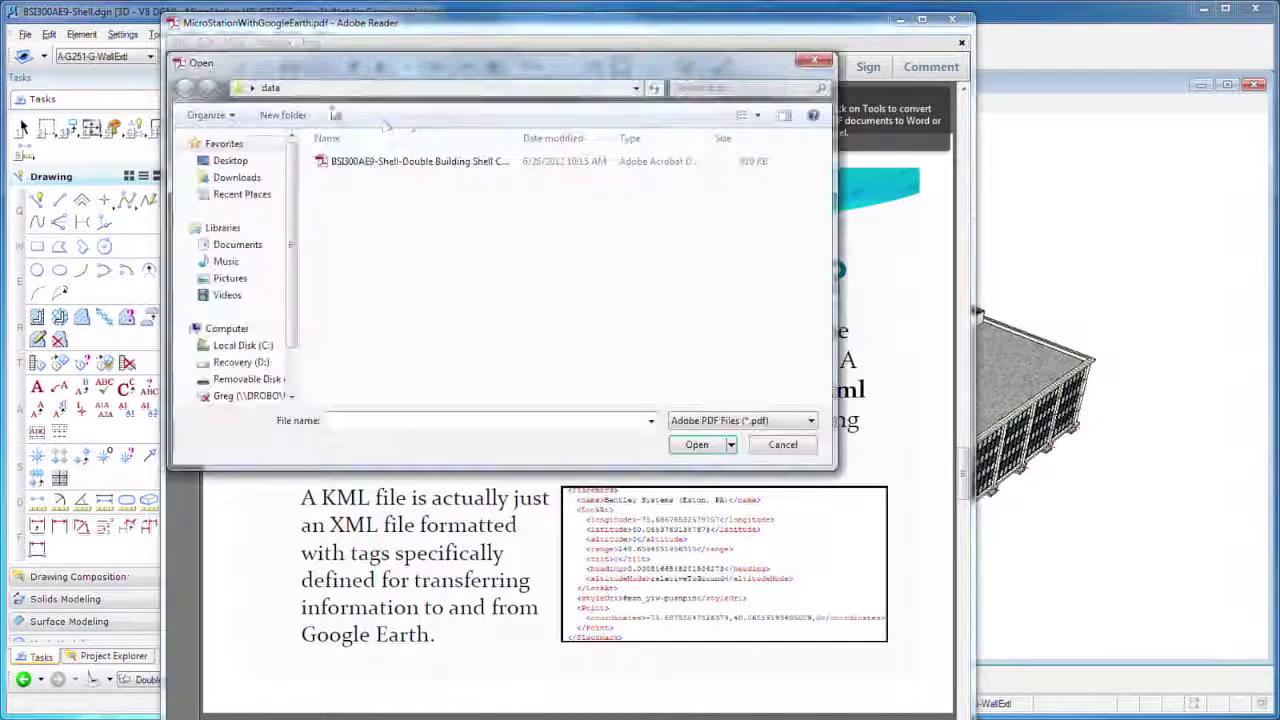
left_click(405, 165)
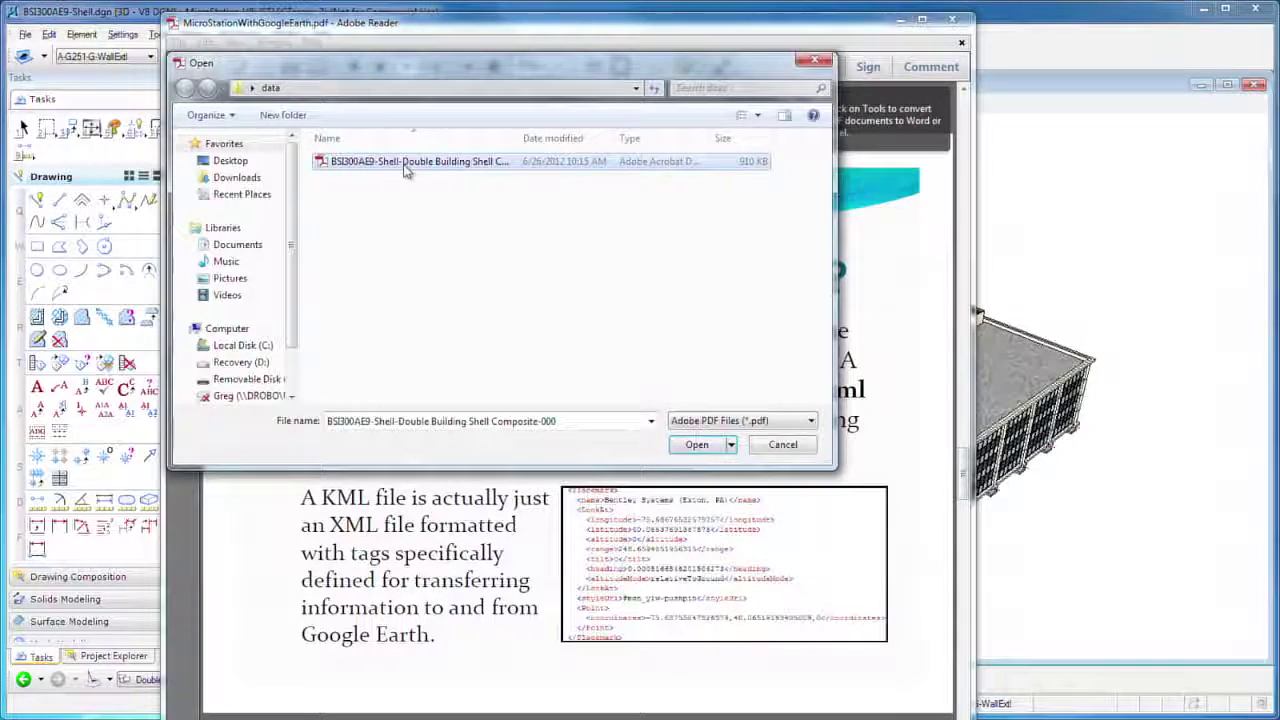
double_click(406, 166)
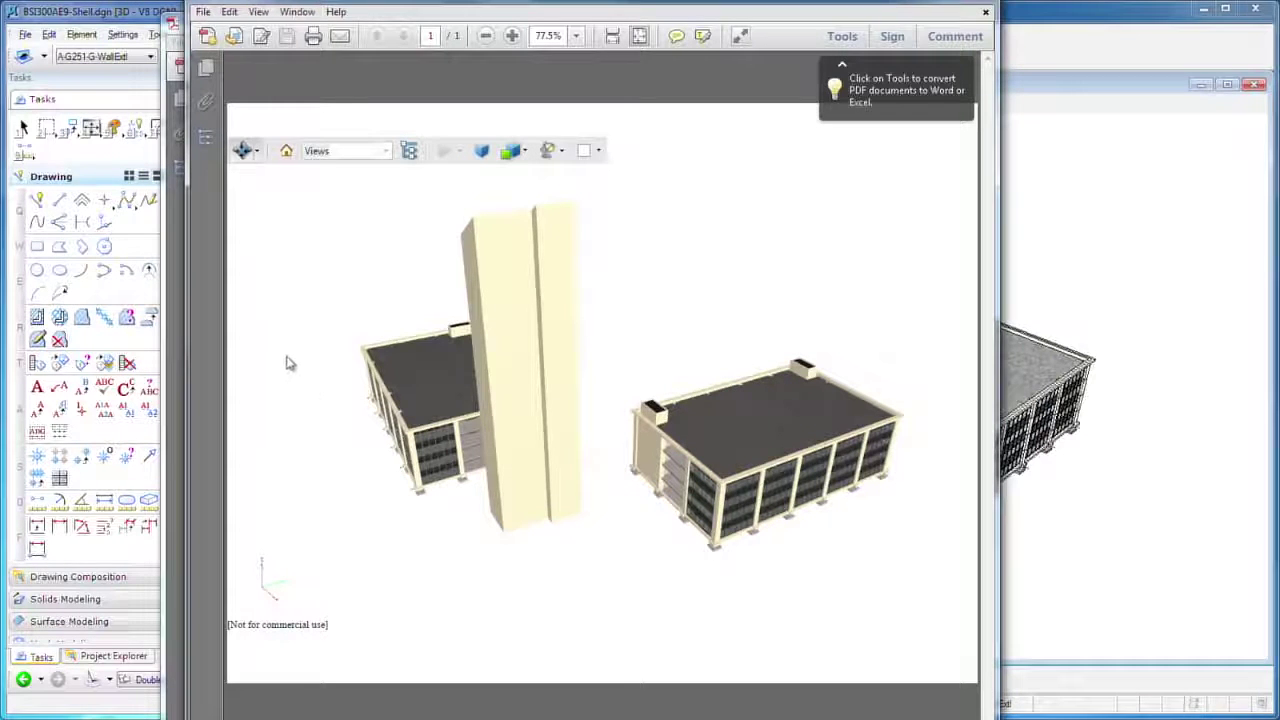
left_click_drag(416, 3, 424, 24)
left_click_drag(318, 28, 304, 52)
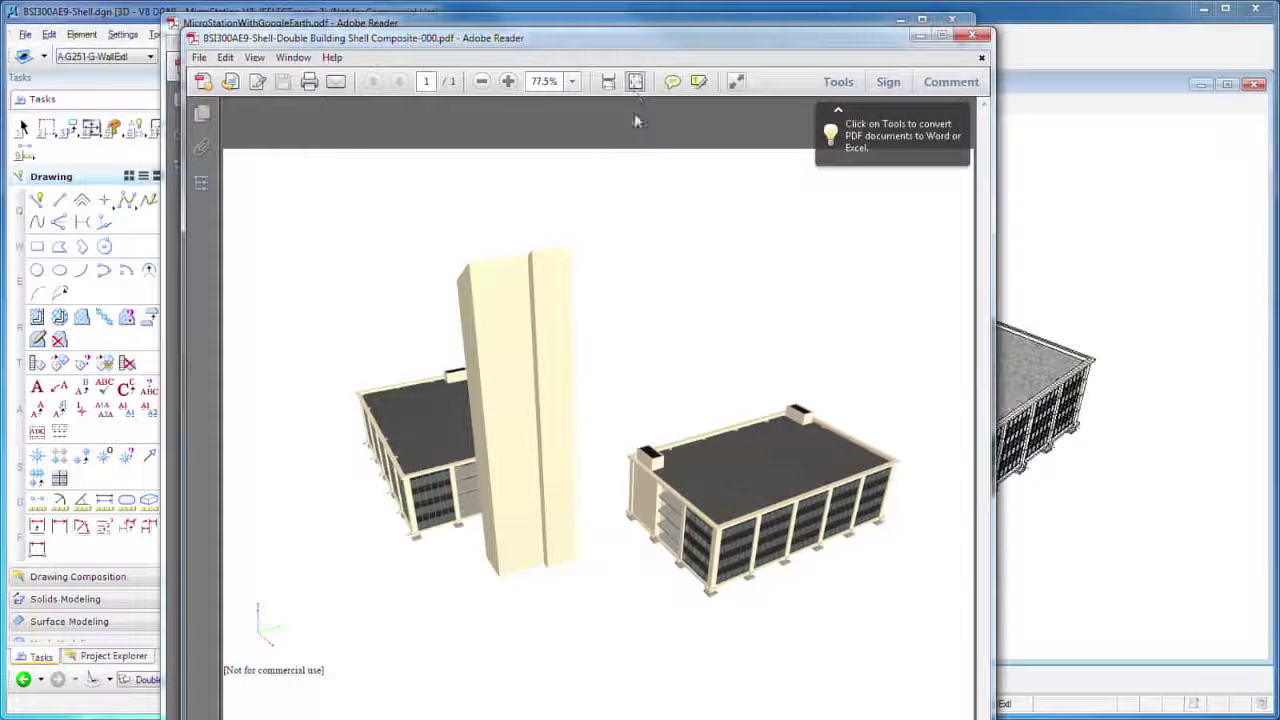
Rotate the building model in the 3D PDF to inspect it from other sides
mouse_move(316, 283)
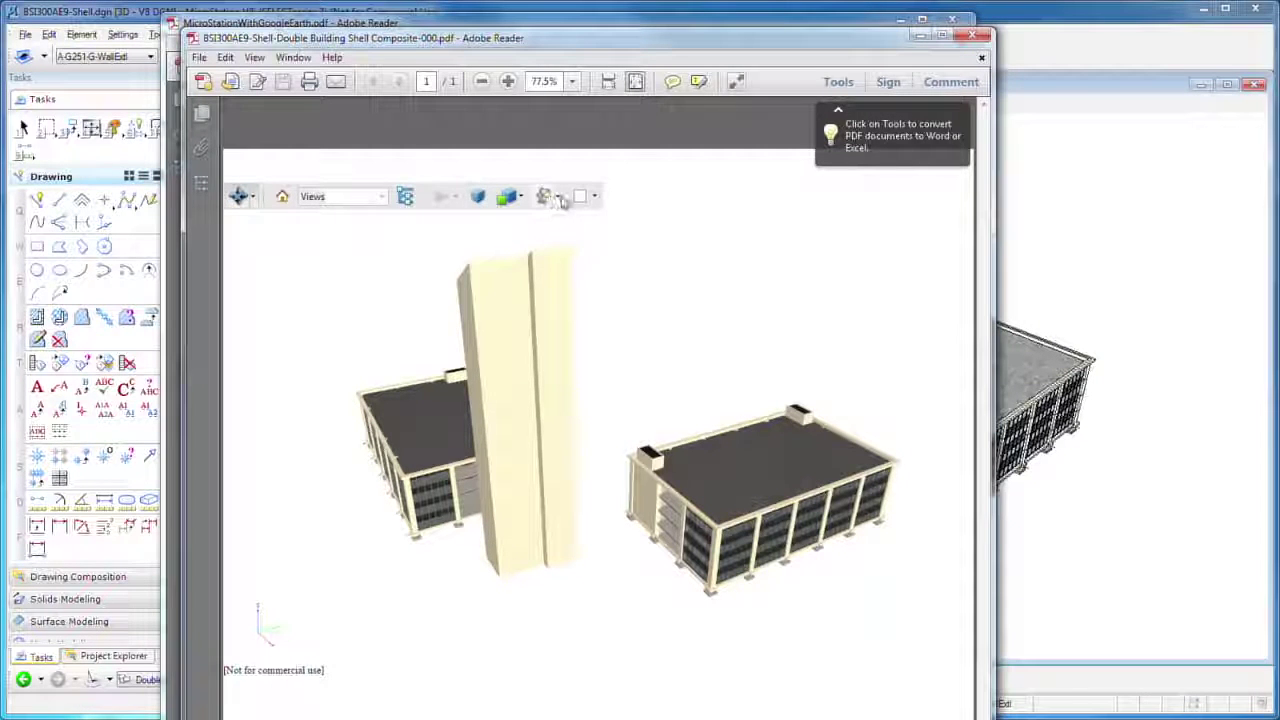
left_click(246, 200)
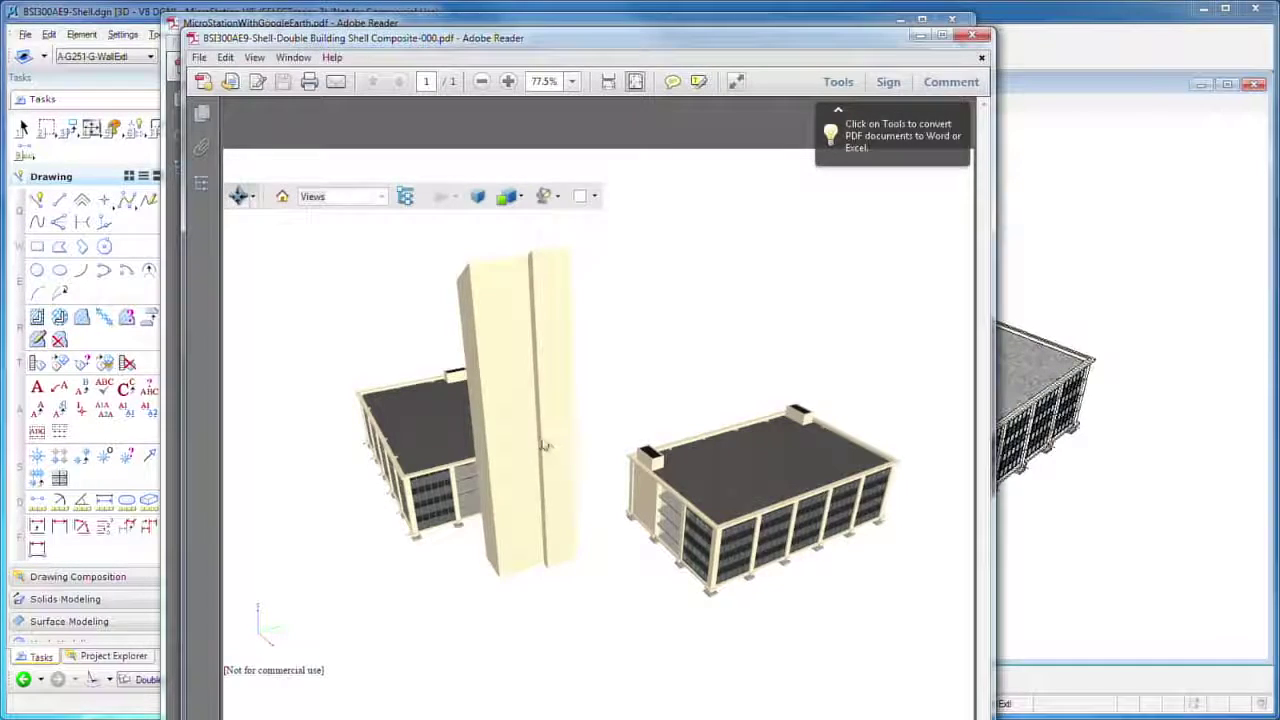
left_click_drag(544, 445, 409, 449)
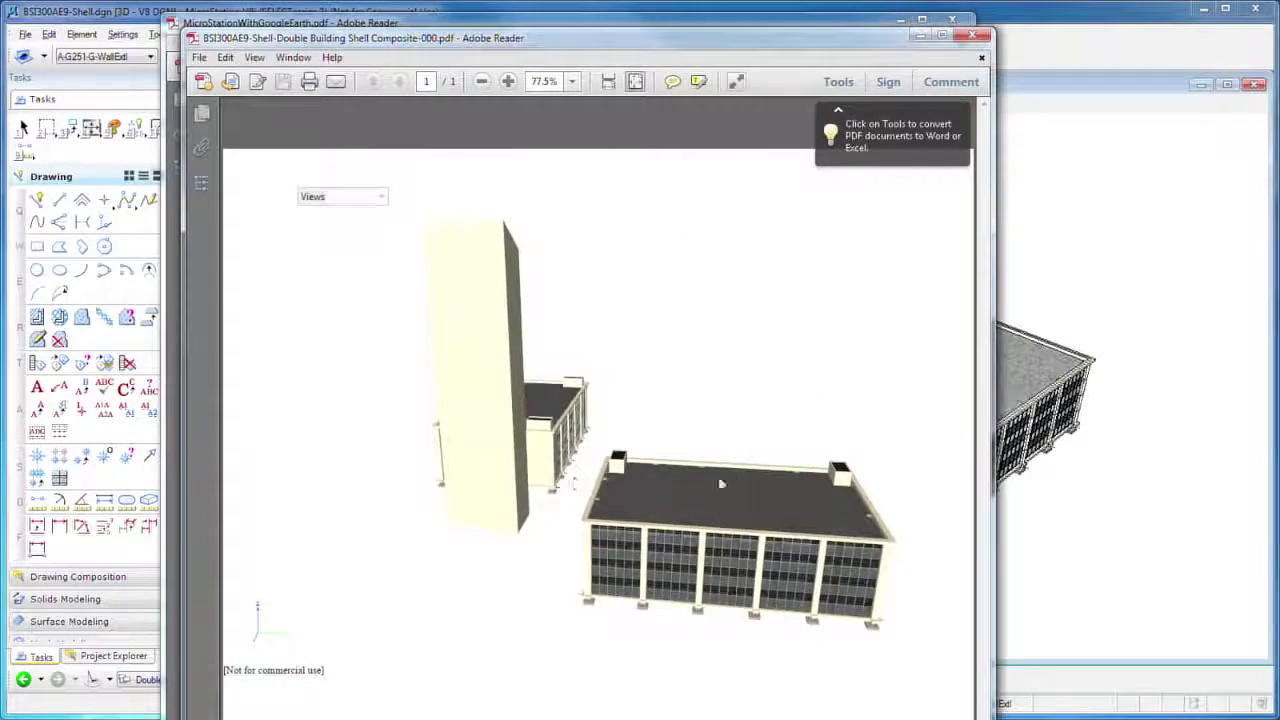
mouse_move(720, 484)
left_mouse_down()
mouse_move(551, 491)
mouse_move(511, 522)
mouse_move(634, 531)
mouse_move(715, 510)
mouse_move(725, 482)
left_mouse_up()
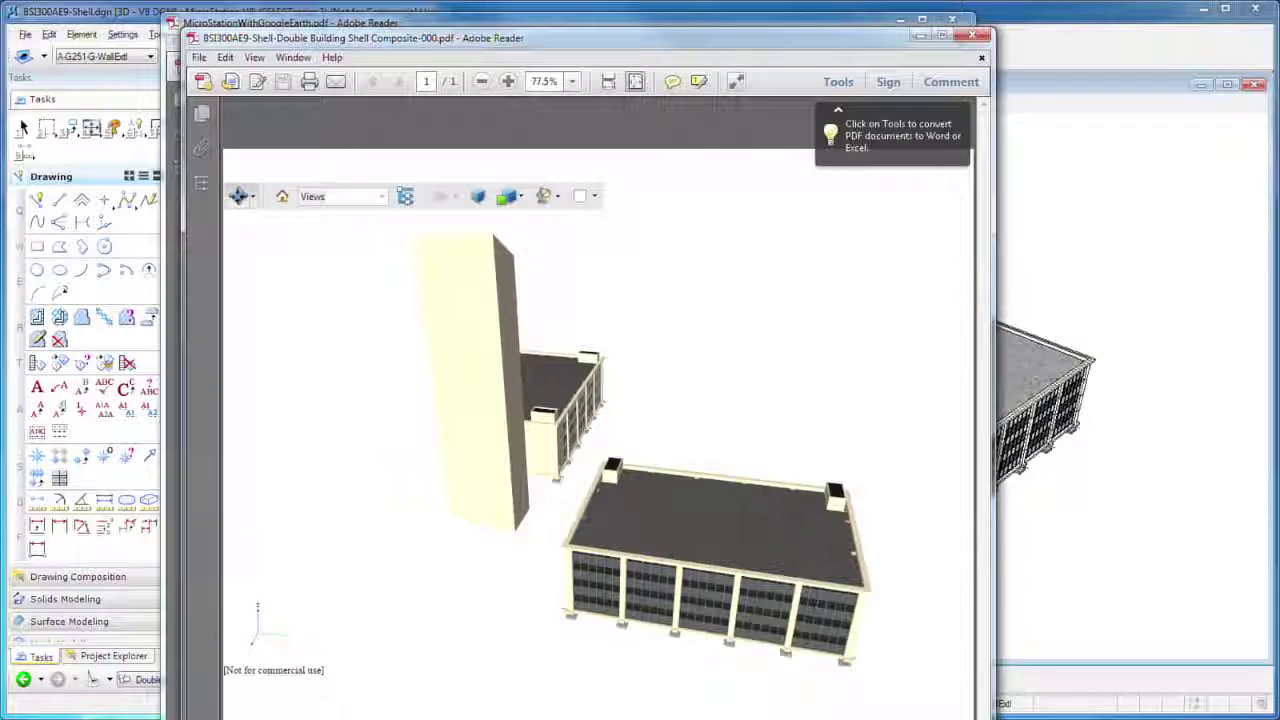
Switch back to MicroStation, close the print settings and move the display style window clear of the buildings
key("alt+Tab")
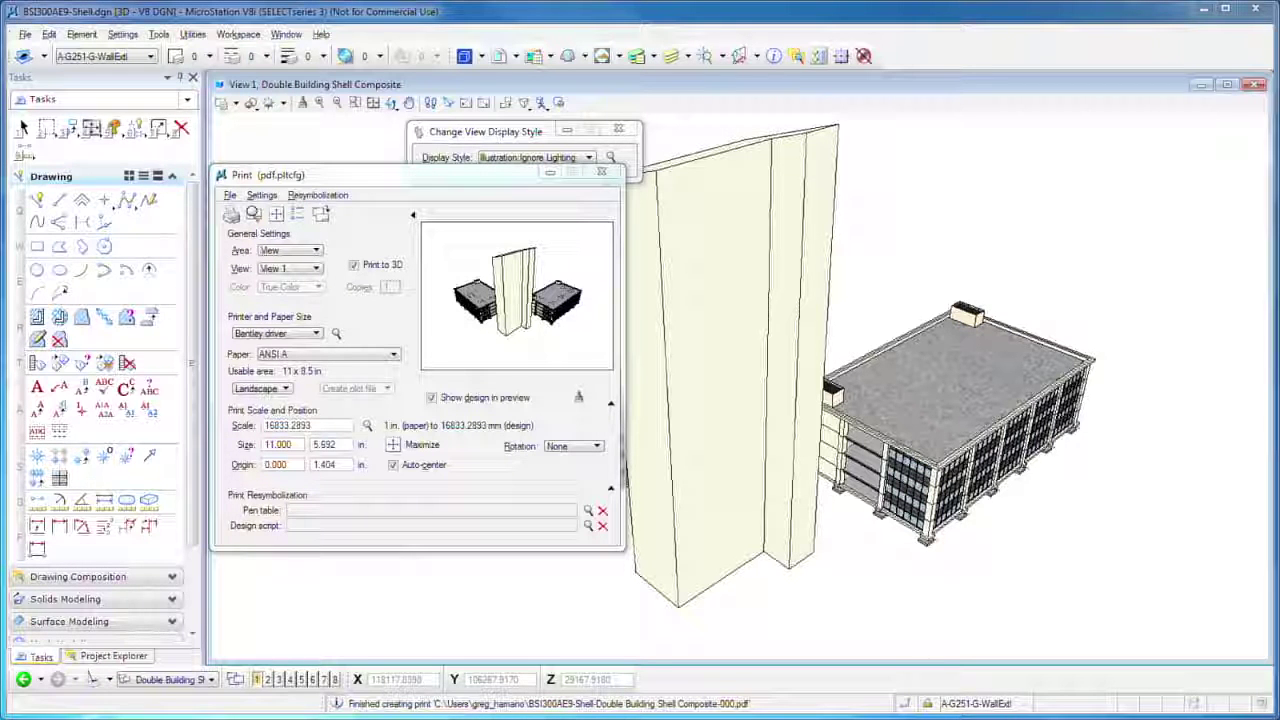
left_click(601, 171)
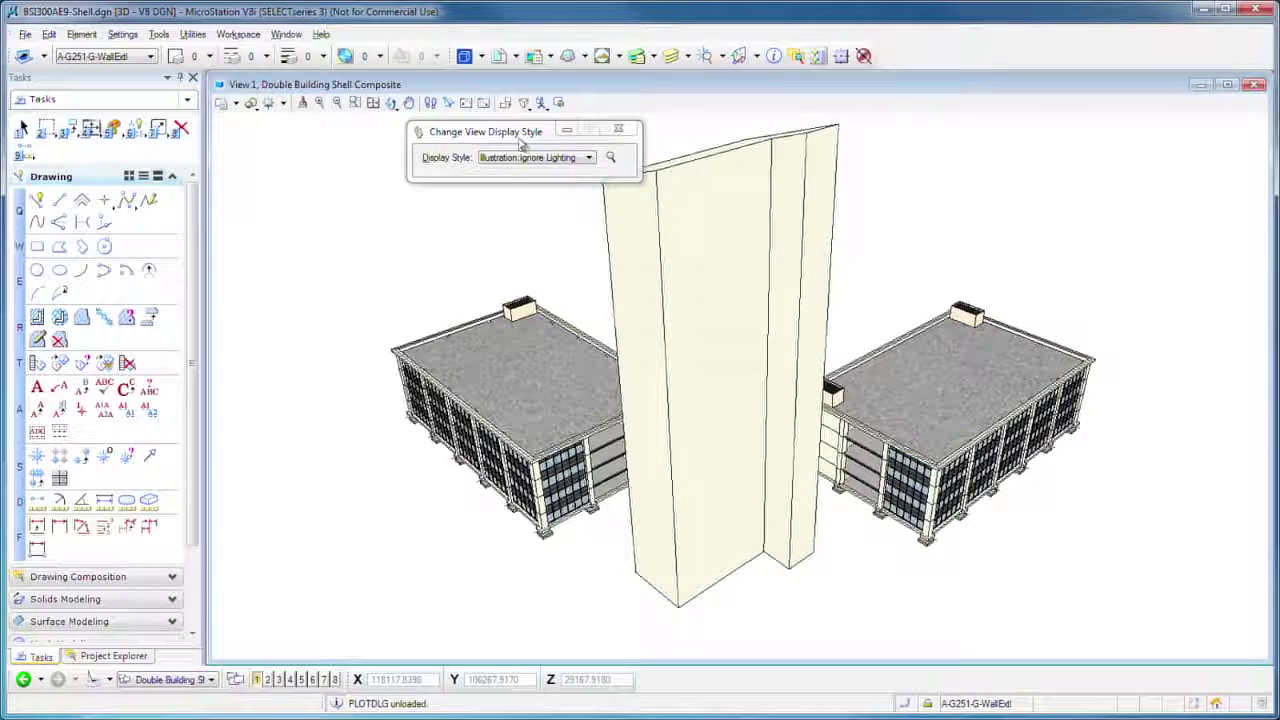
left_click_drag(519, 137, 1052, 118)
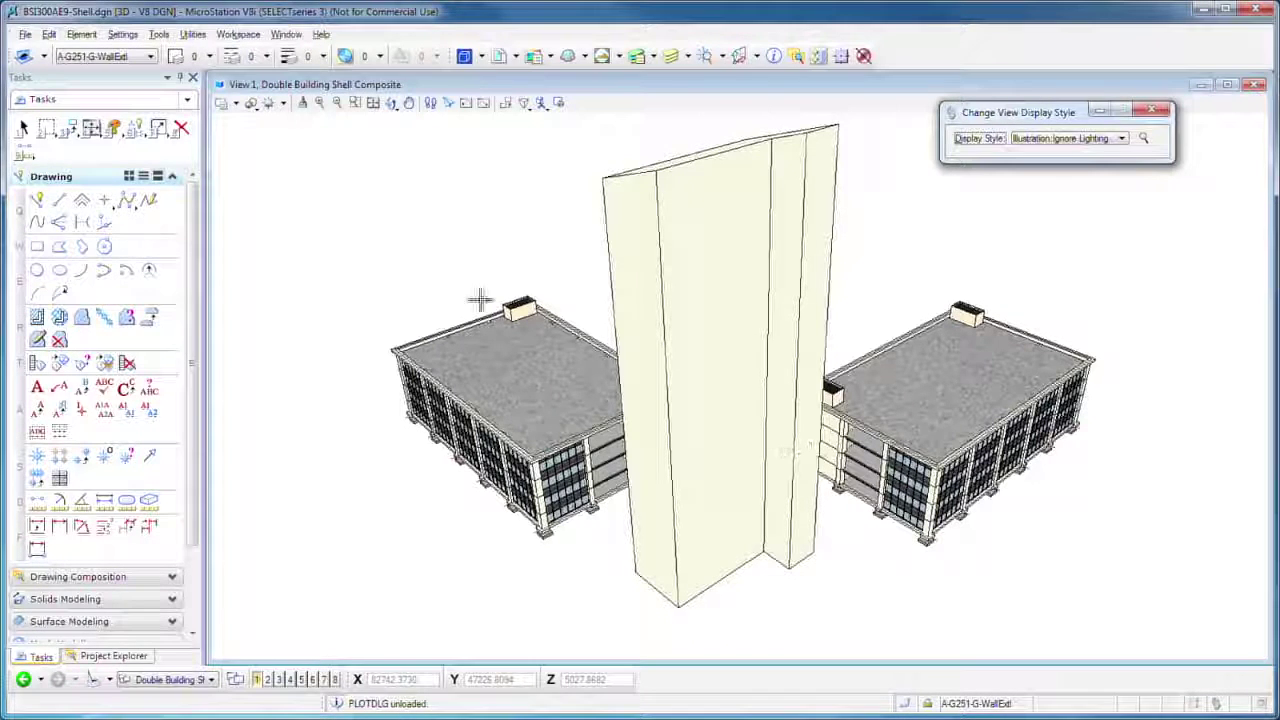
Open the list of references and place its window clear of the building model
left_click(25, 34)
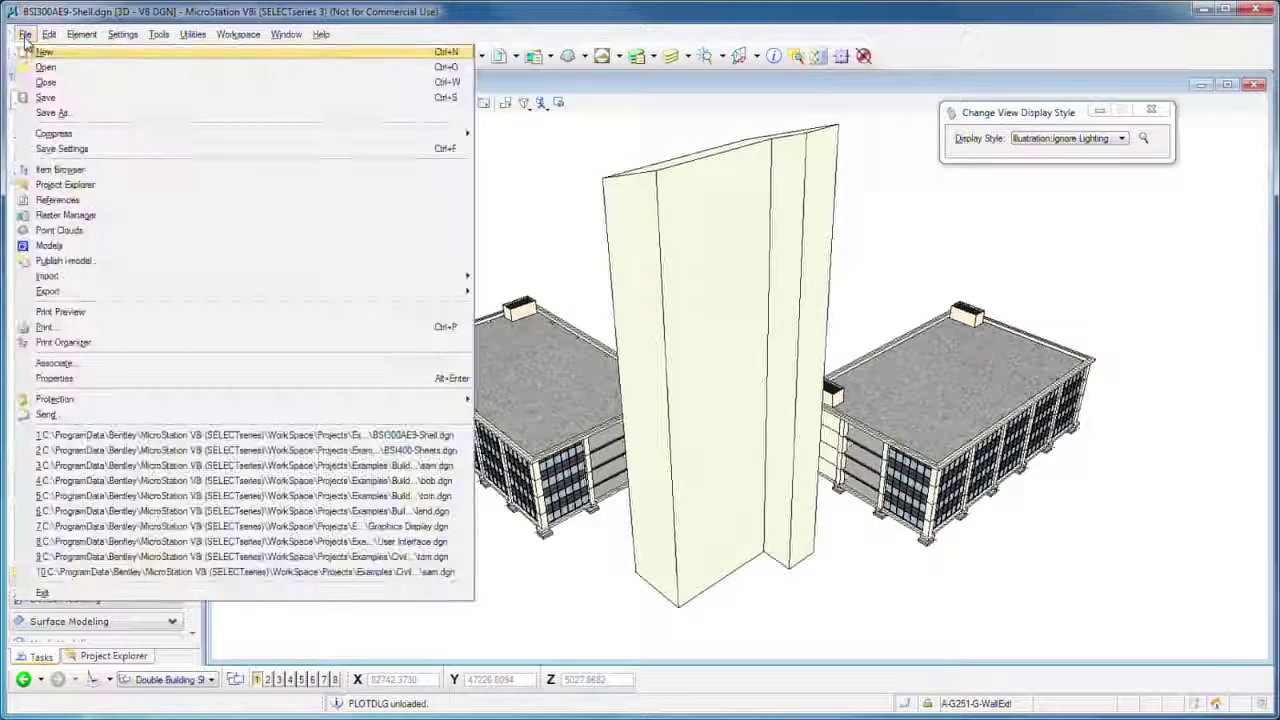
left_click(58, 204)
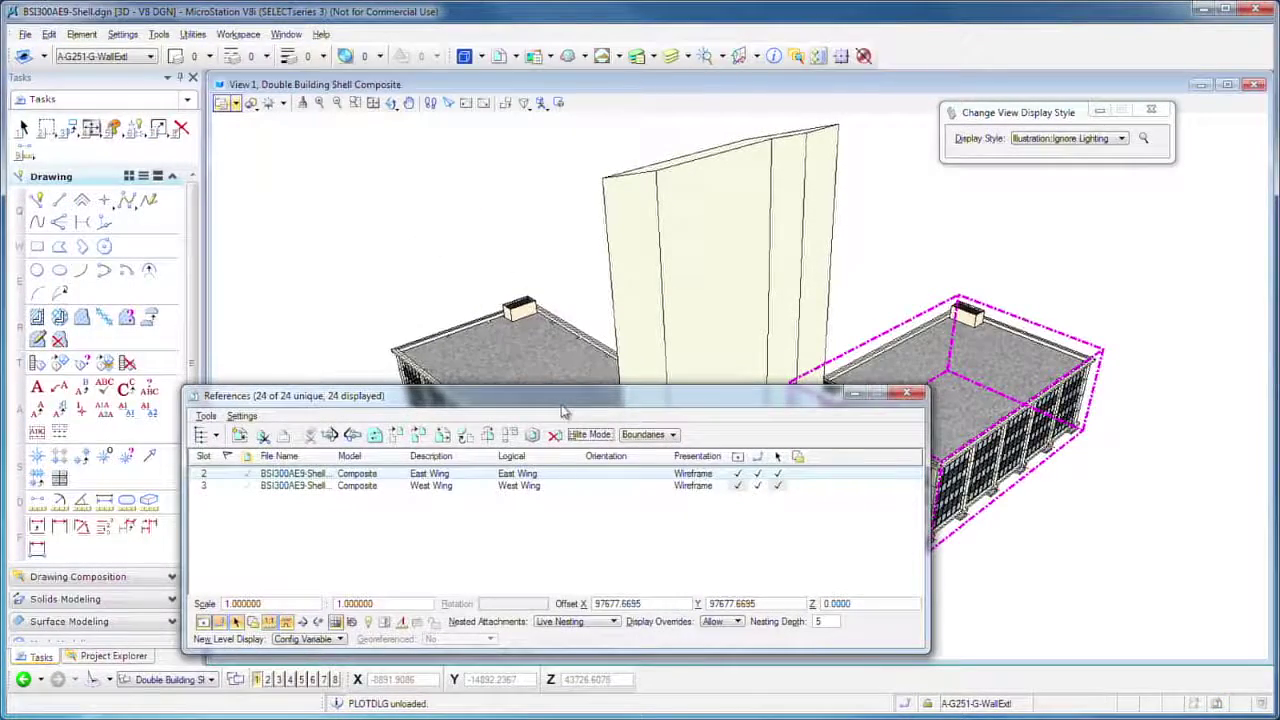
left_click_drag(565, 396, 473, 500)
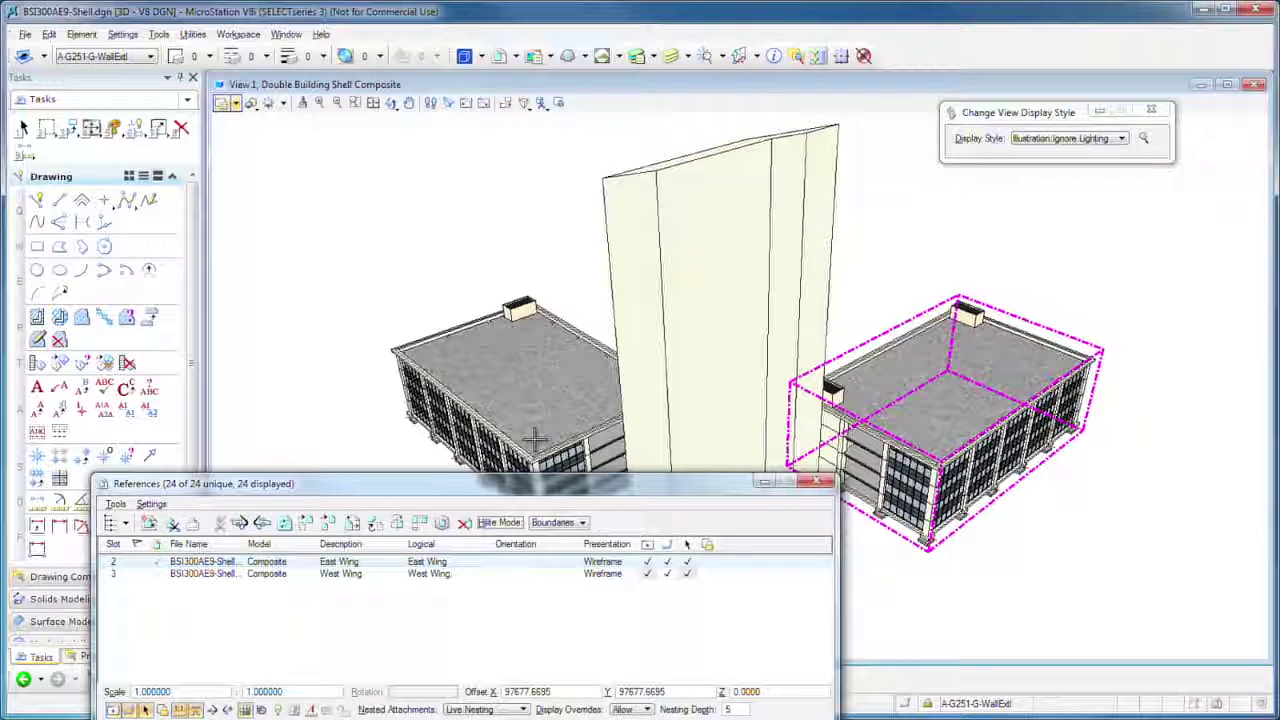
Turn off the display of the East Wing and West Wing references and keep the References window floating
left_click(647, 562)
left_click(647, 576)
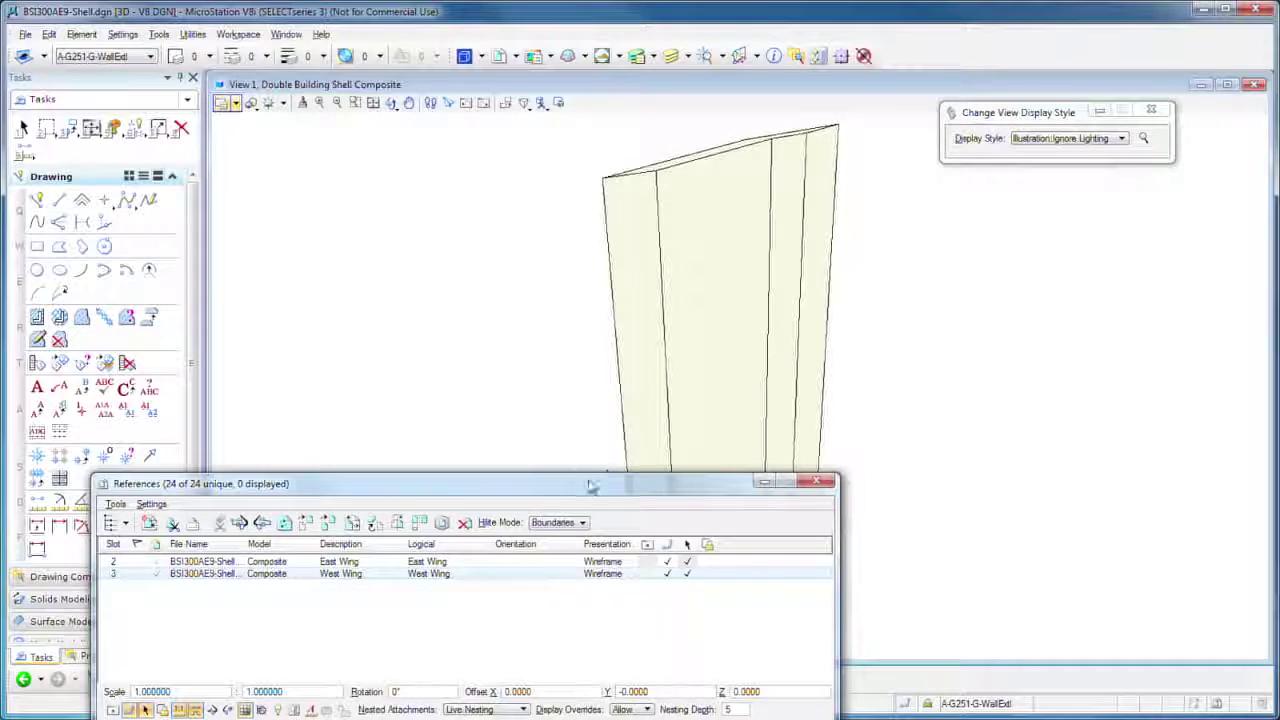
left_click_drag(591, 485, 985, 612)
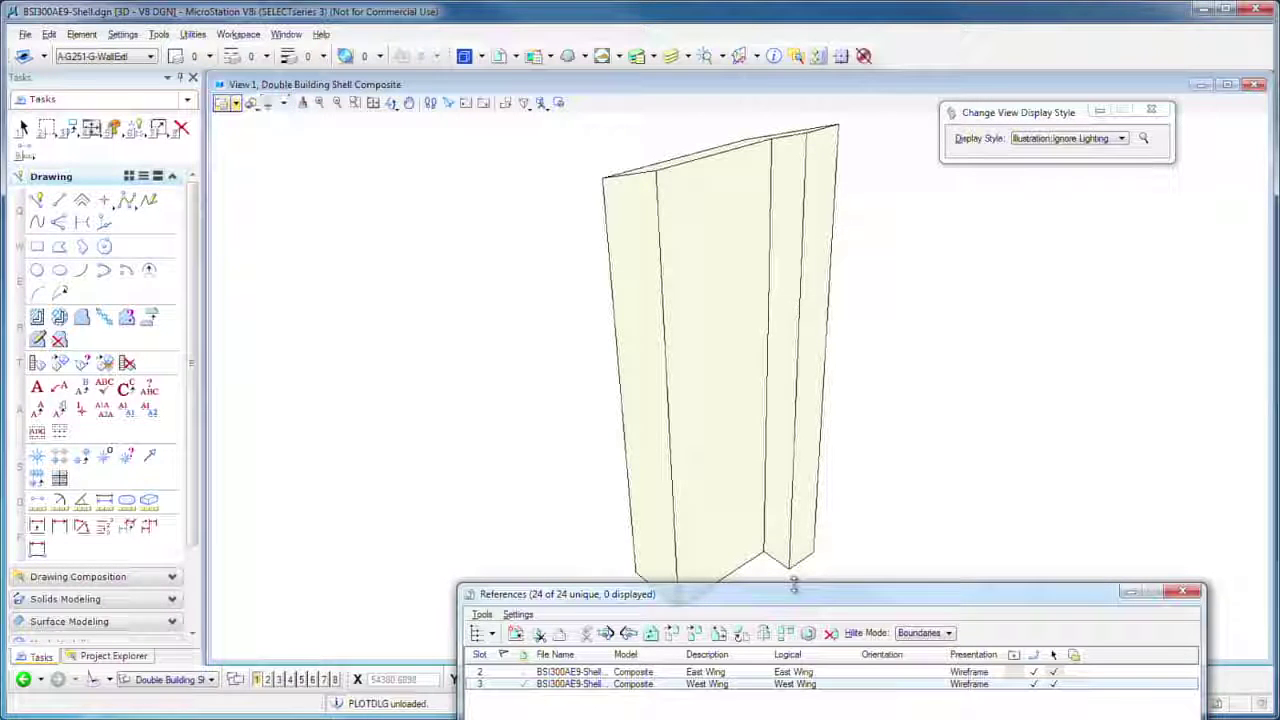
left_click_drag(794, 596, 765, 375)
left_click_drag(743, 350, 742, 346)
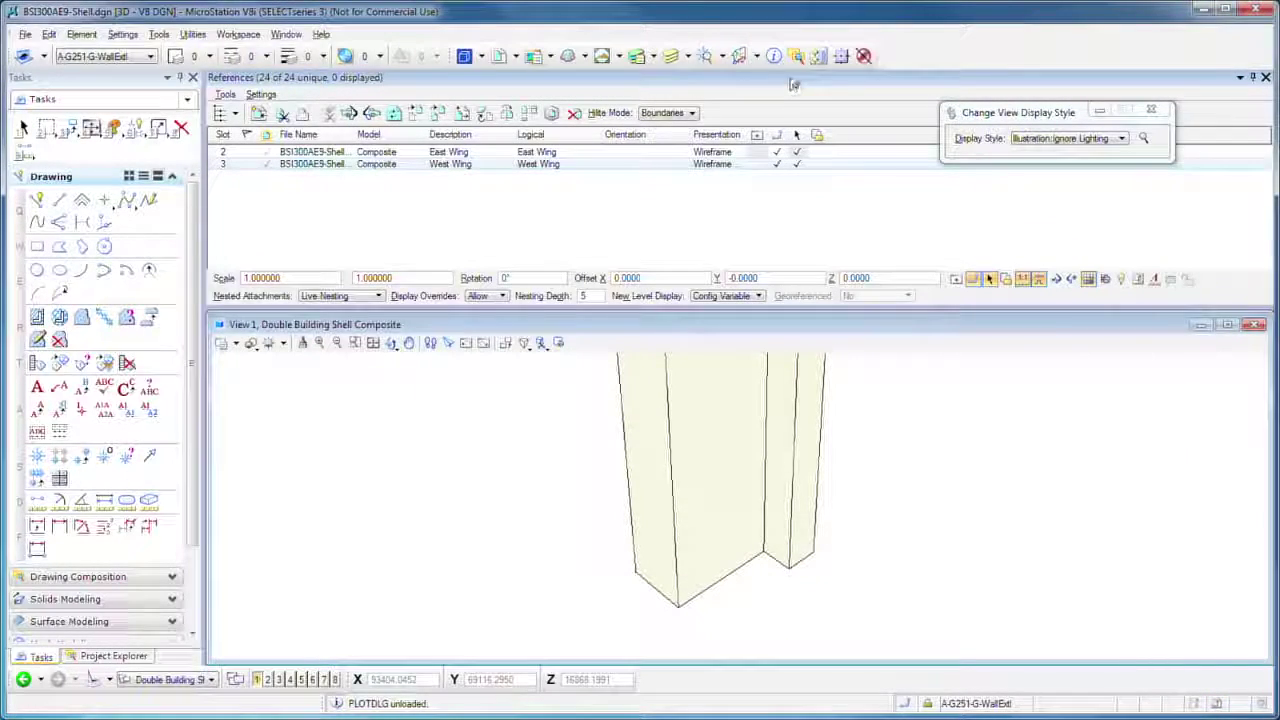
mouse_move(787, 97)
left_mouse_down()
mouse_move(796, 160)
mouse_move(868, 335)
mouse_move(898, 348)
mouse_move(856, 392)
mouse_move(780, 410)
mouse_move(738, 389)
mouse_move(782, 401)
mouse_move(830, 320)
mouse_move(750, 305)
mouse_move(742, 350)
mouse_move(815, 340)
mouse_move(825, 378)
mouse_move(748, 405)
mouse_move(740, 392)
mouse_move(1010, 381)
mouse_move(776, 526)
mouse_move(739, 578)
mouse_move(645, 642)
mouse_move(740, 380)
mouse_move(744, 393)
mouse_move(905, 355)
mouse_move(819, 412)
mouse_move(745, 405)
mouse_move(762, 373)
mouse_move(737, 343)
mouse_move(930, 356)
left_mouse_up()
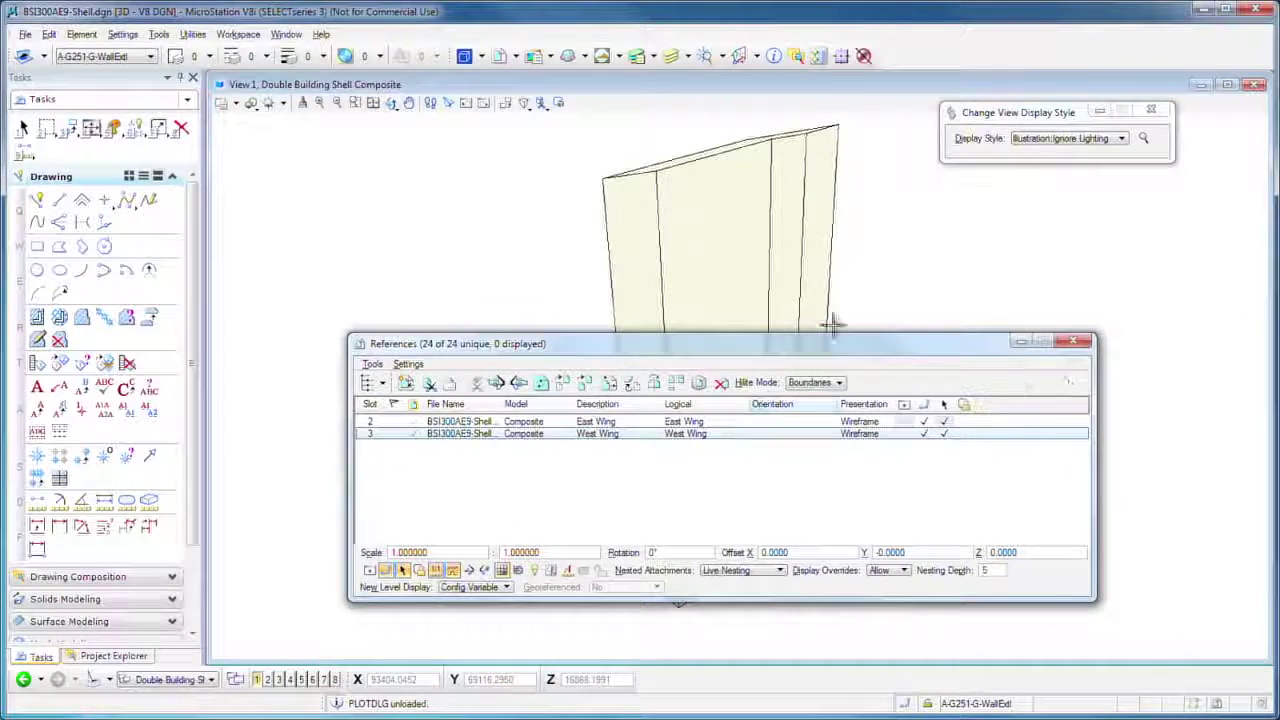
left_click_drag(820, 348, 873, 370)
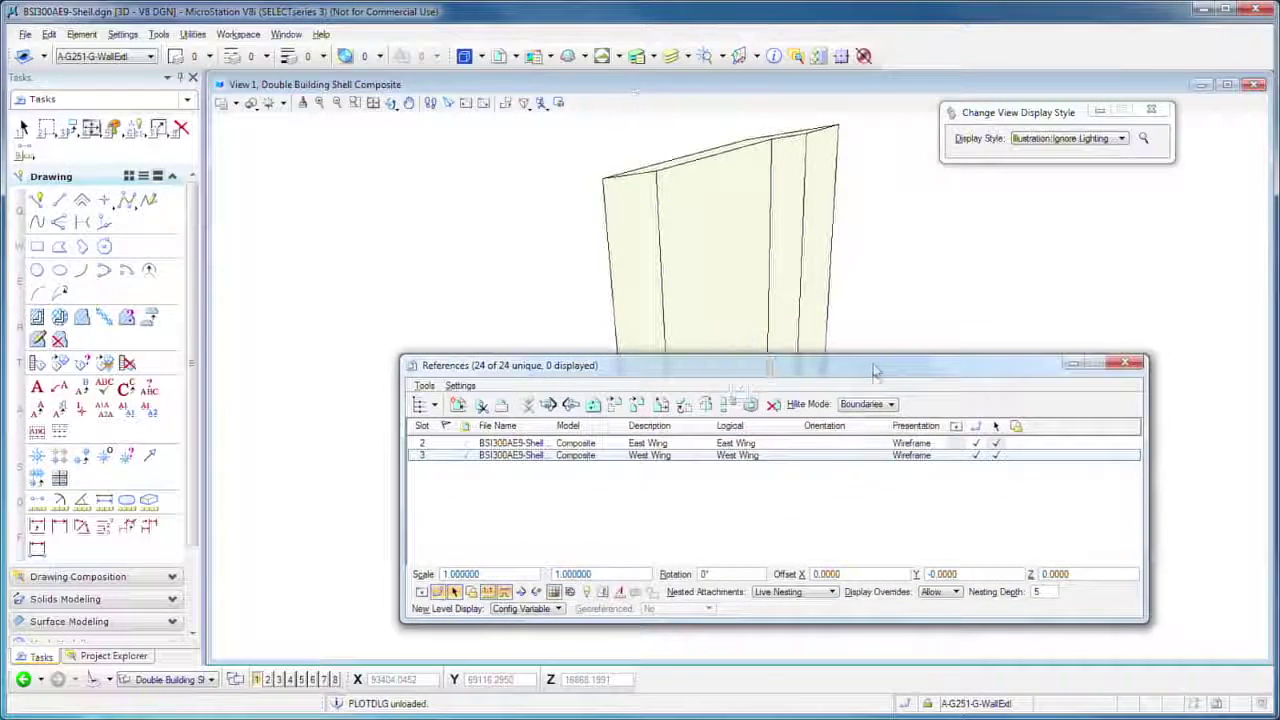
Turn the display of the West Wing and East Wing references back on
left_click(957, 455)
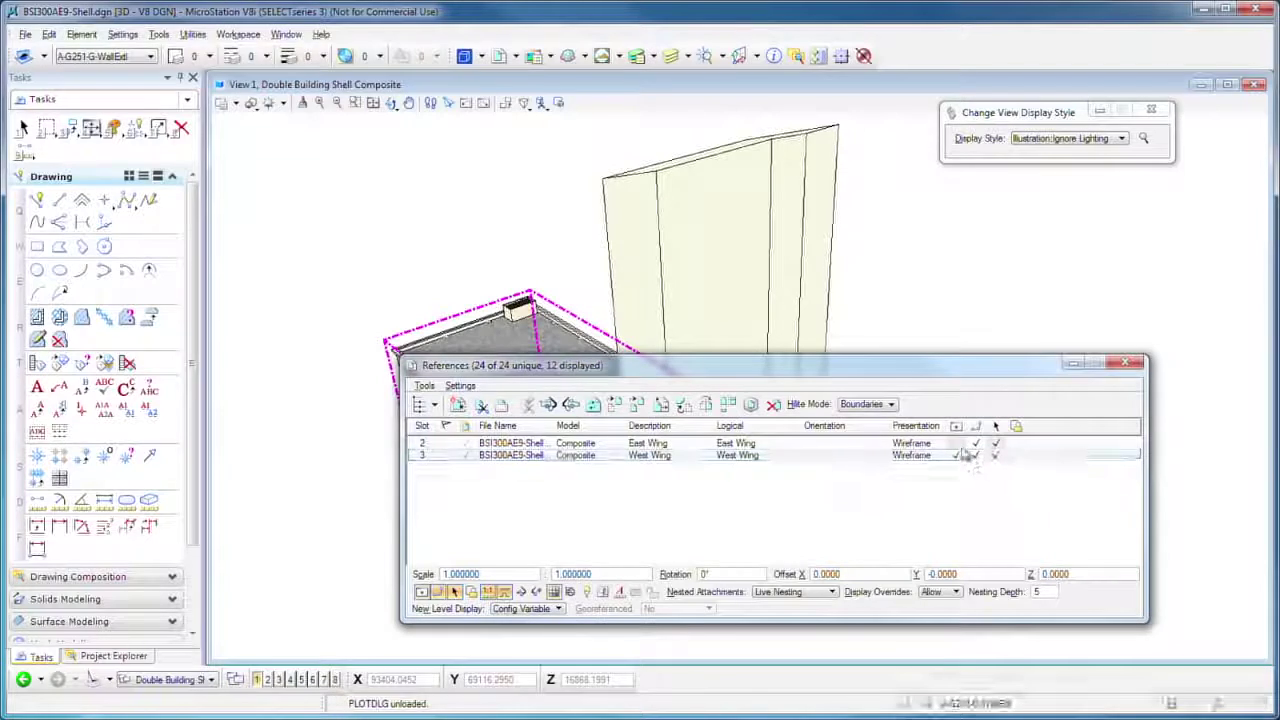
left_click(956, 443)
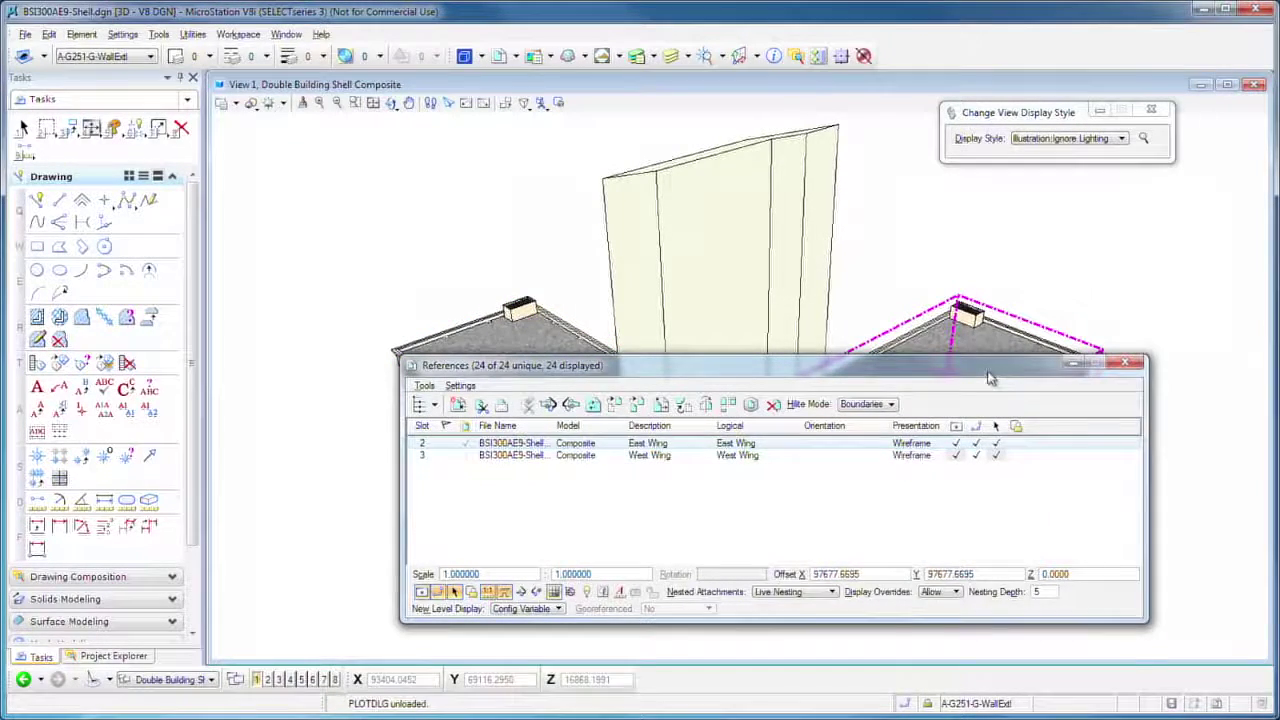
left_click_drag(988, 378, 914, 526)
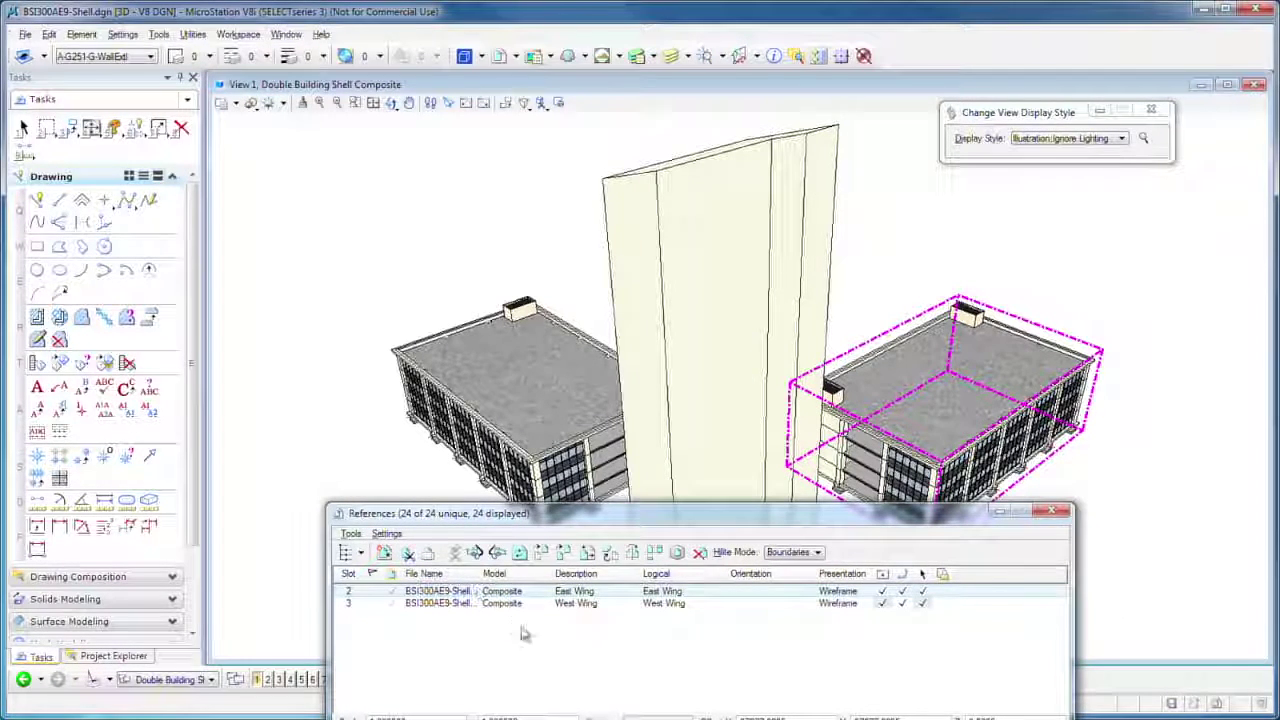
Examine the file types available for attaching a reference, without attaching one, and close the References window
left_click(572, 652)
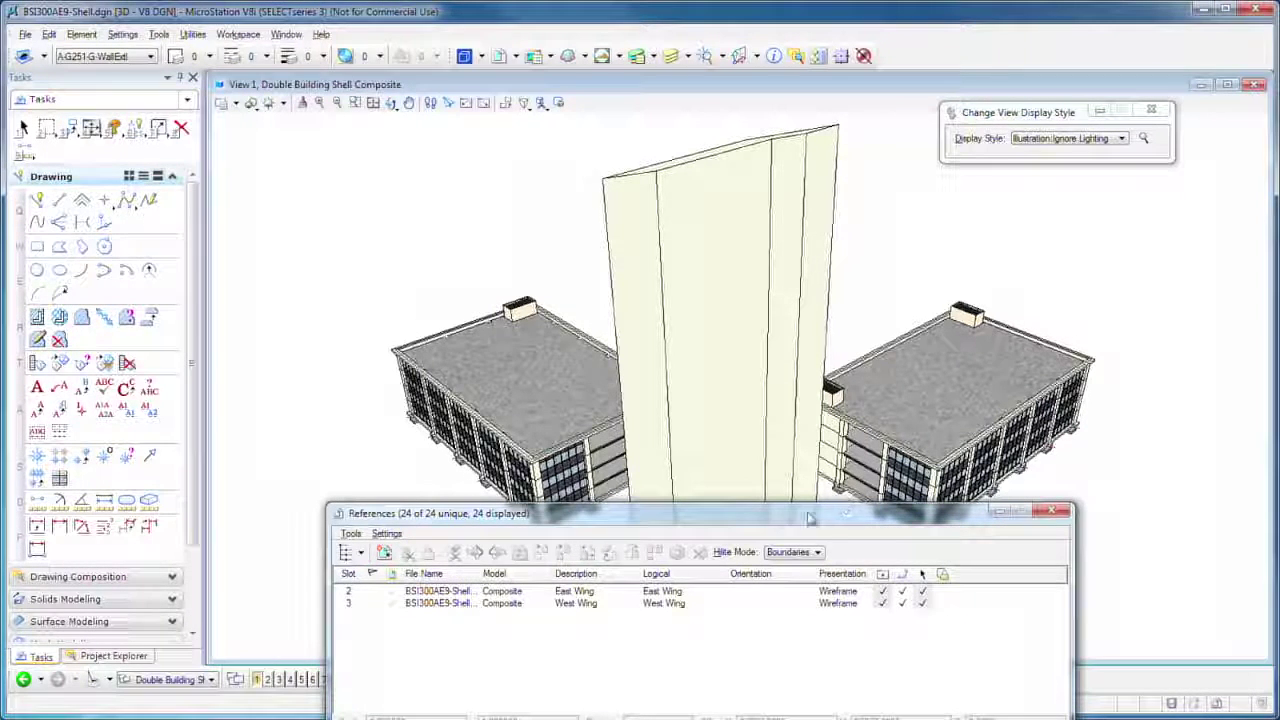
left_click_drag(650, 517, 662, 414)
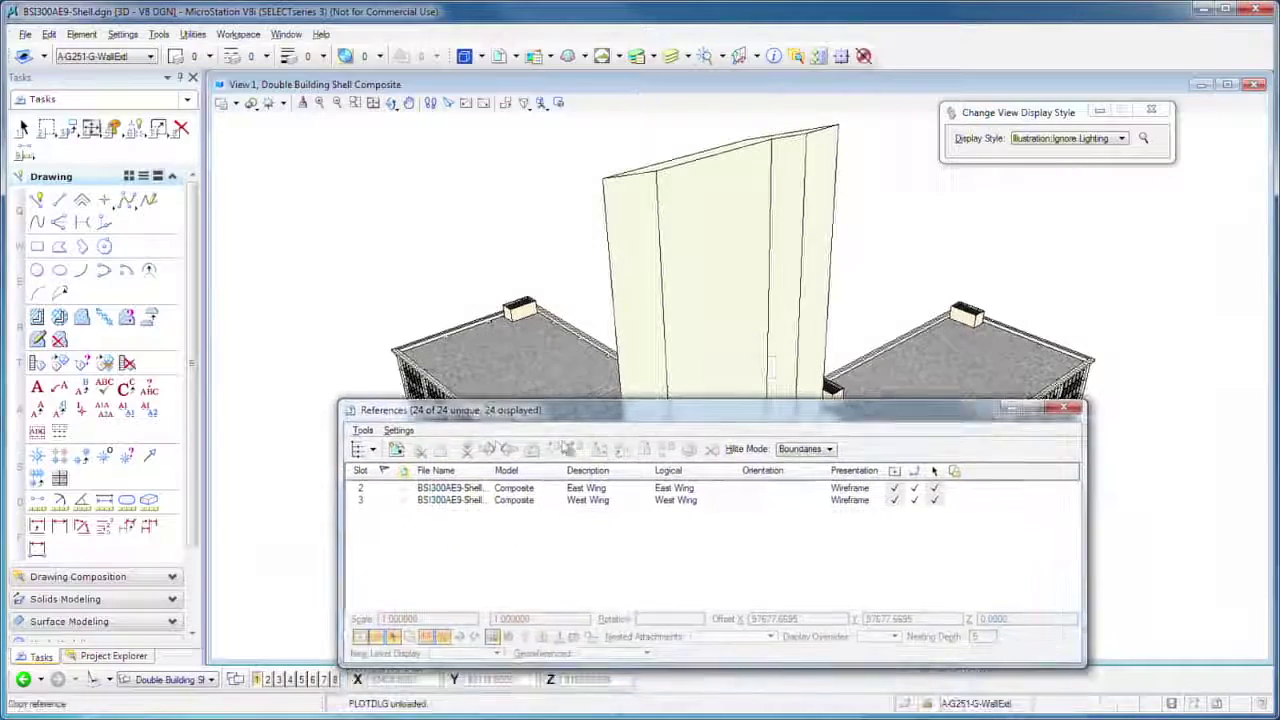
left_click(363, 431)
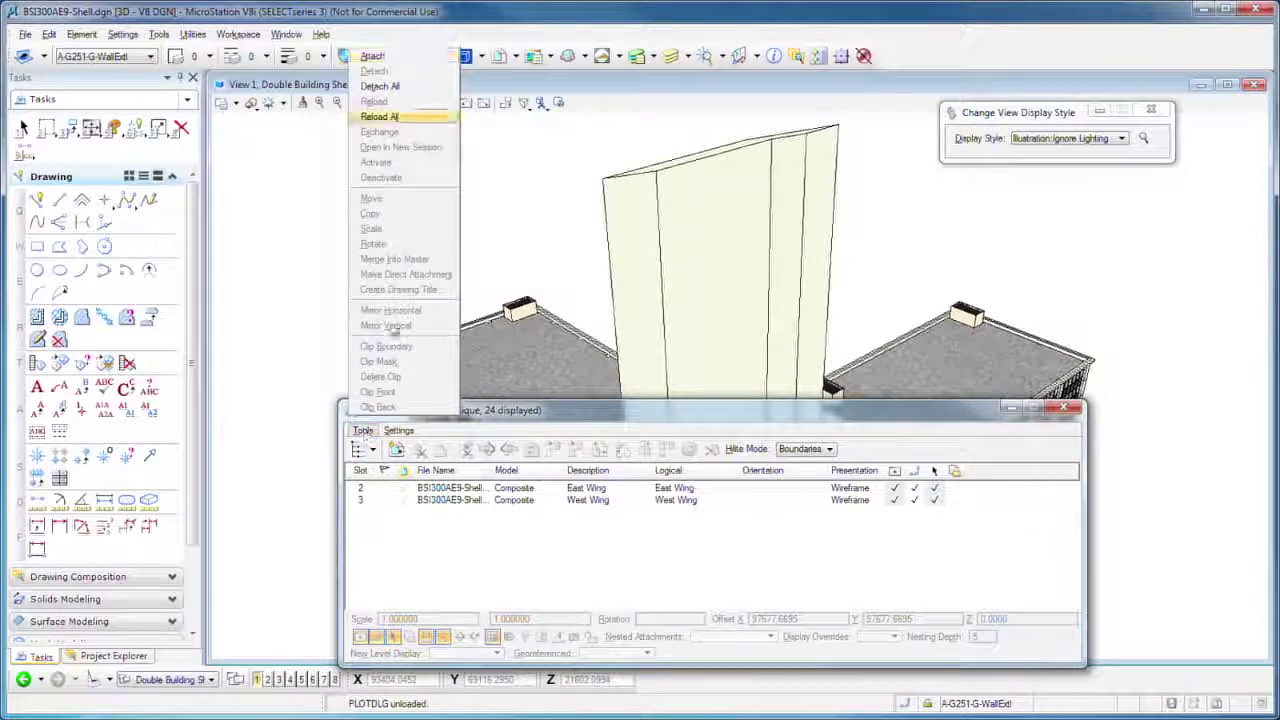
left_click(378, 57)
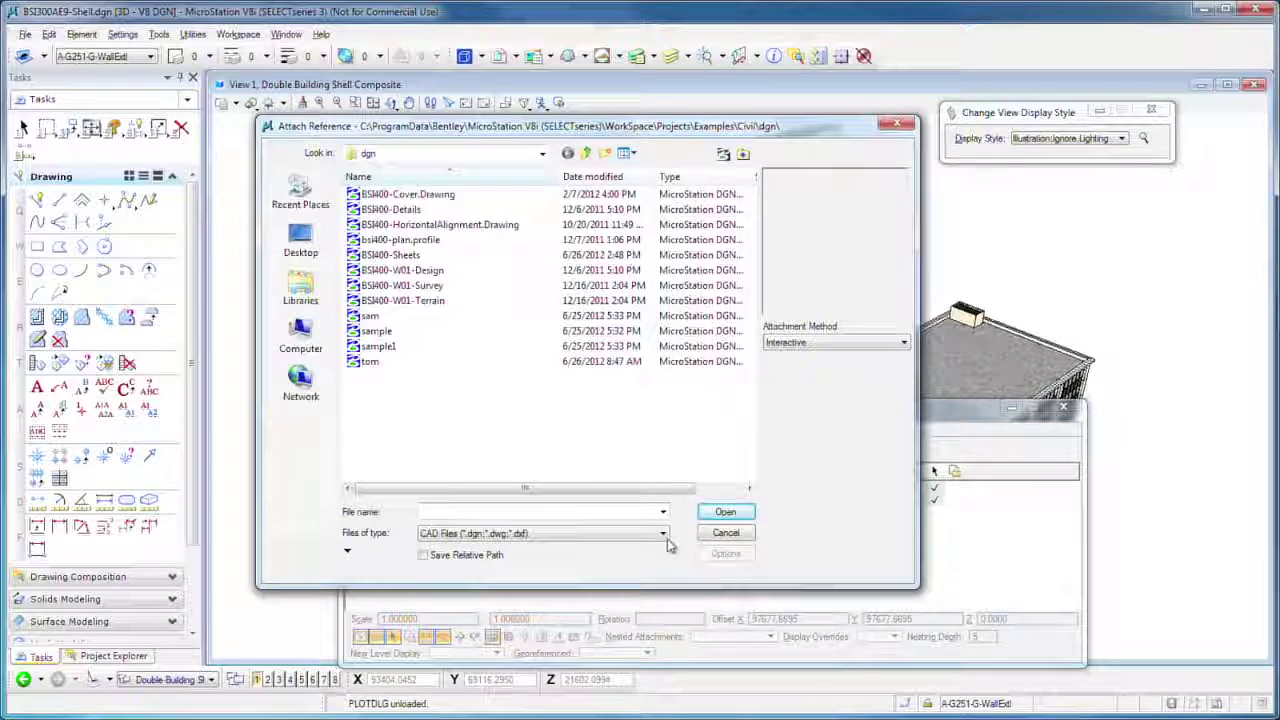
left_click(663, 534)
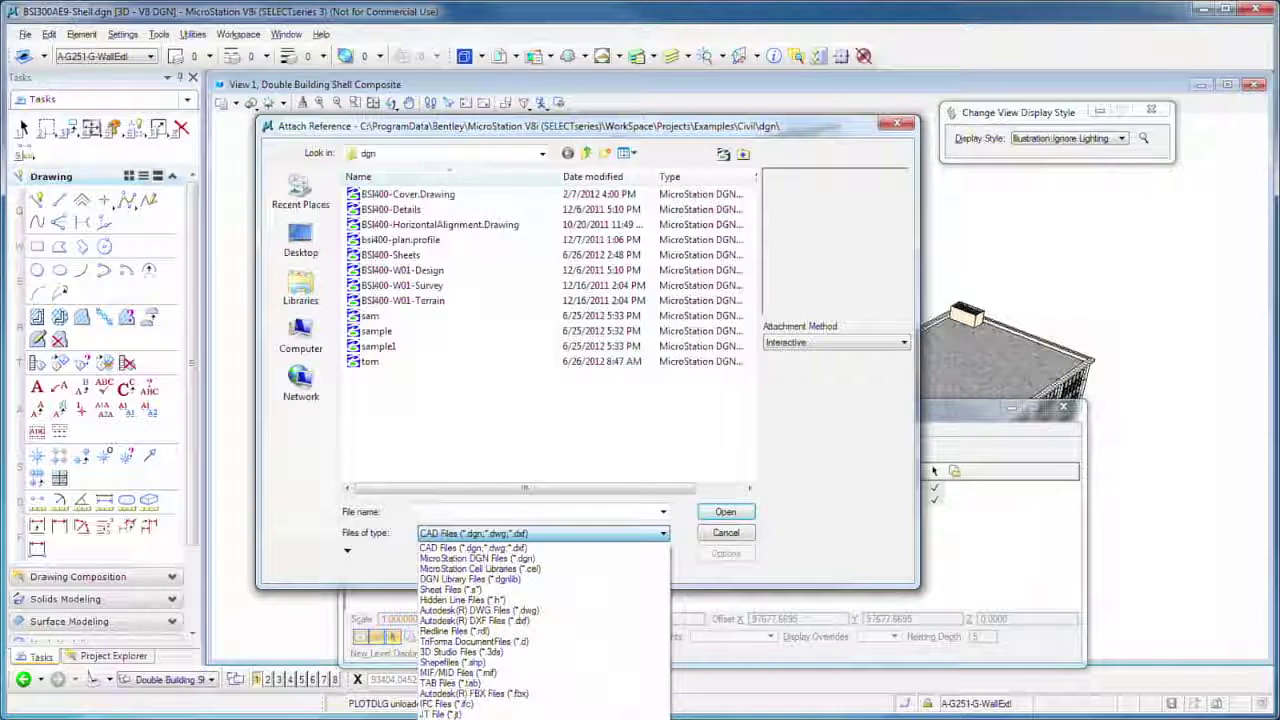
left_click(645, 423)
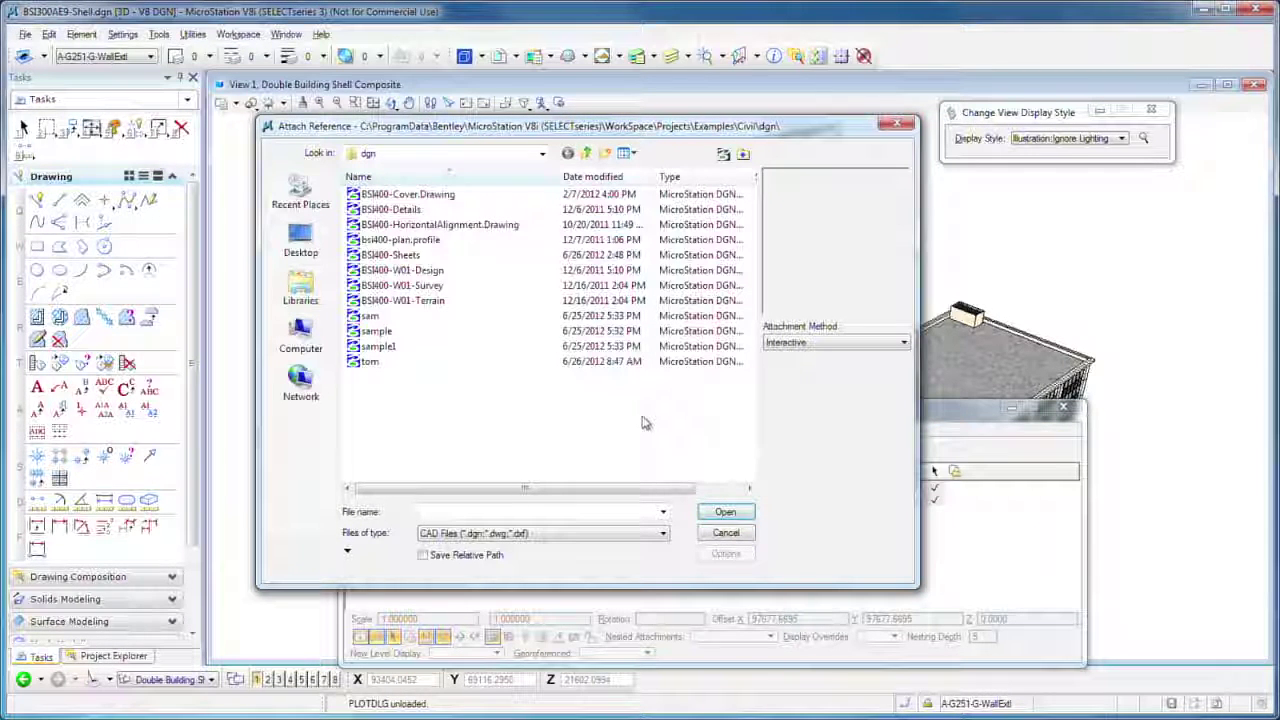
left_click(726, 533)
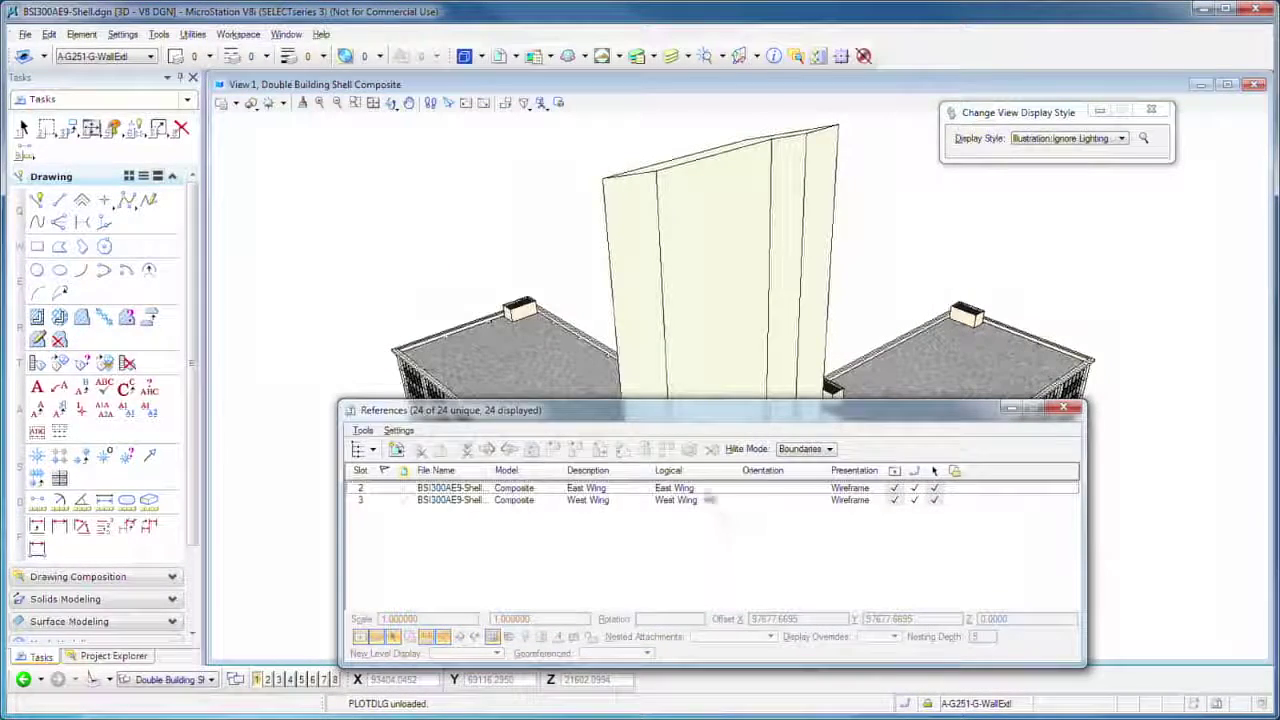
left_click(1068, 409)
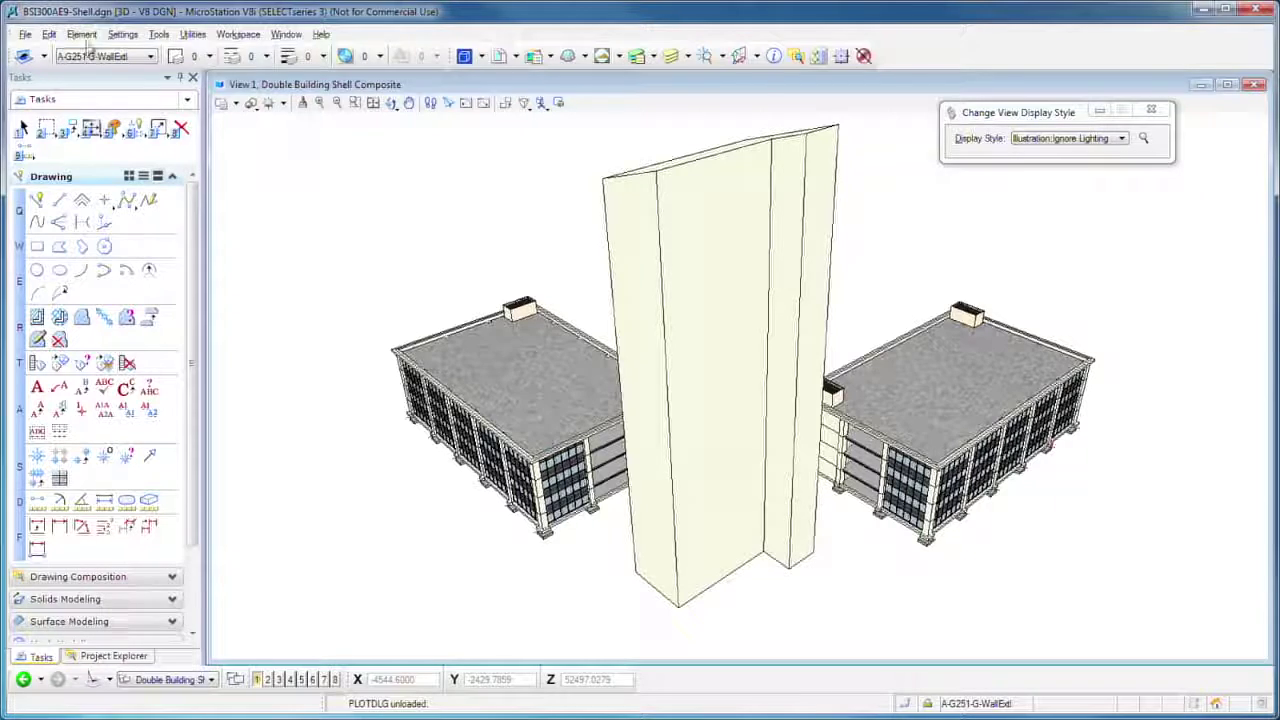
Open the Raster Manager and move its window clear of the building on the left of the tower
left_click(26, 36)
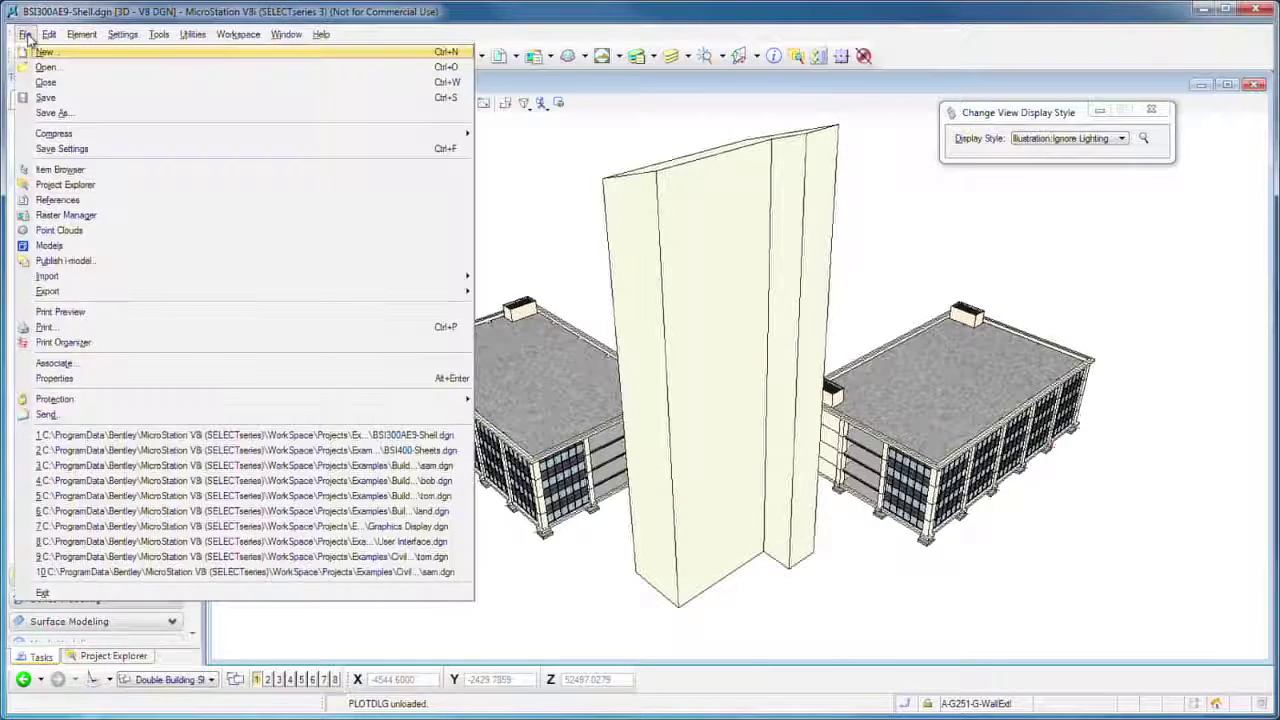
left_click(52, 216)
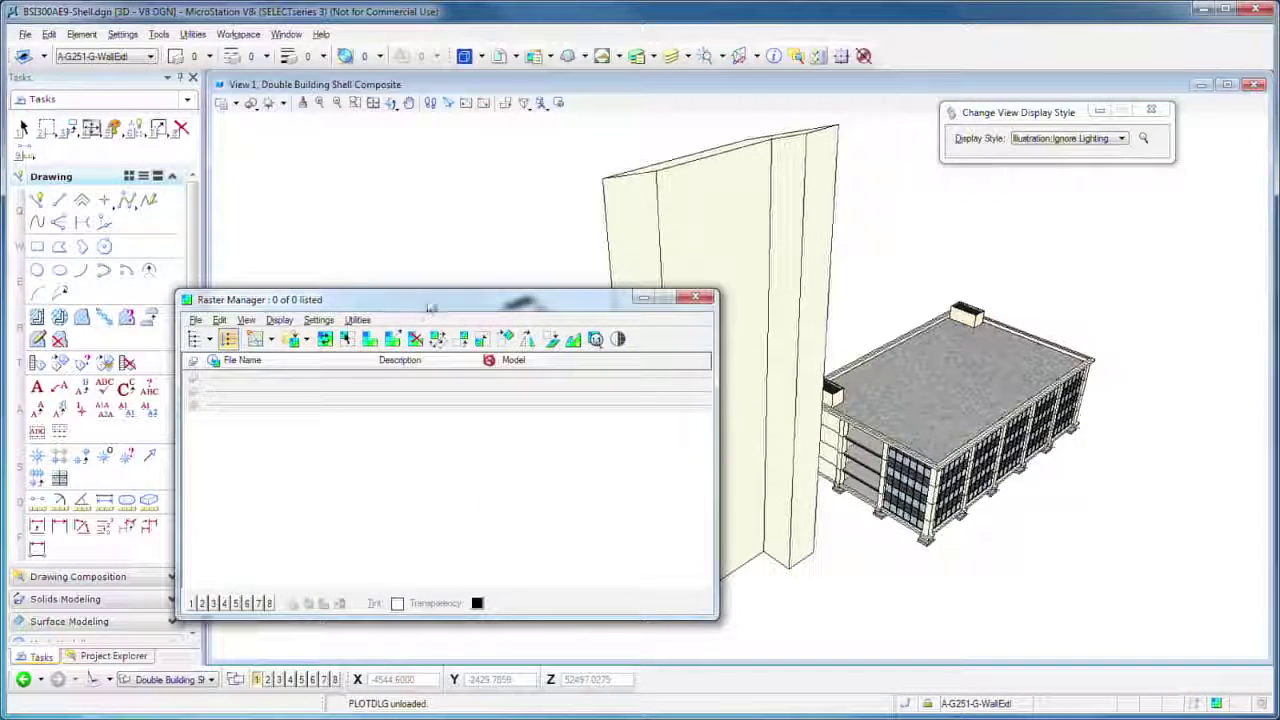
left_click_drag(430, 308, 933, 248)
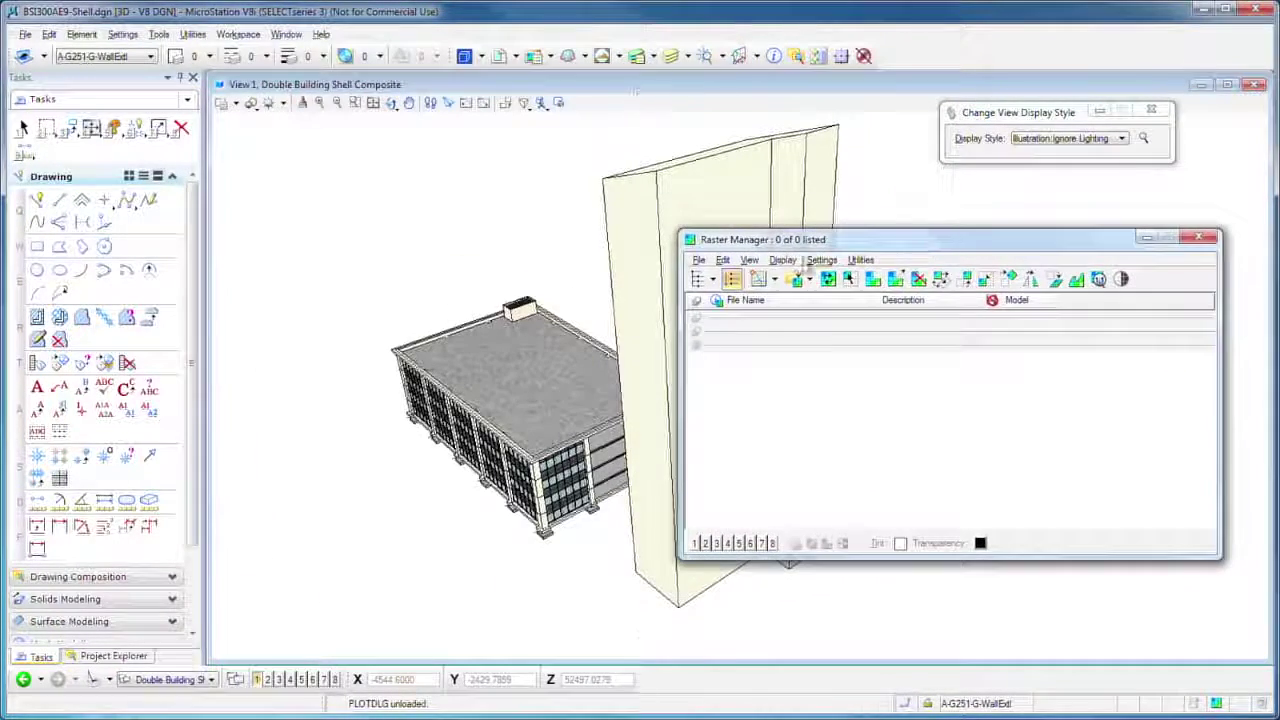
Examine the raster formats that can be attached as a raster reference, without attaching one, and close the Raster Manager
left_click(699, 260)
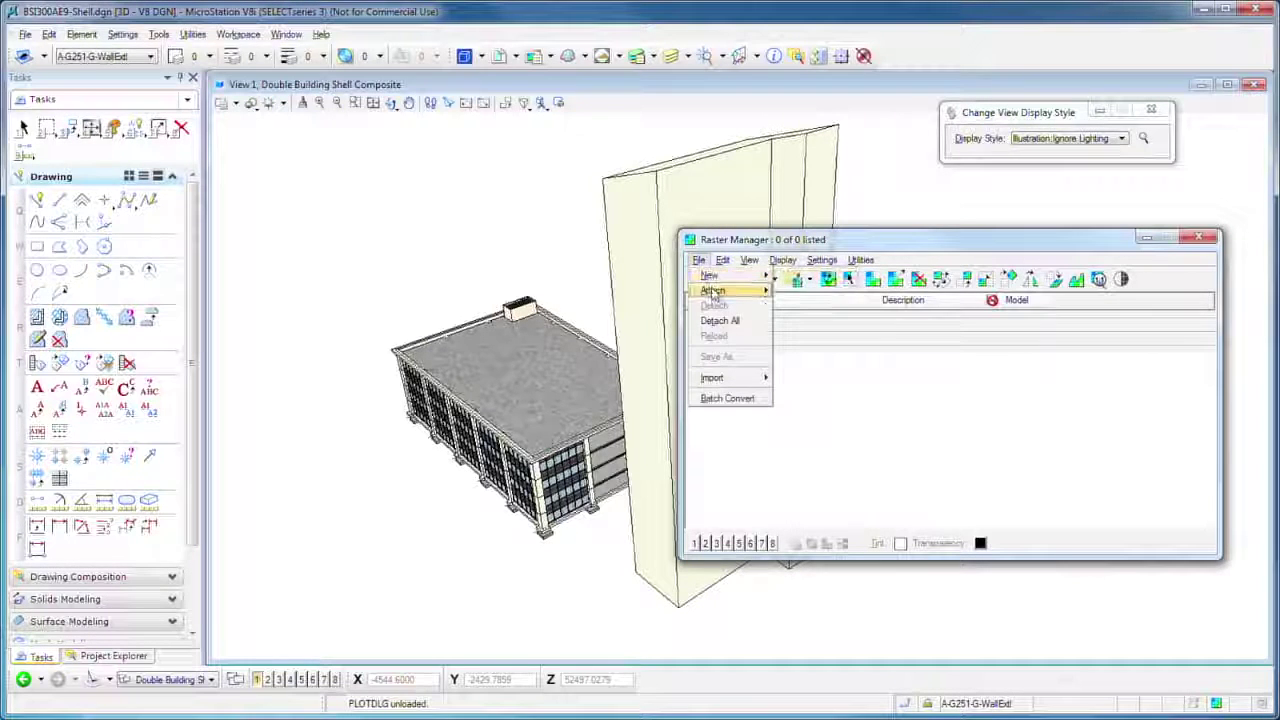
mouse_move(713, 292)
left_click(808, 291)
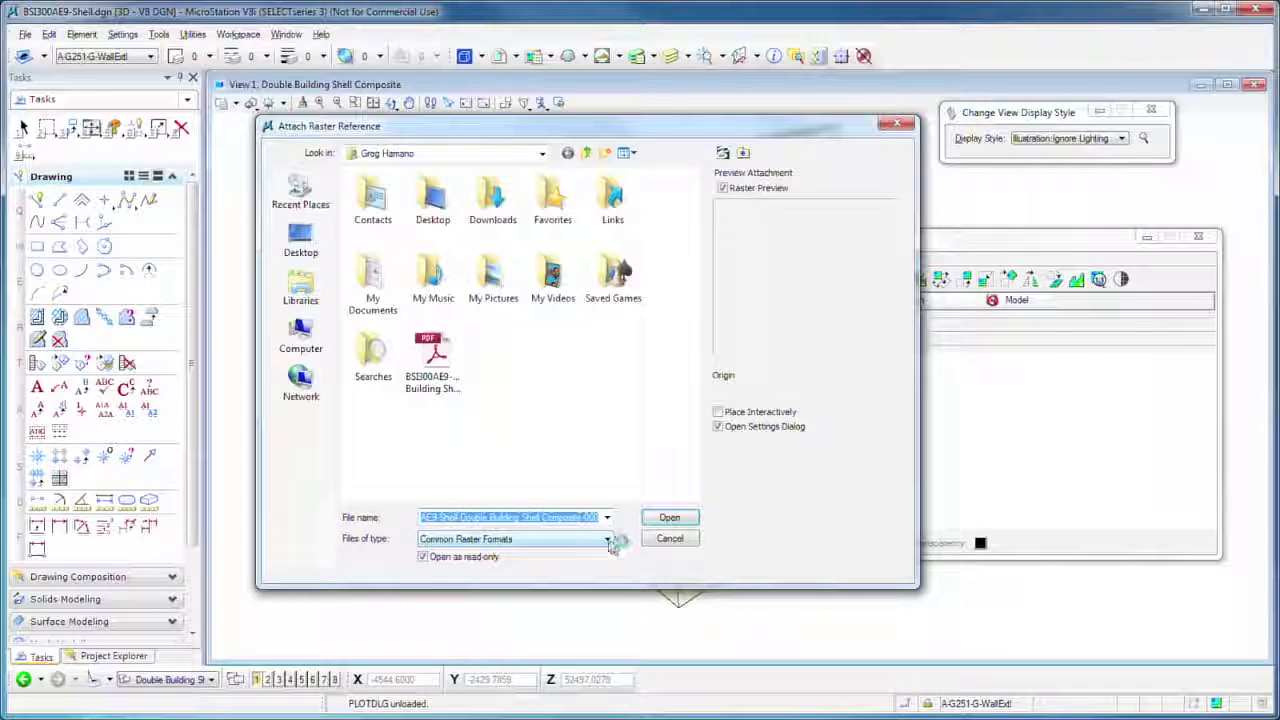
left_click(607, 540)
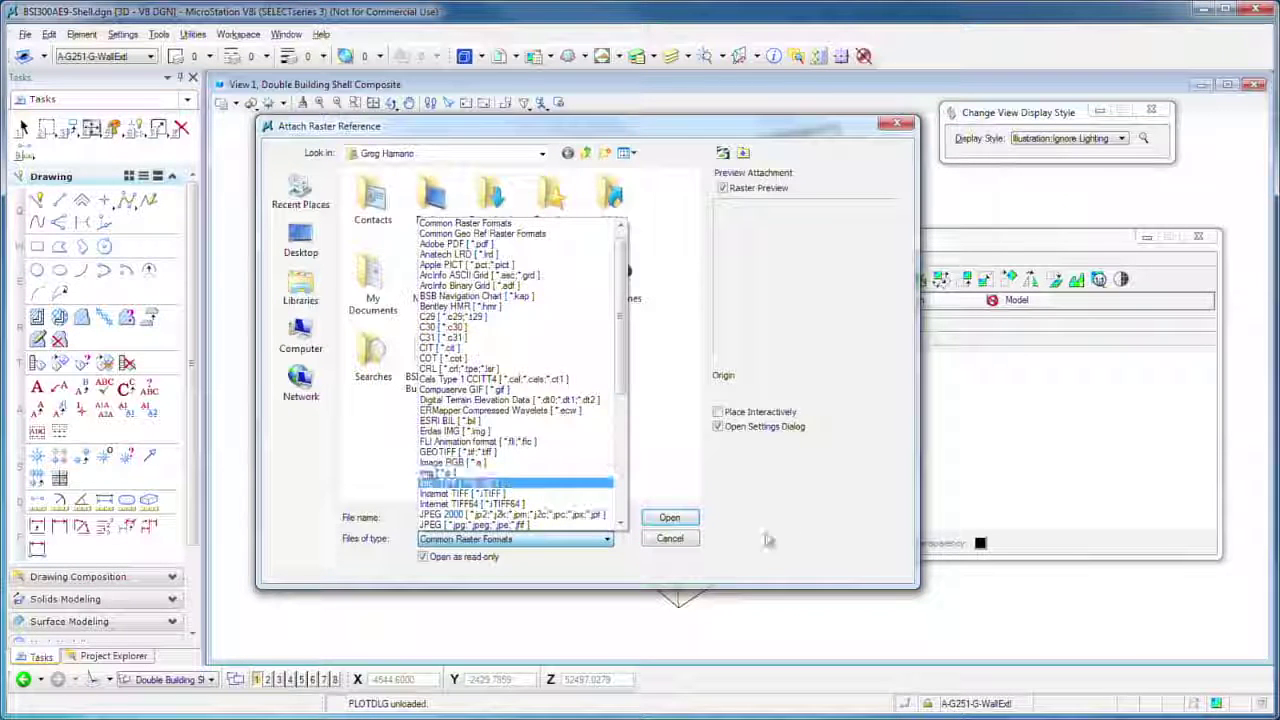
left_click(674, 540)
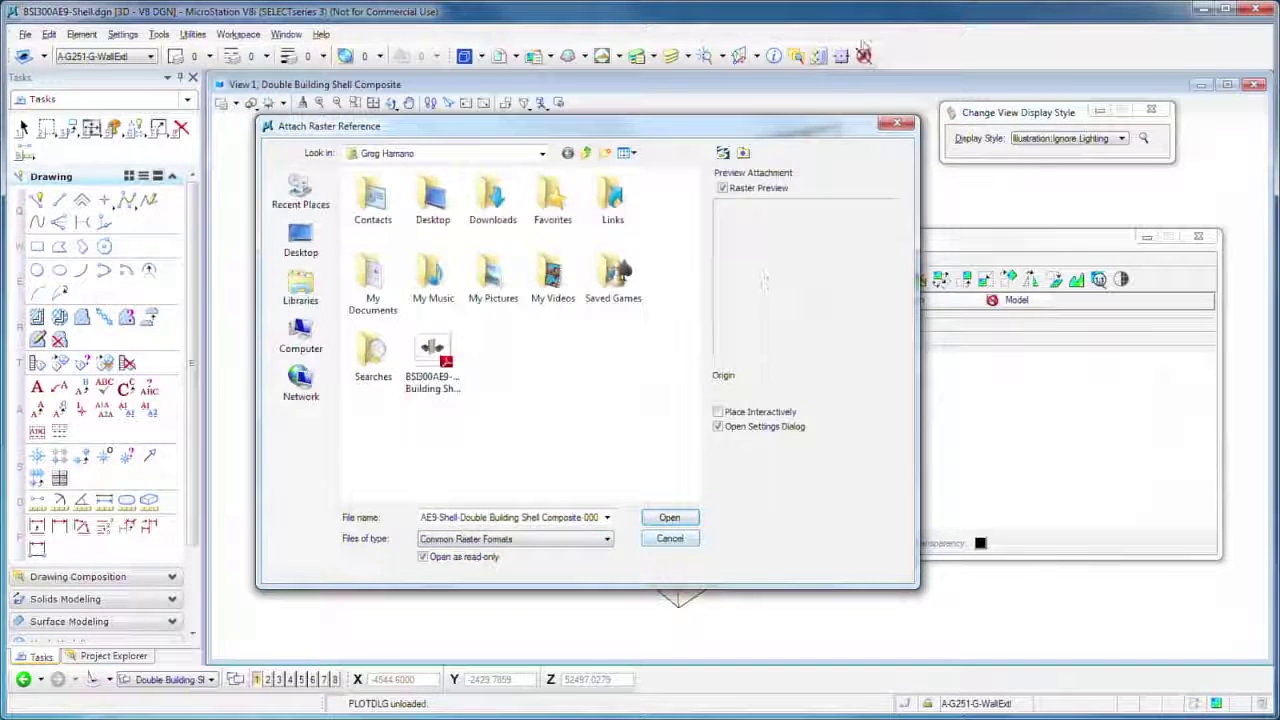
left_click(902, 124)
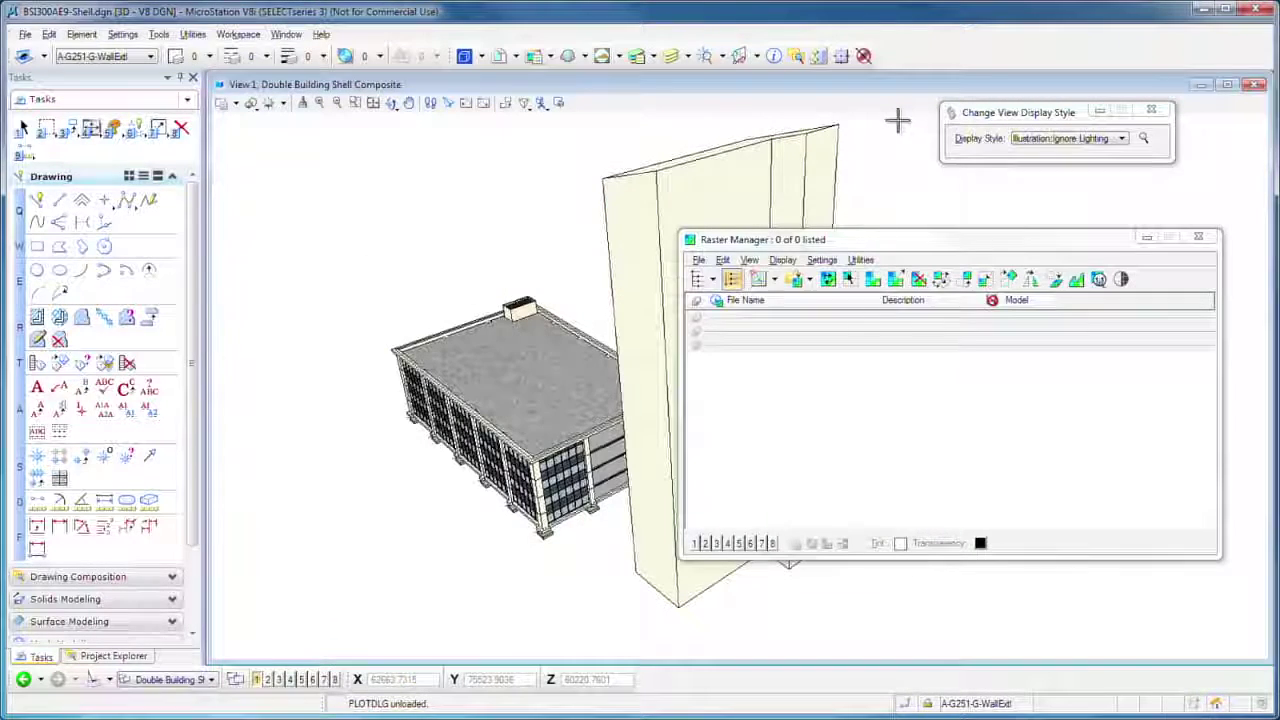
left_click(1198, 237)
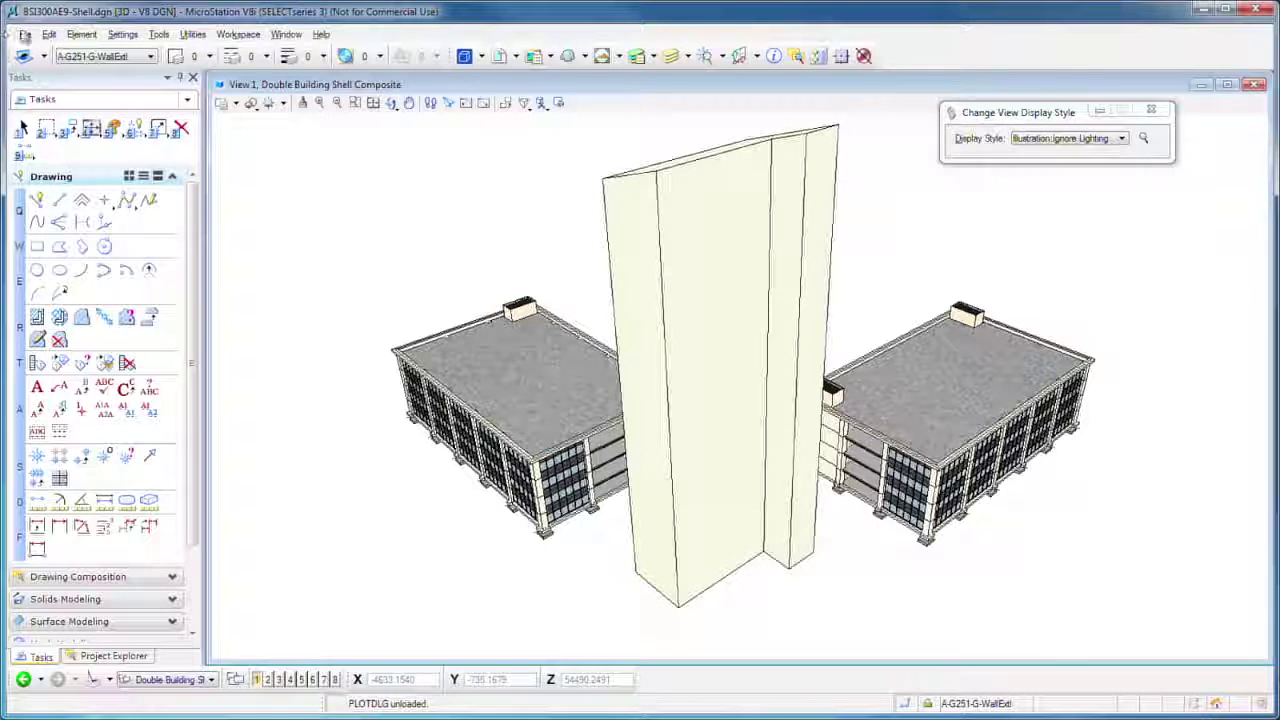
Open the Point Clouds window and move it higher over the model view
left_click(26, 35)
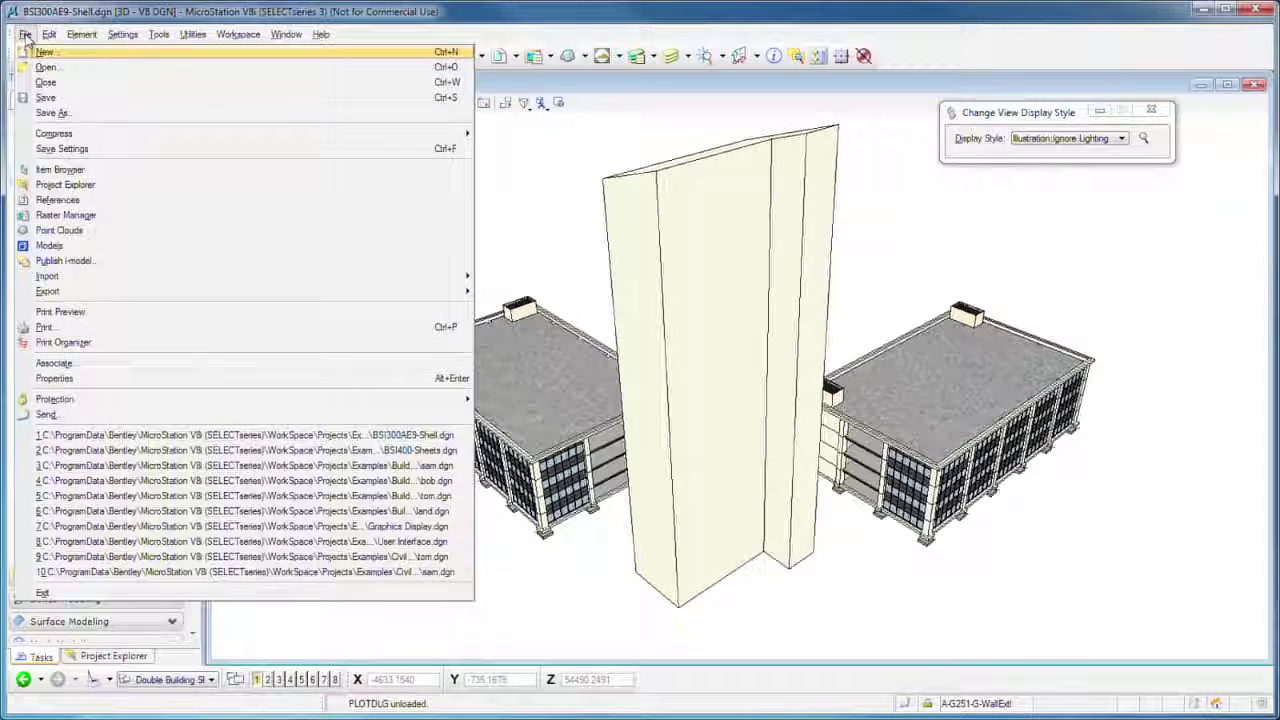
left_click(58, 230)
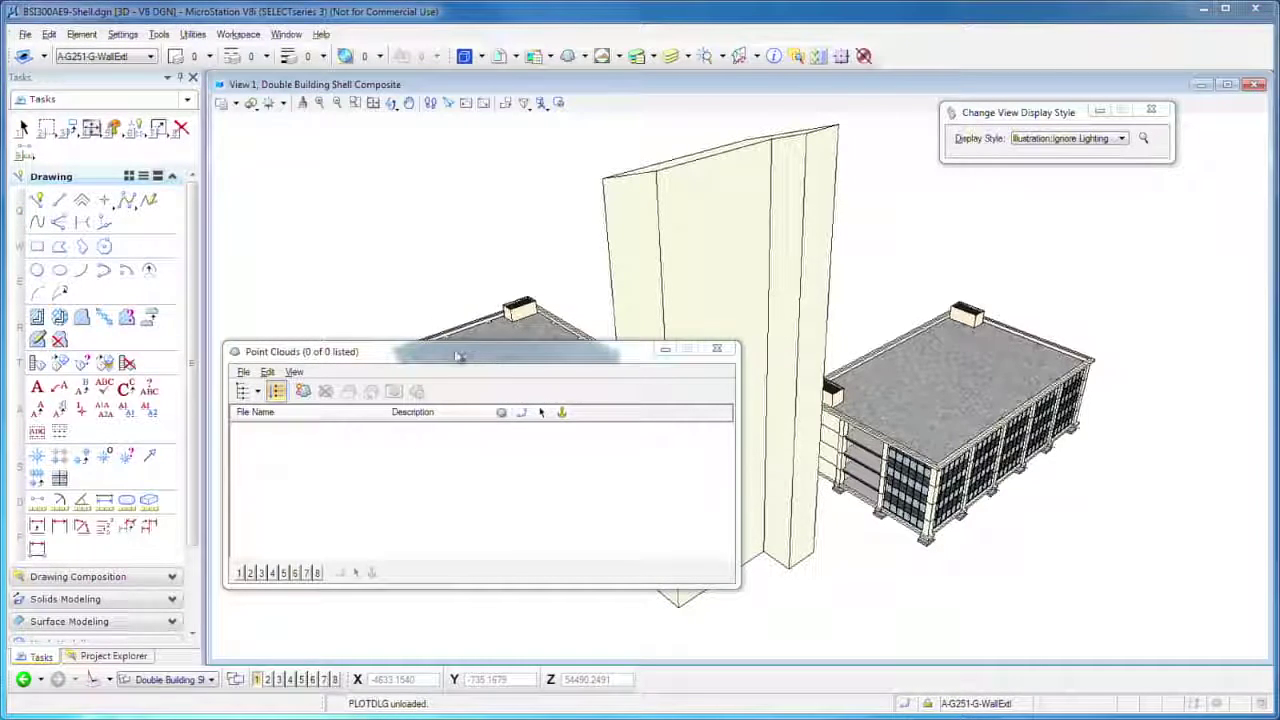
left_click_drag(455, 357, 463, 229)
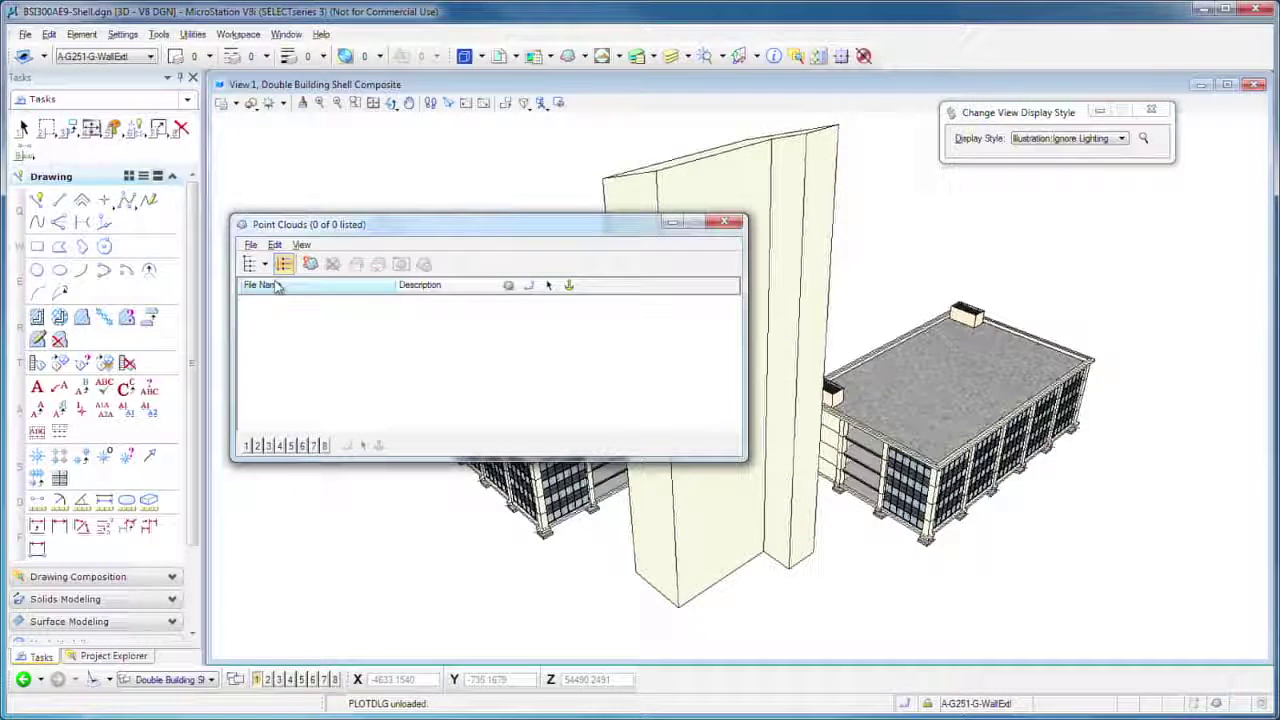
Review the supported point cloud file types and attach building.pod in the Pointools POD format
left_click(252, 246)
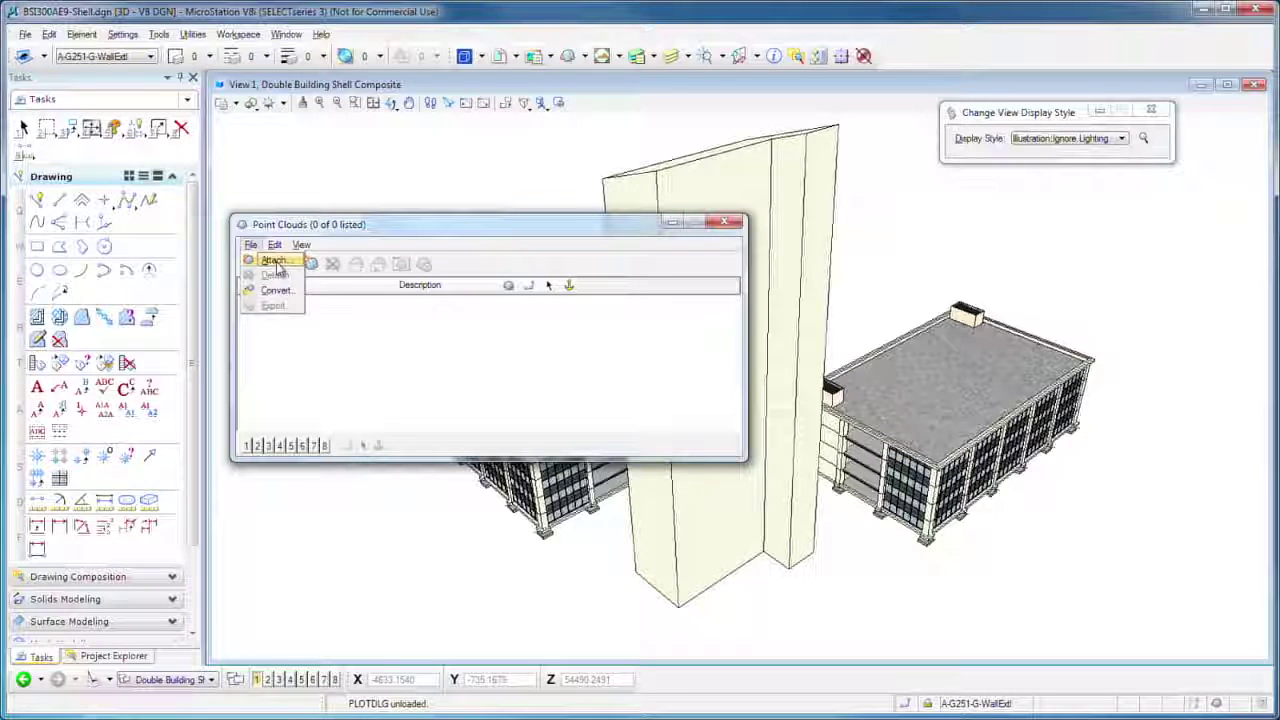
left_click(273, 261)
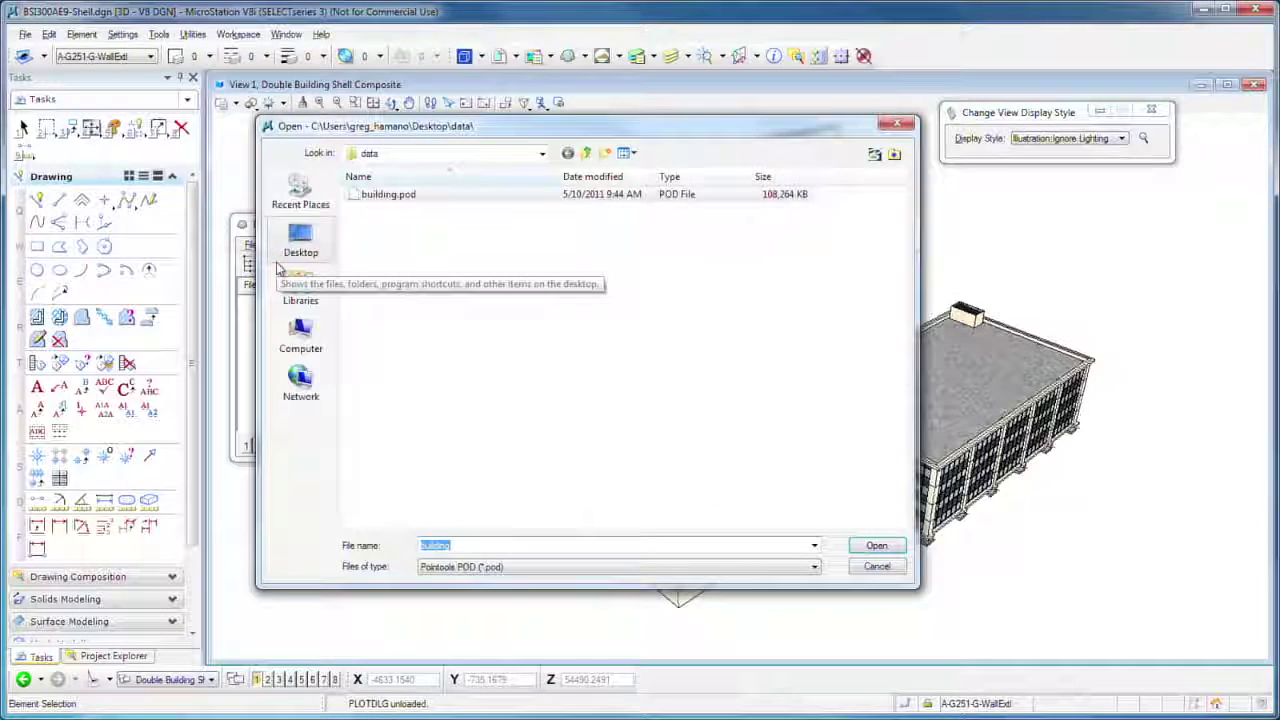
left_click(400, 196)
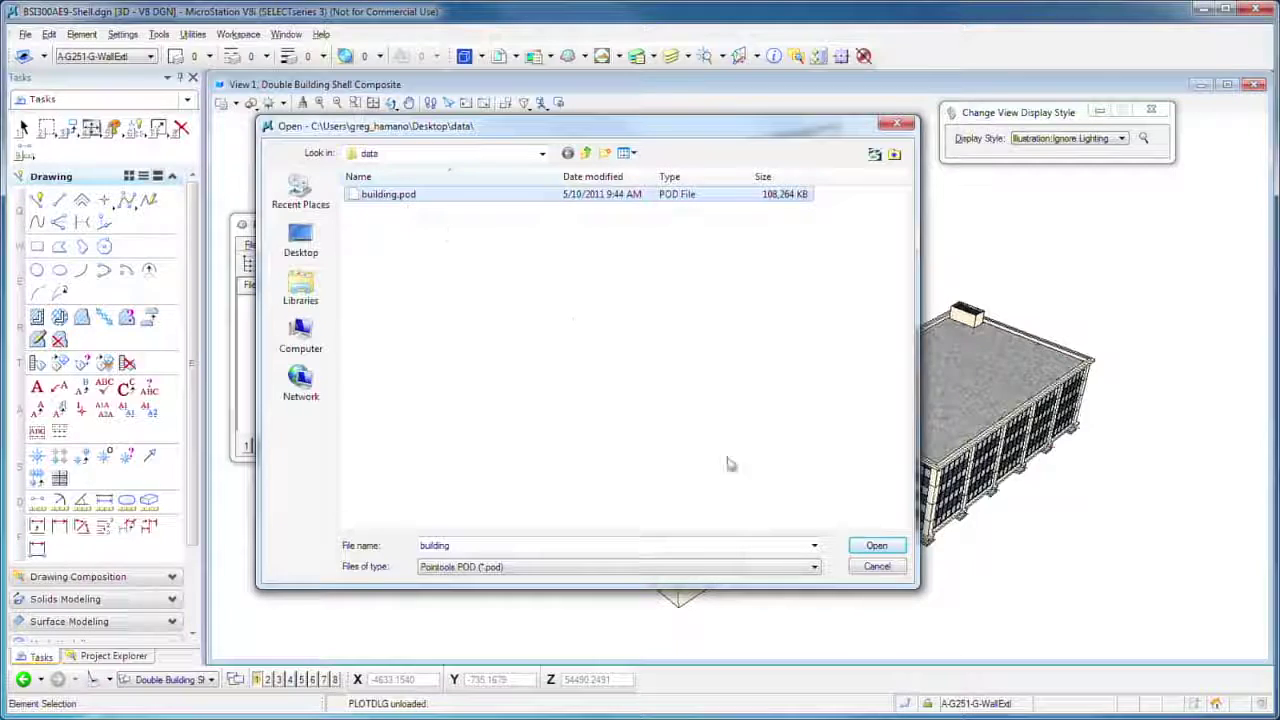
left_click(814, 567)
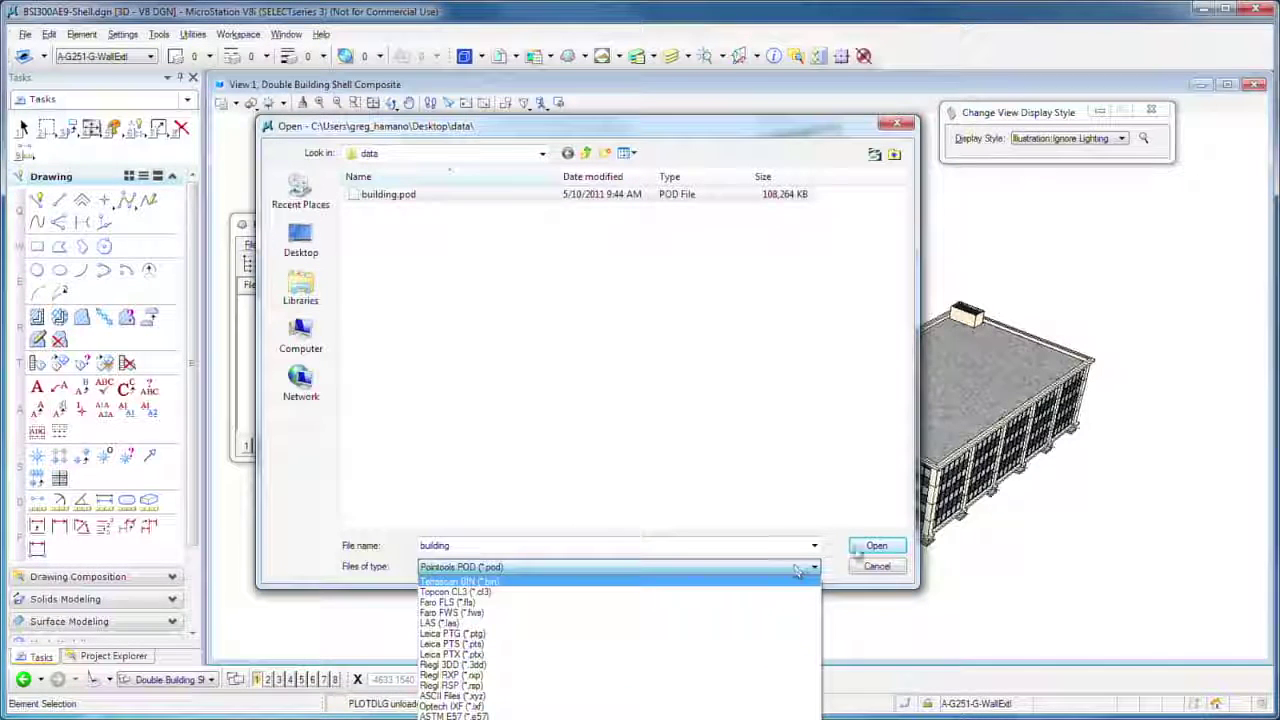
left_click(826, 514)
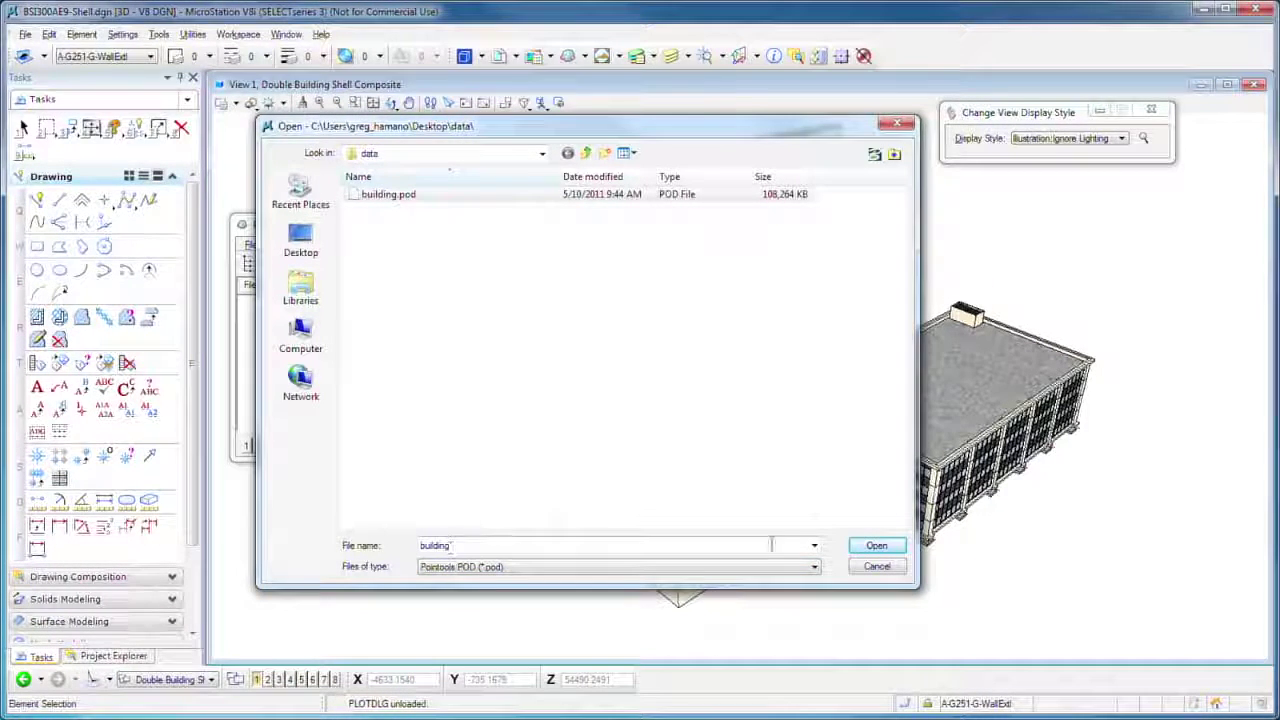
left_click(876, 548)
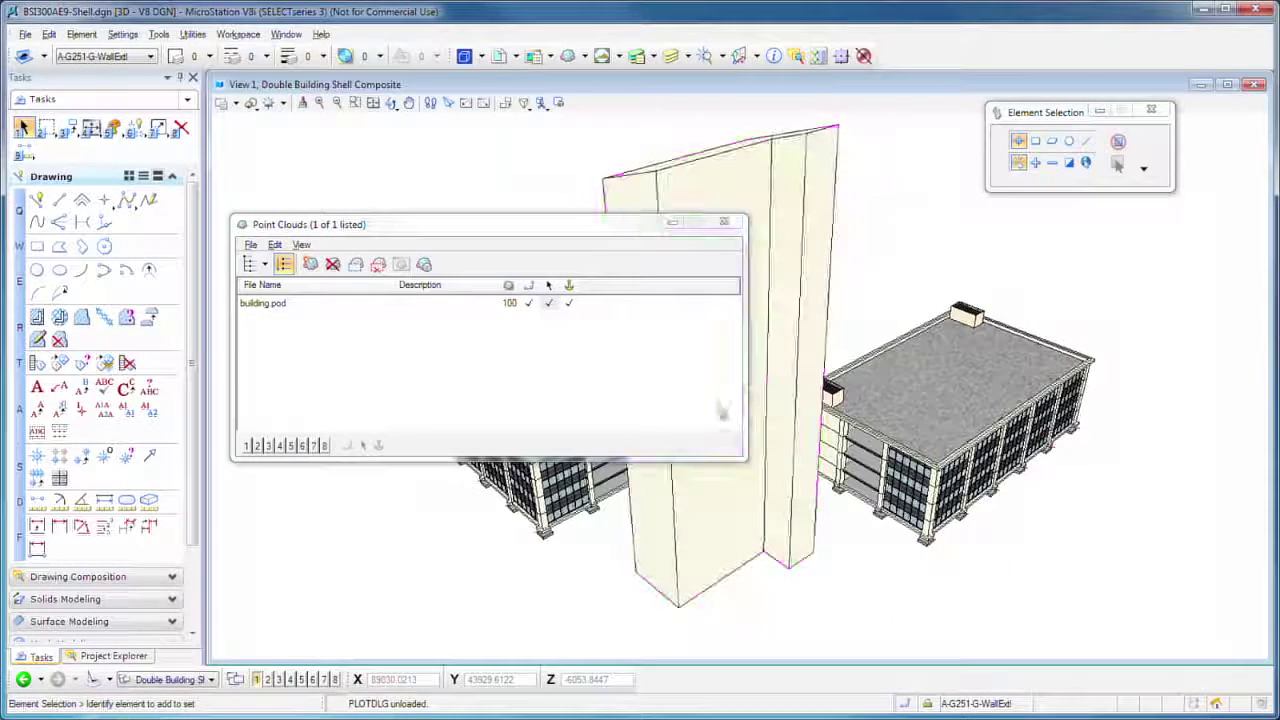
Release the anchor on the building.pod point cloud and, with the Point Clouds window minimized, fit the view to all files
left_click(571, 305)
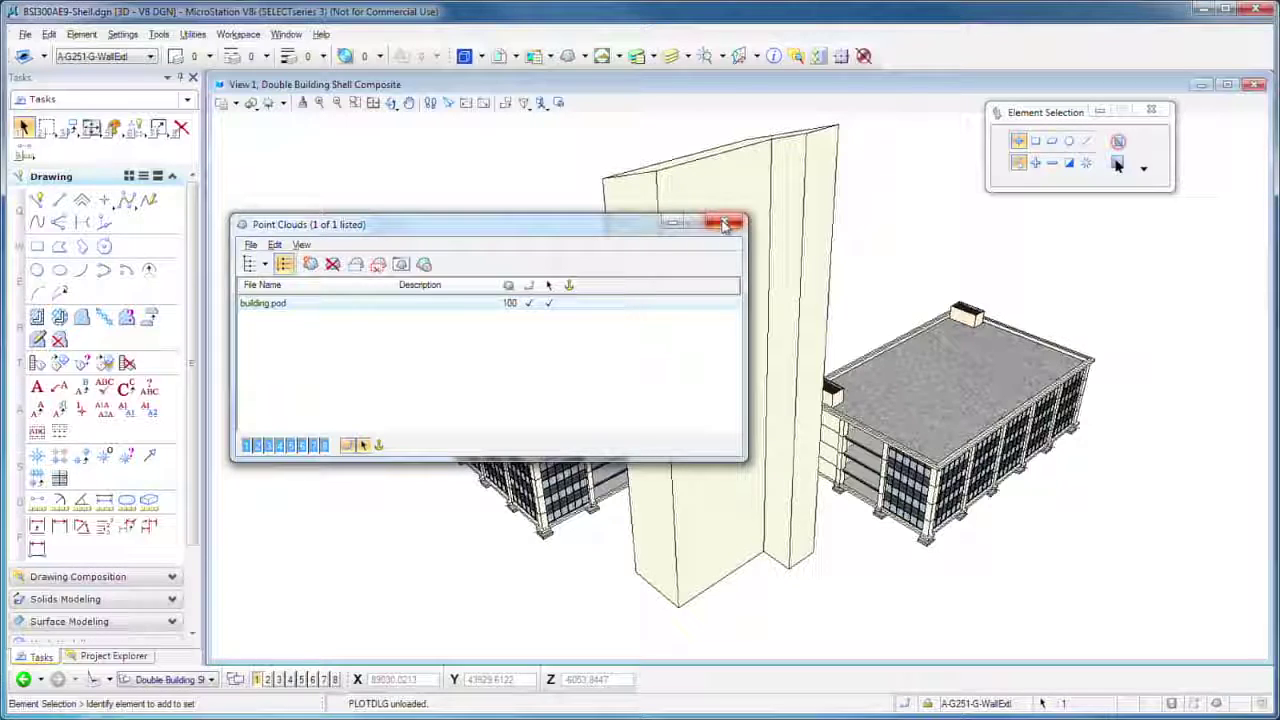
left_click(672, 226)
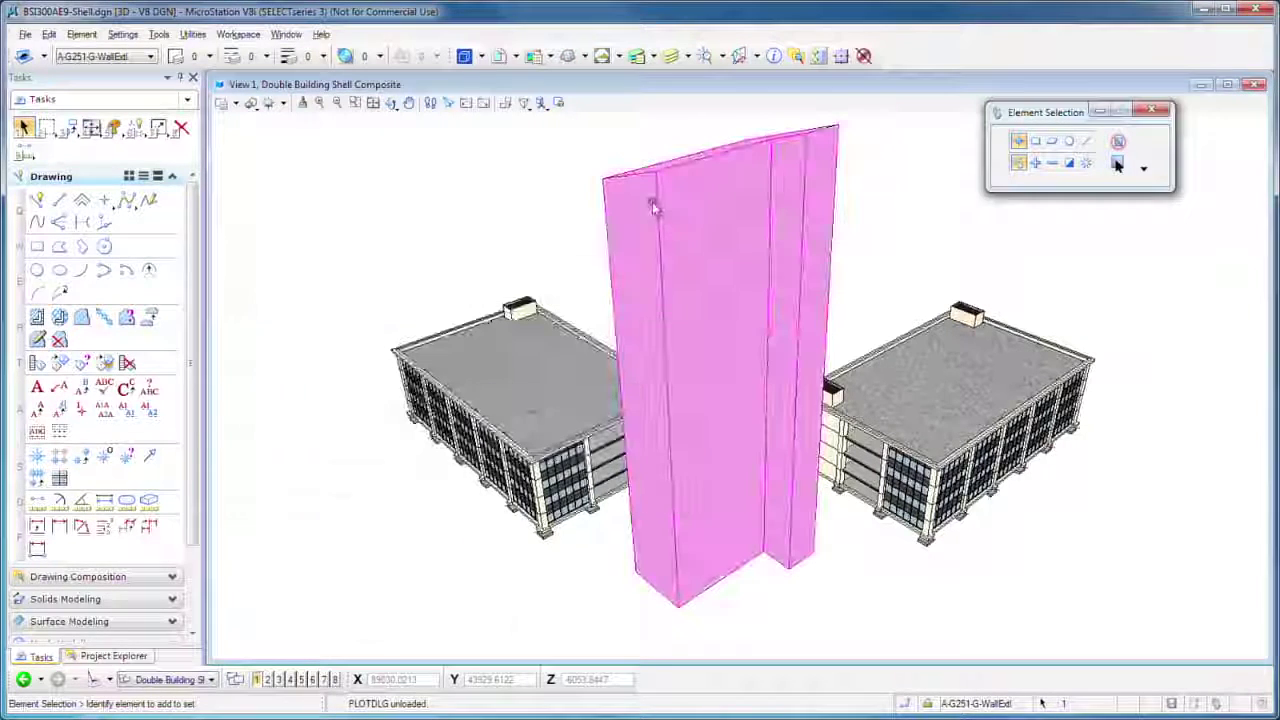
left_click(371, 105)
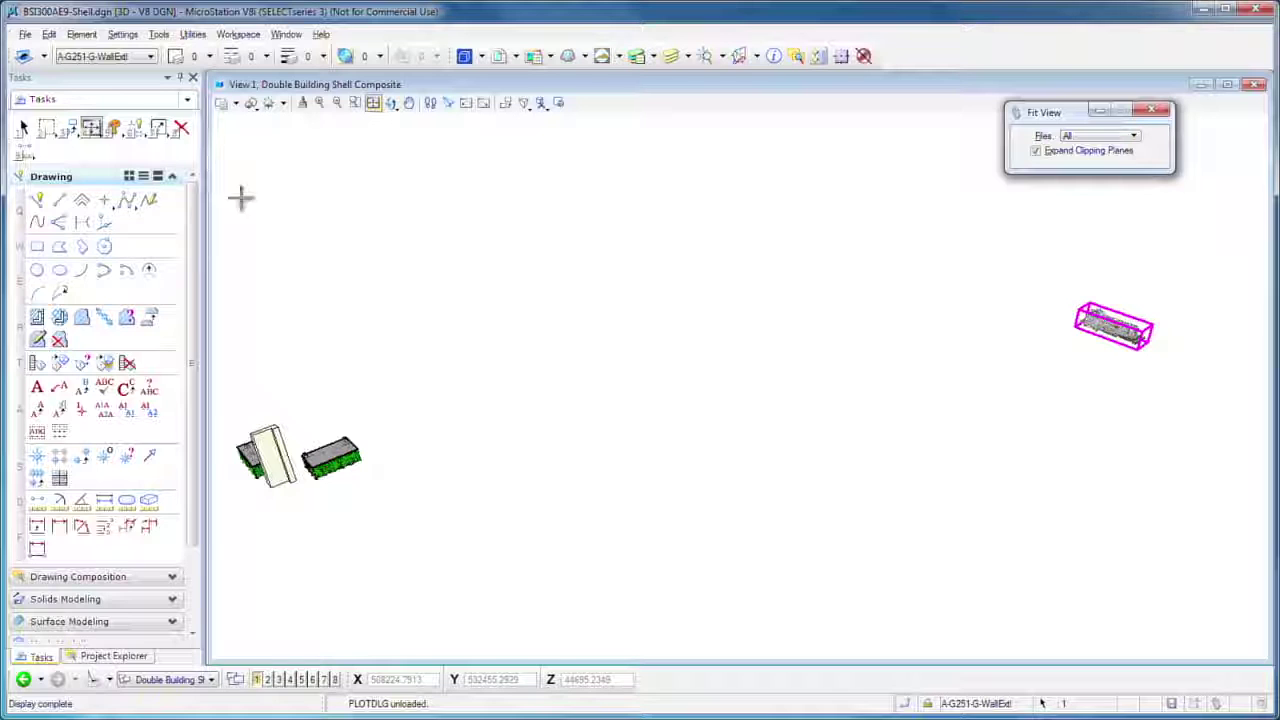
Move the selected point cloud from its distant location to beside the tower and wing buildings, and fit the view to all files
left_click(72, 134)
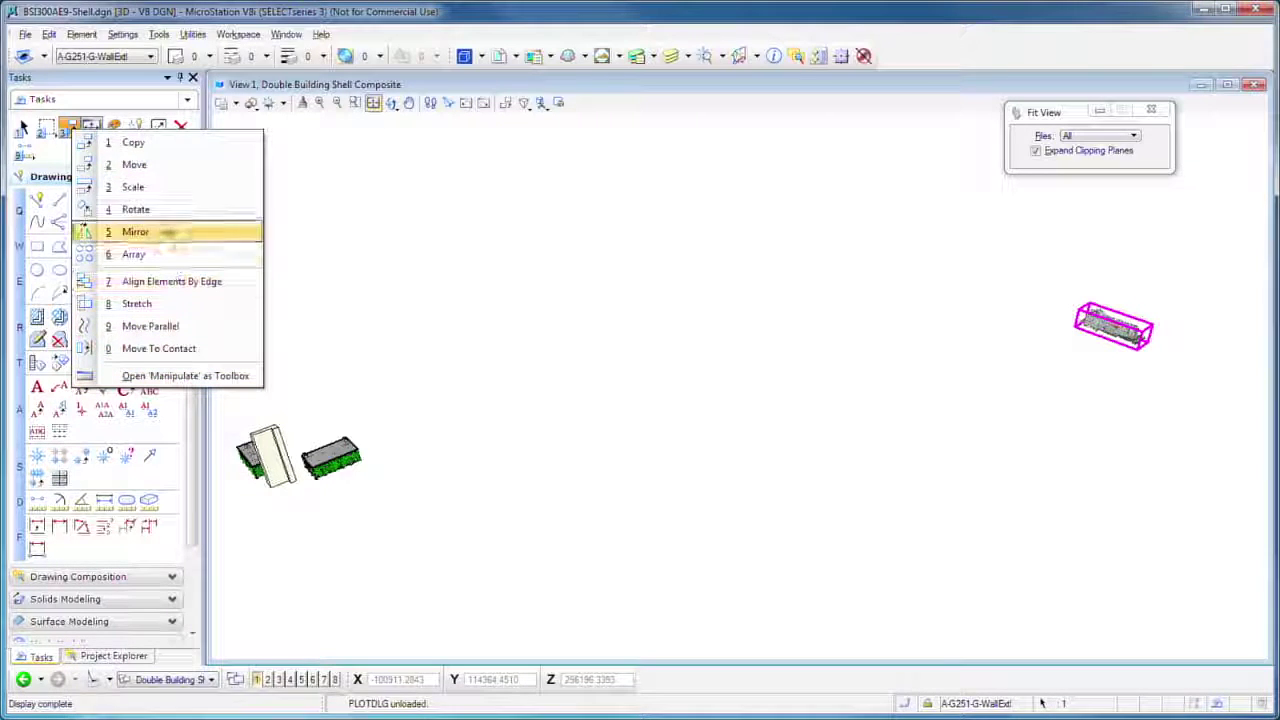
left_click(140, 164)
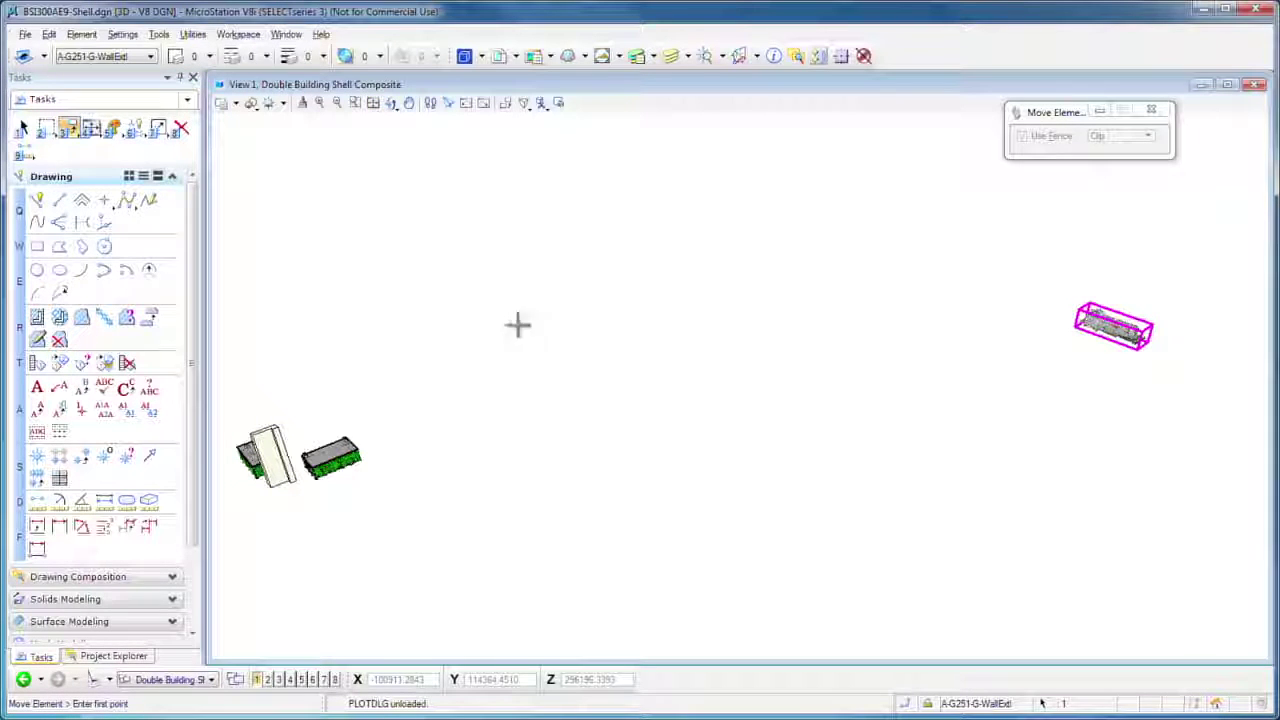
left_click(1110, 324)
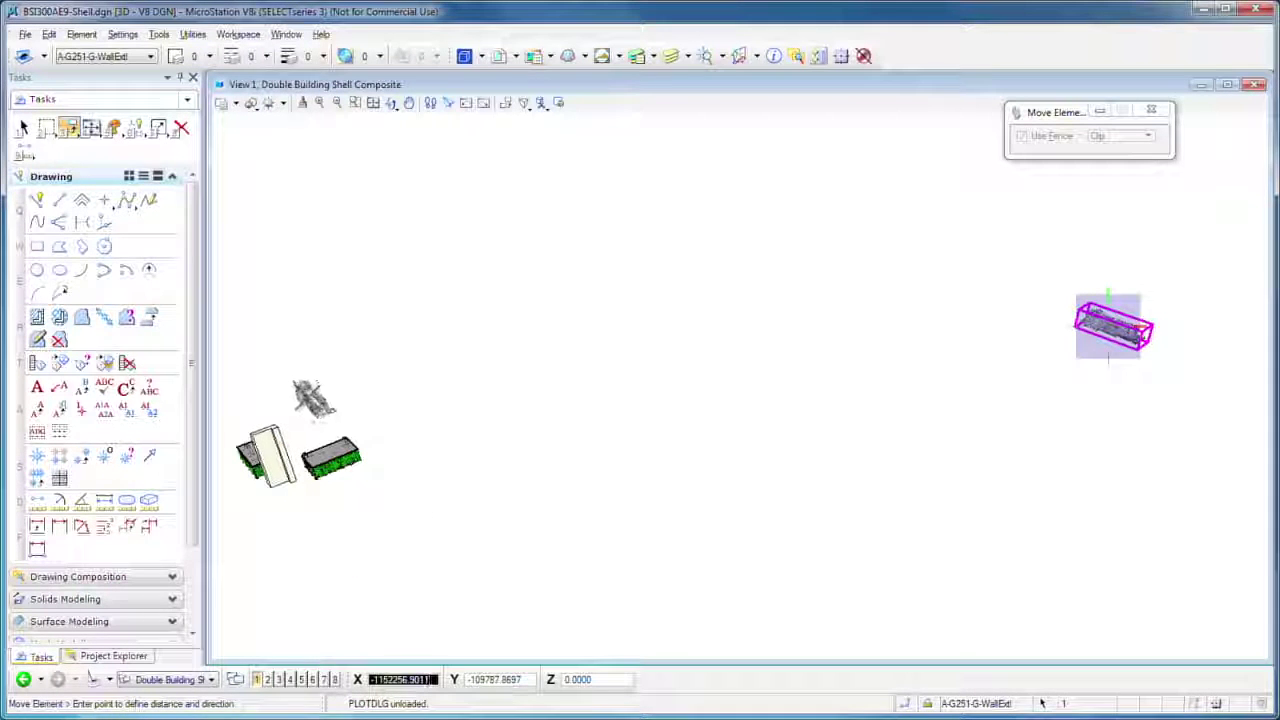
left_click(300, 412)
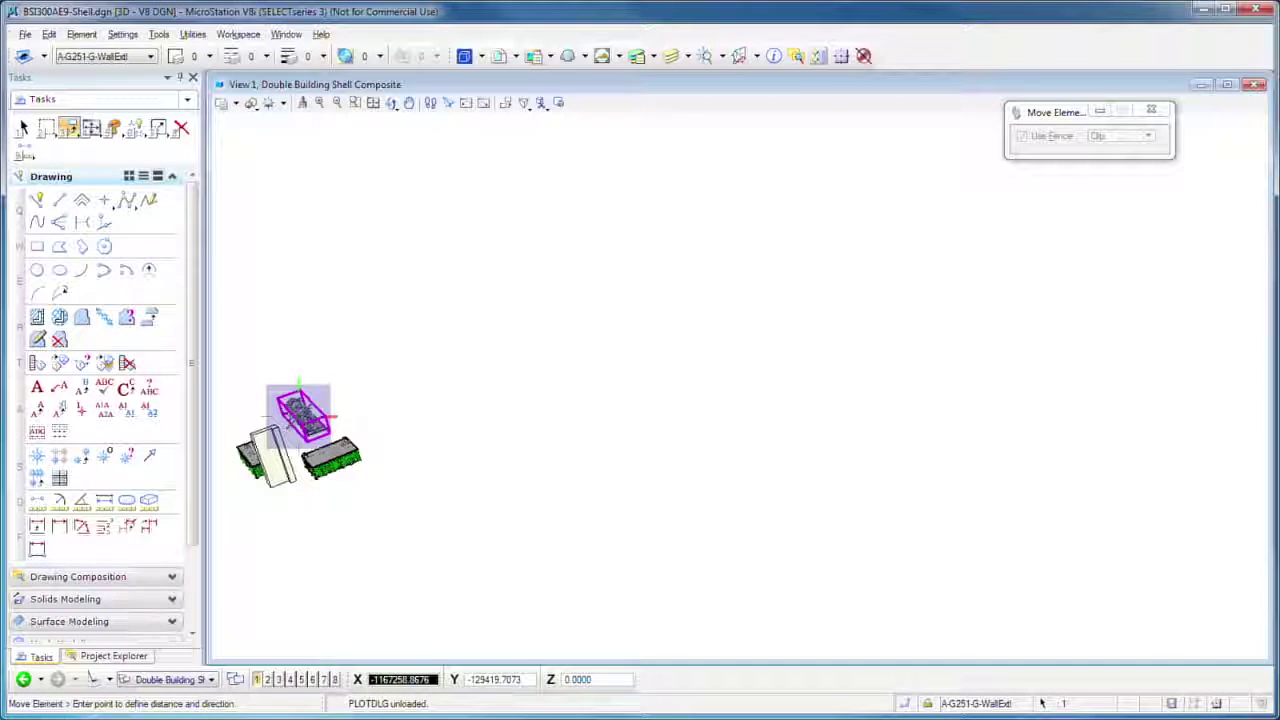
right_click(714, 437)
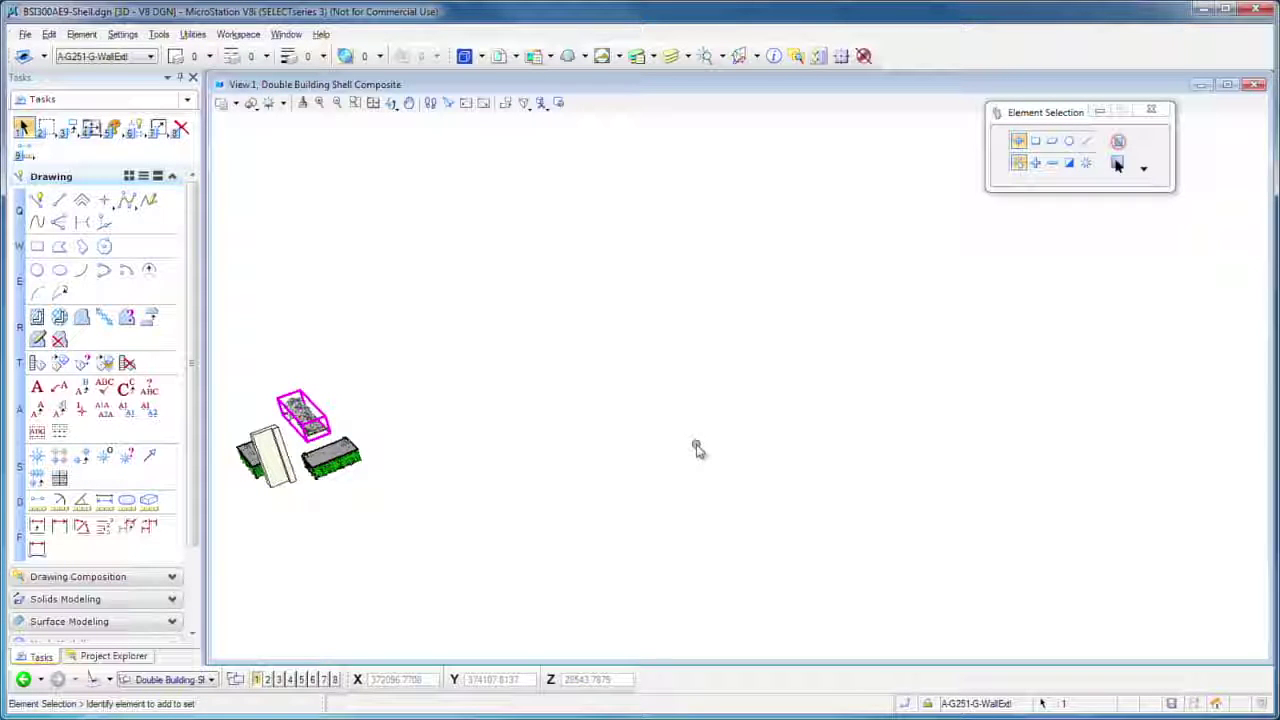
left_click(374, 105)
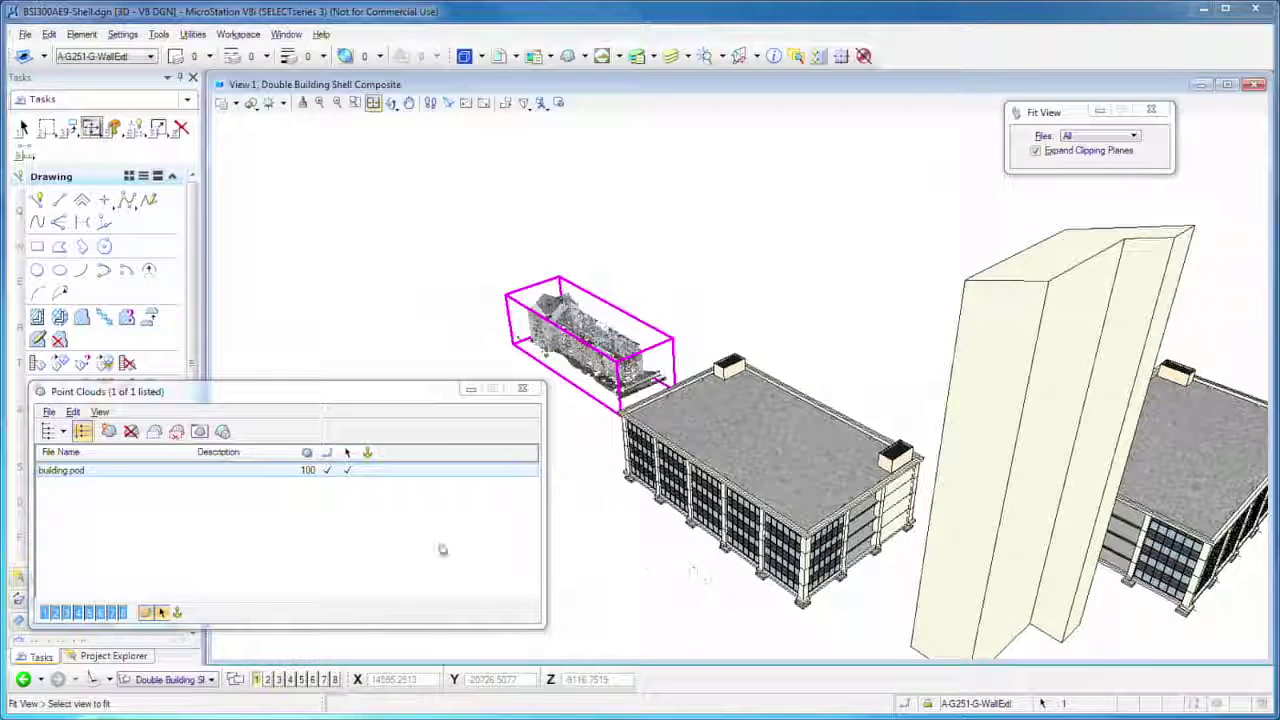
Deselect the point cloud, move the Point Clouds window clear of it, and examine the scanned building's facade and surroundings up close
left_click(356, 543)
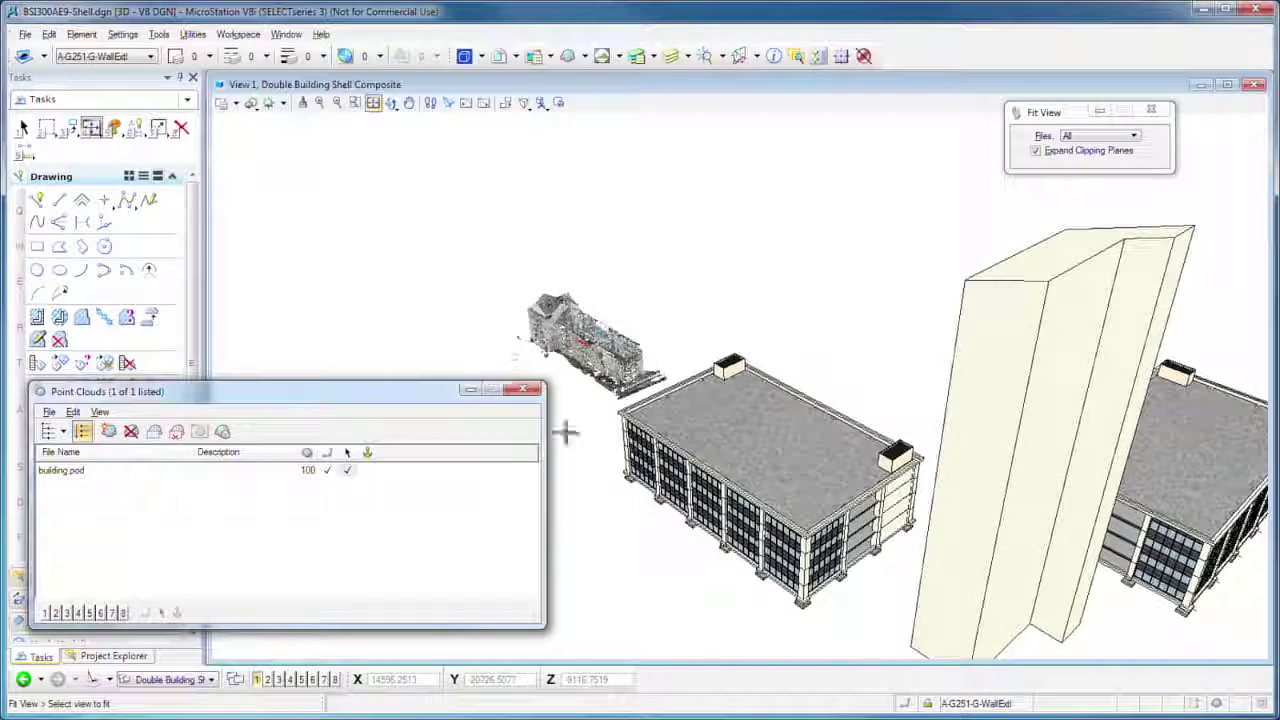
left_click_drag(384, 392, 341, 457)
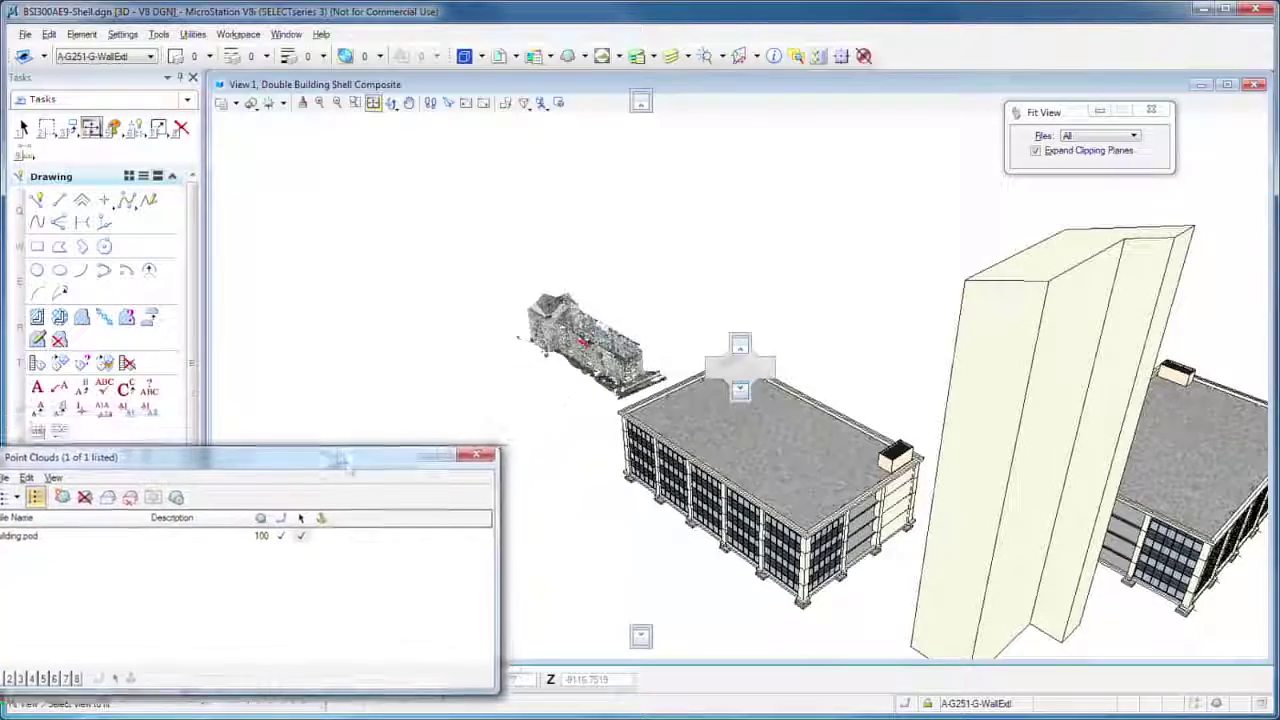
scroll(590, 350, "up", 10)
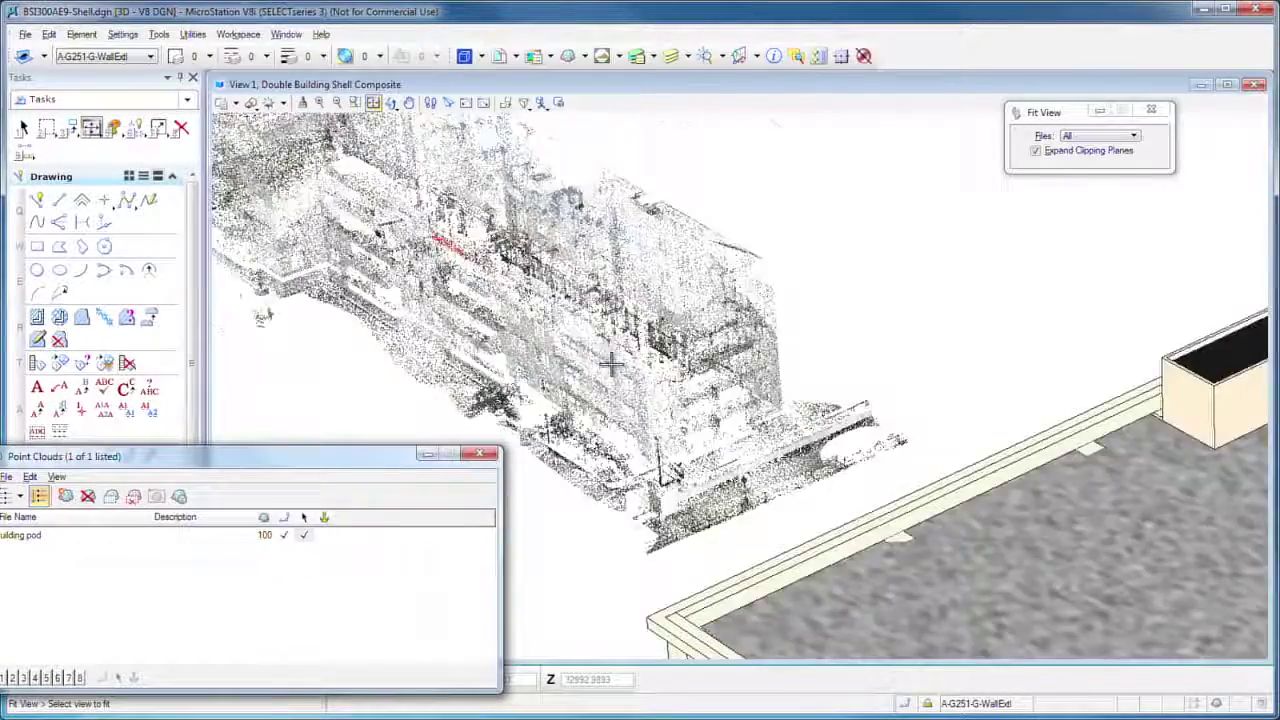
scroll(678, 338, "down", 5)
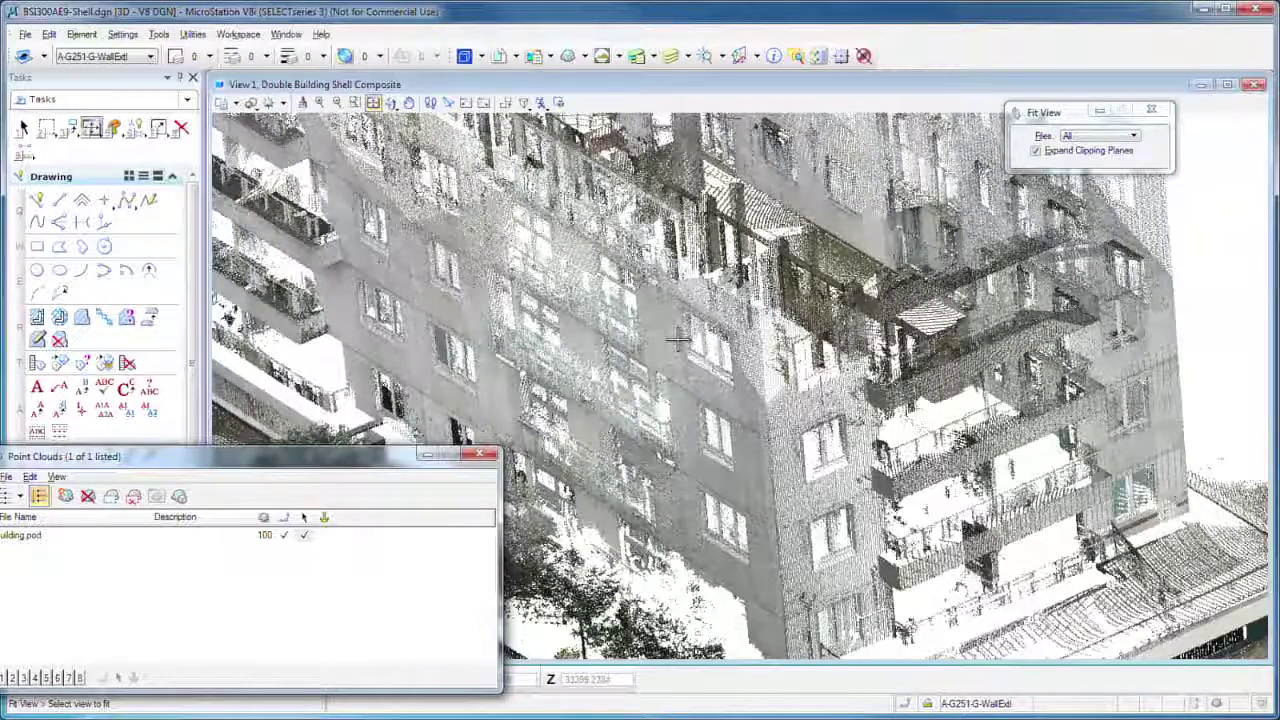
scroll(678, 338, "down", 3)
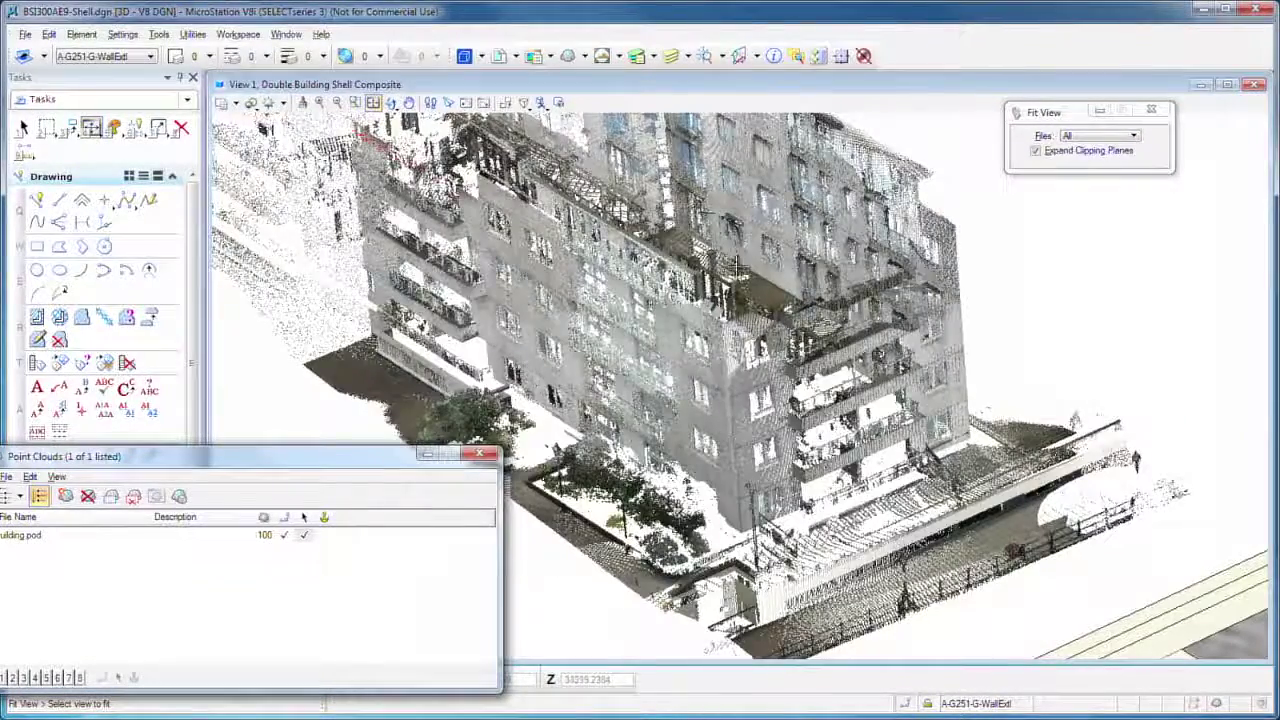
scroll(734, 270, "down", 2)
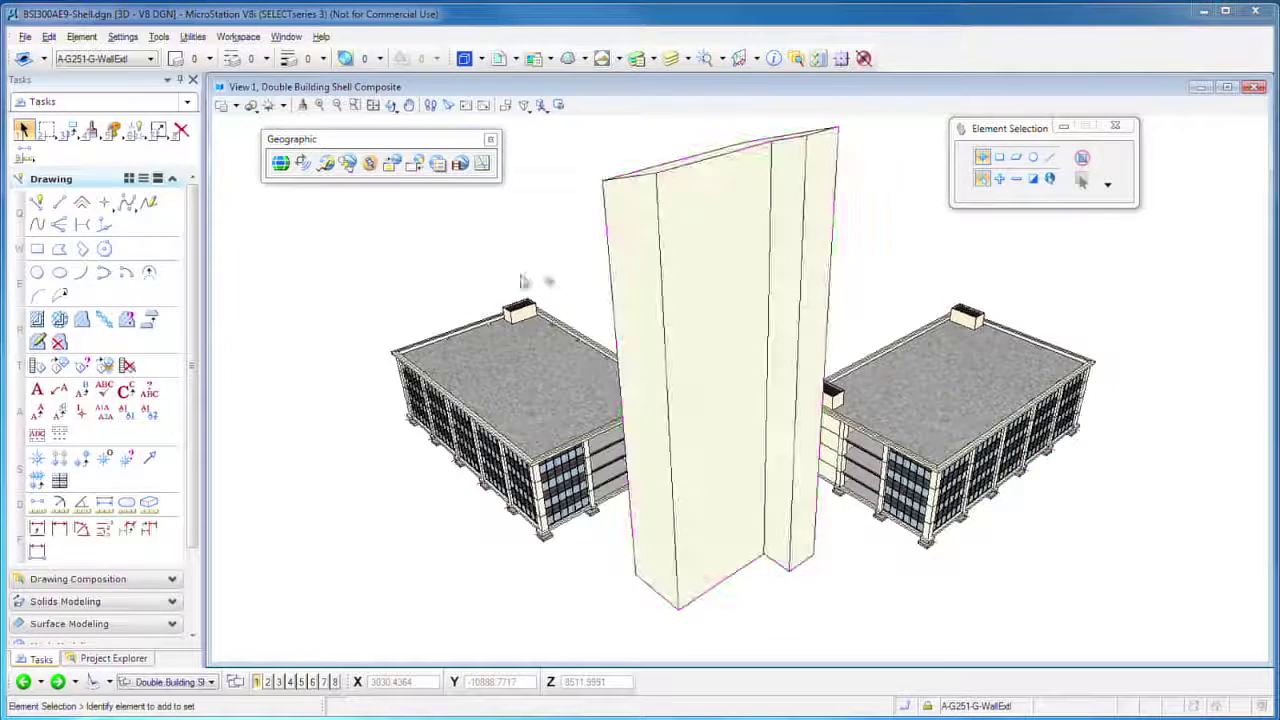
Open the recent file tom.dgn from the Building examples and maximize its isometric view
left_click(25, 37)
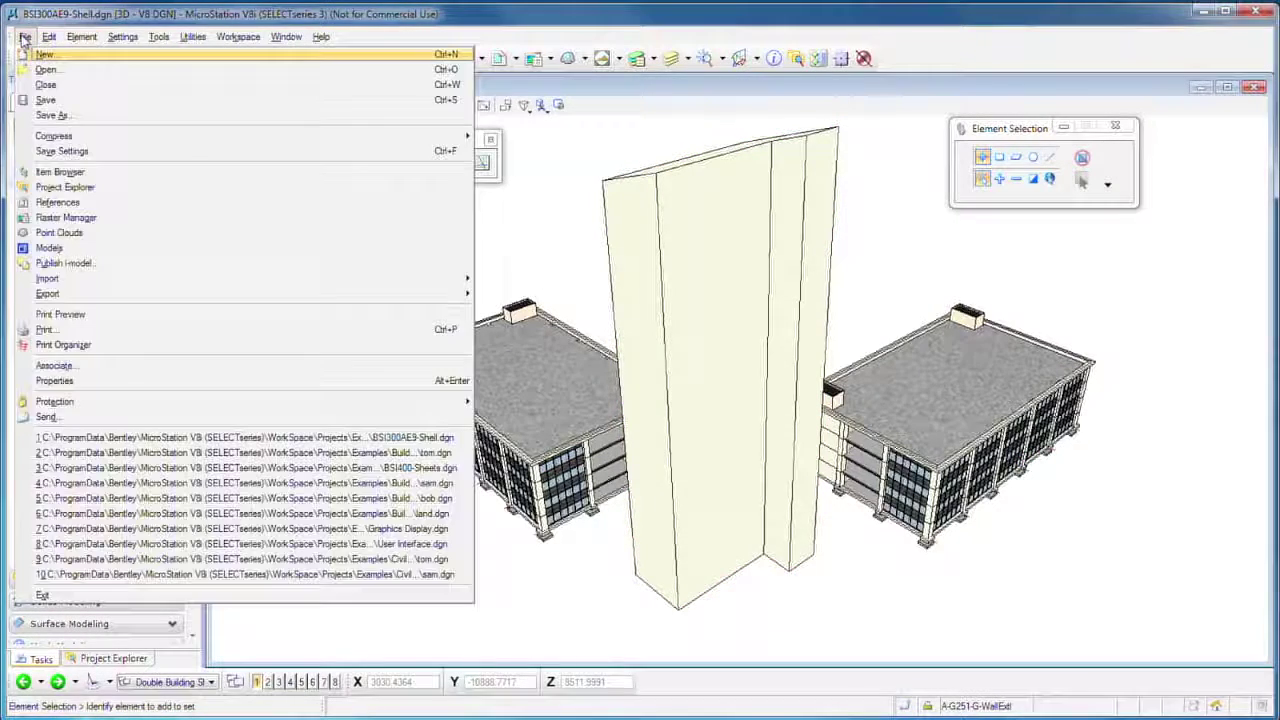
left_click(224, 455)
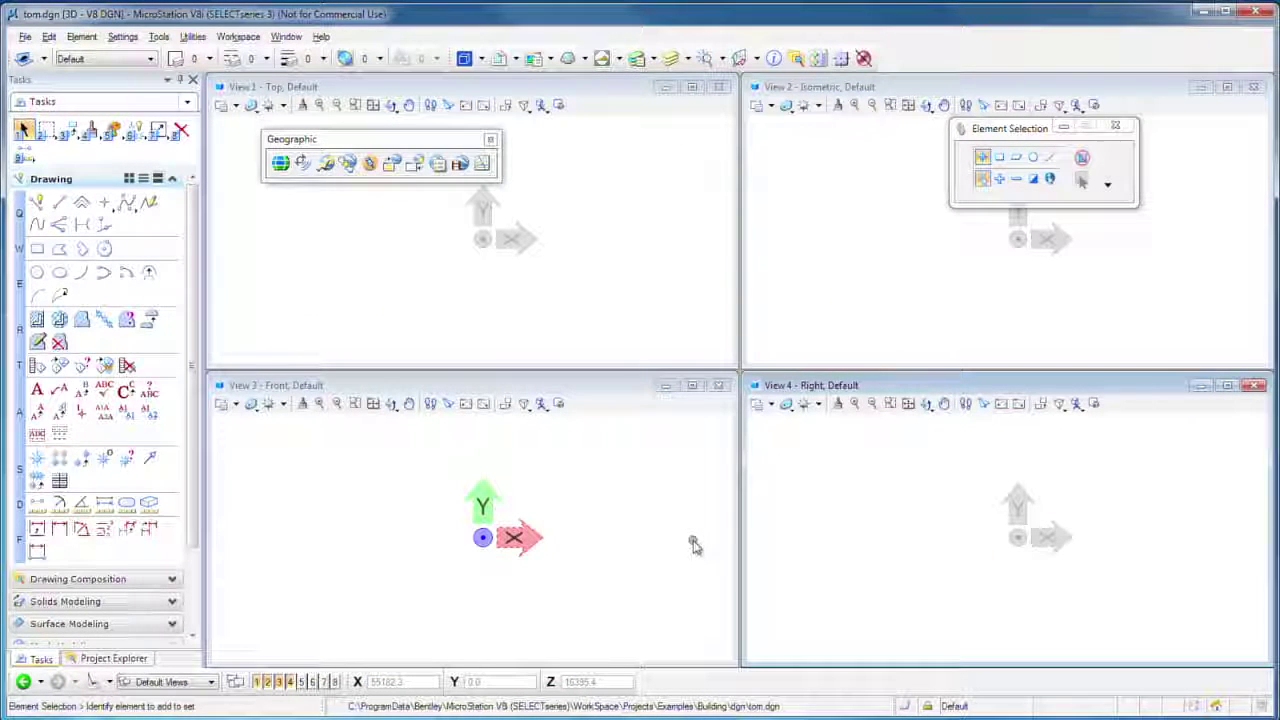
double_click(932, 89)
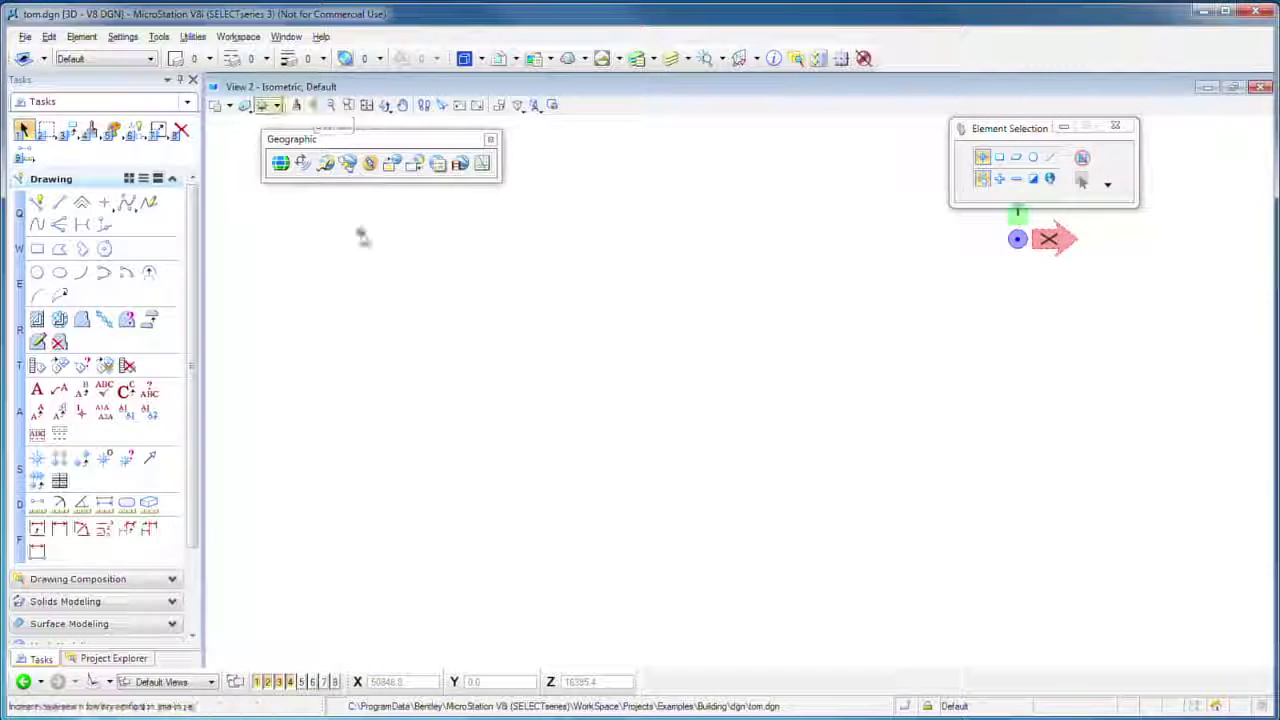
Import the MesaPark surface from the mesapark LandXML file as a terrain model with no element template, and fit the view to it
left_click(27, 37)
mouse_move(85, 408)
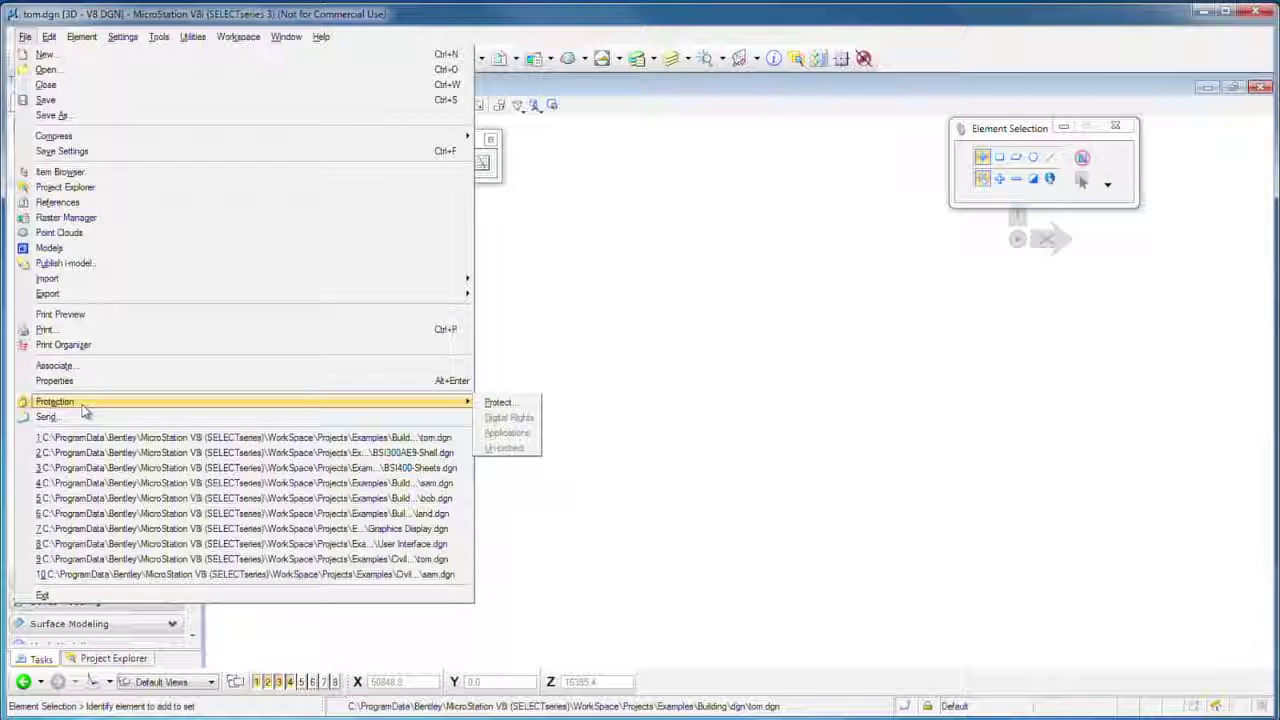
mouse_move(473, 292)
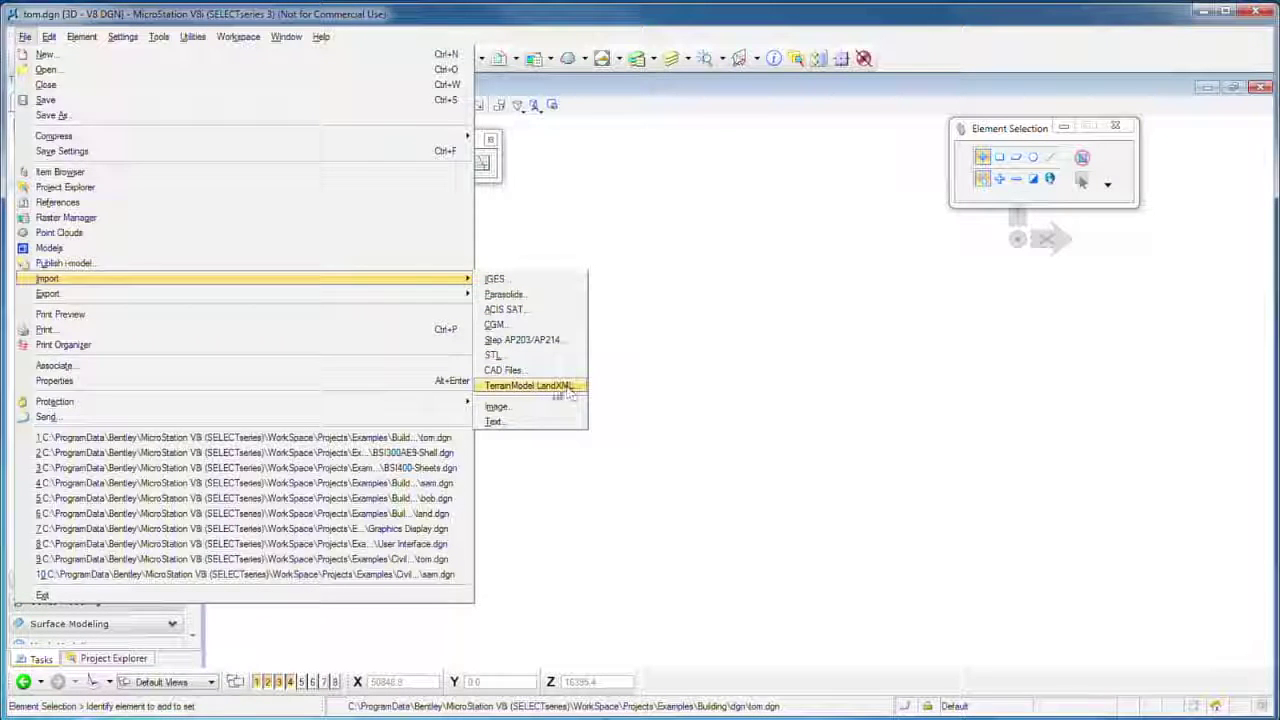
left_click(515, 387)
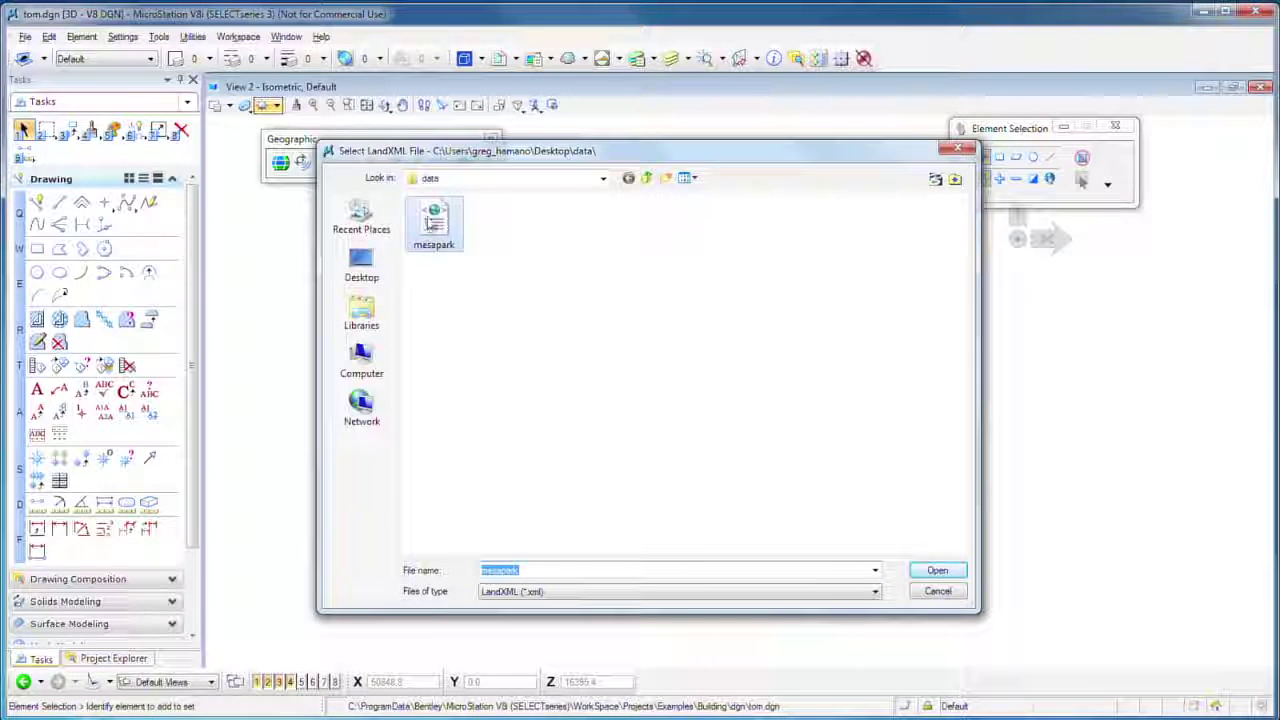
left_click(430, 222)
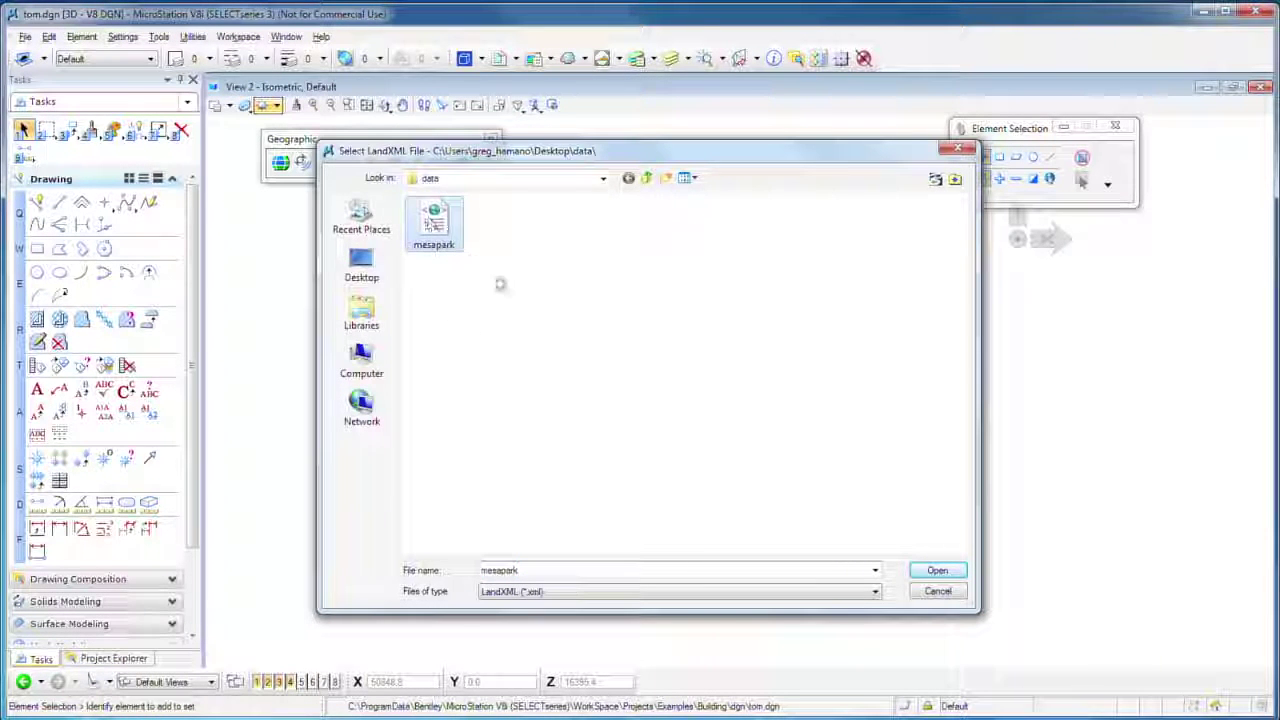
left_click(937, 572)
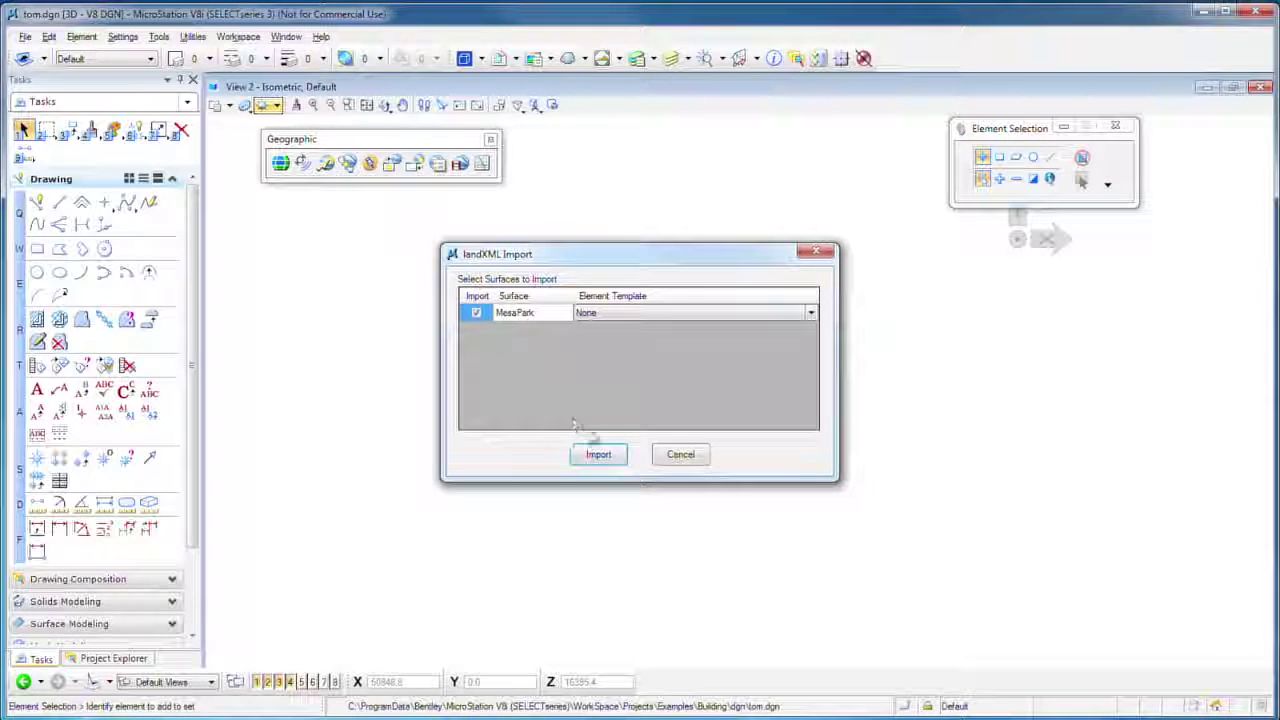
left_click(598, 455)
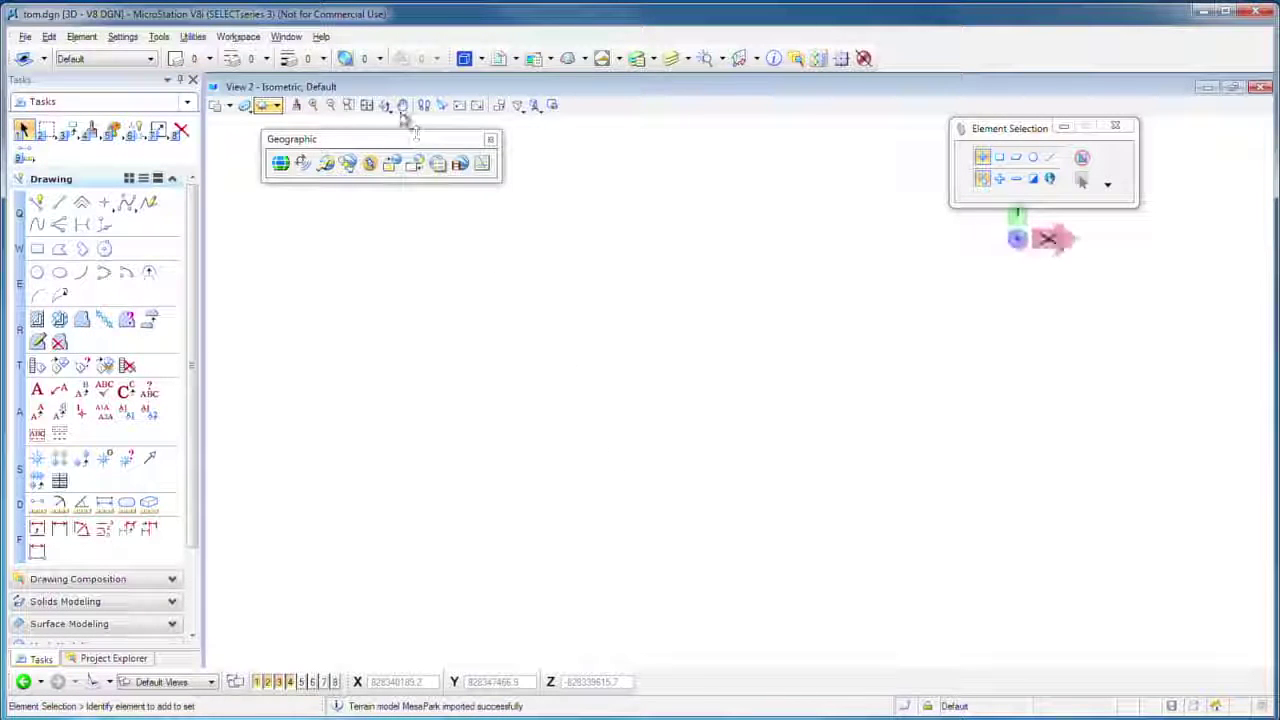
left_click(366, 105)
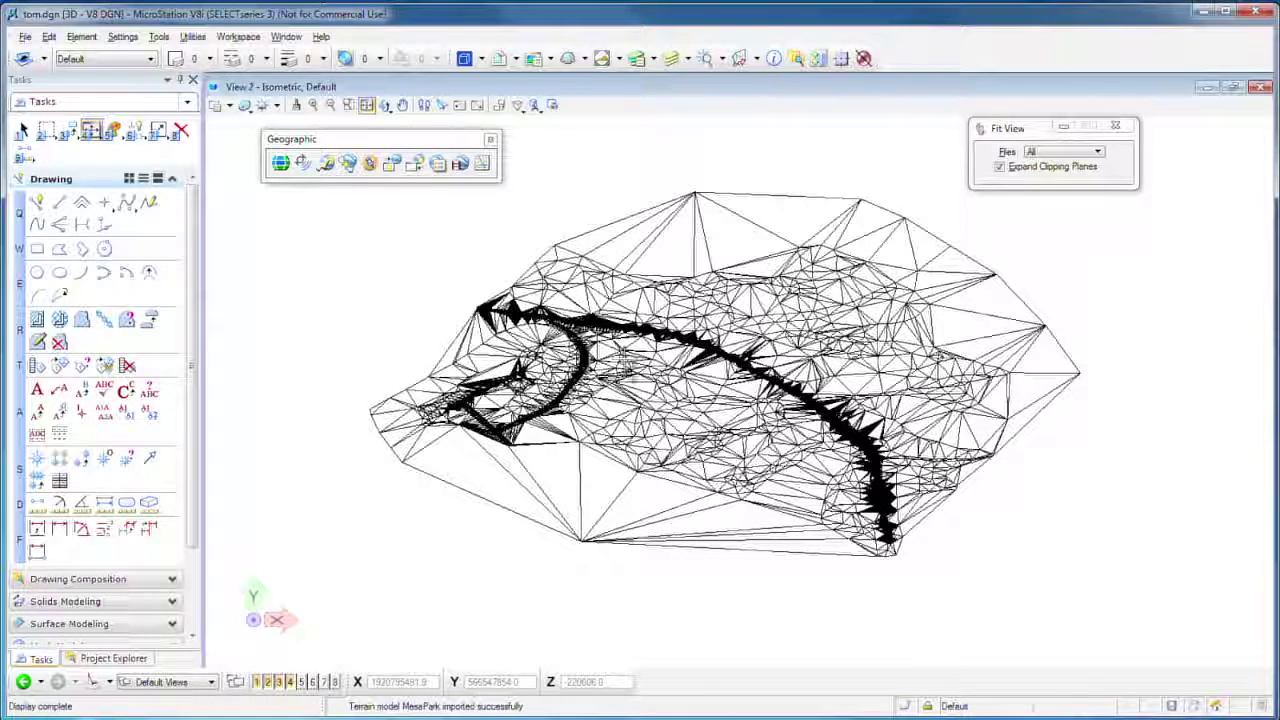
Shade the terrain mesh with the default Smooth display style and dynamically rotate the view to a low, flat angle over the terrain
left_click(24, 131)
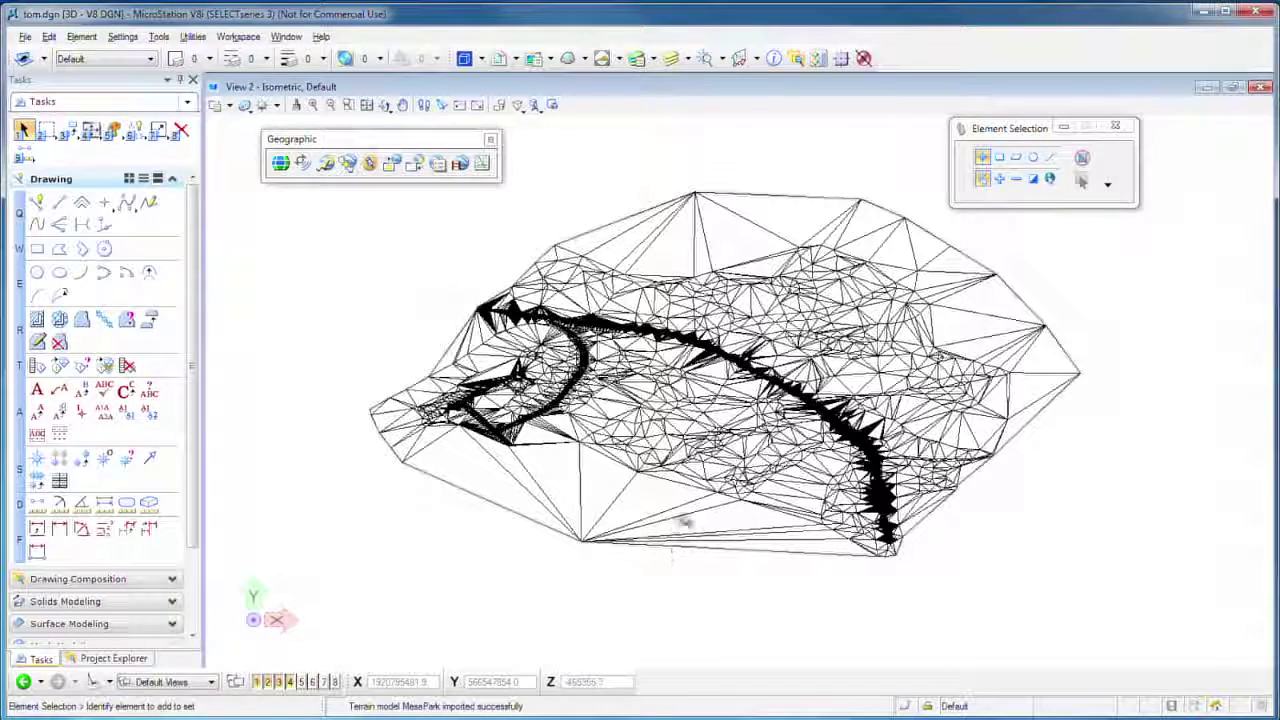
left_click(384, 105)
left_click_drag(556, 411, 583, 463)
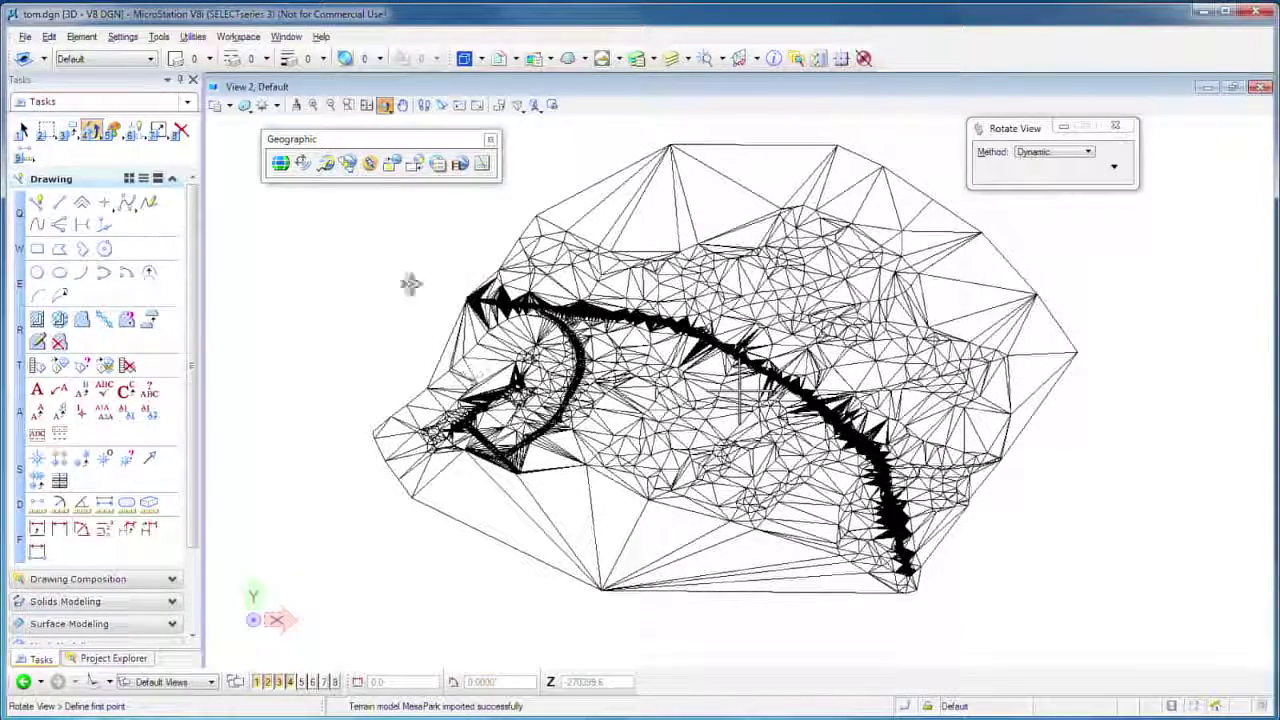
left_click(245, 107)
mouse_move(281, 187)
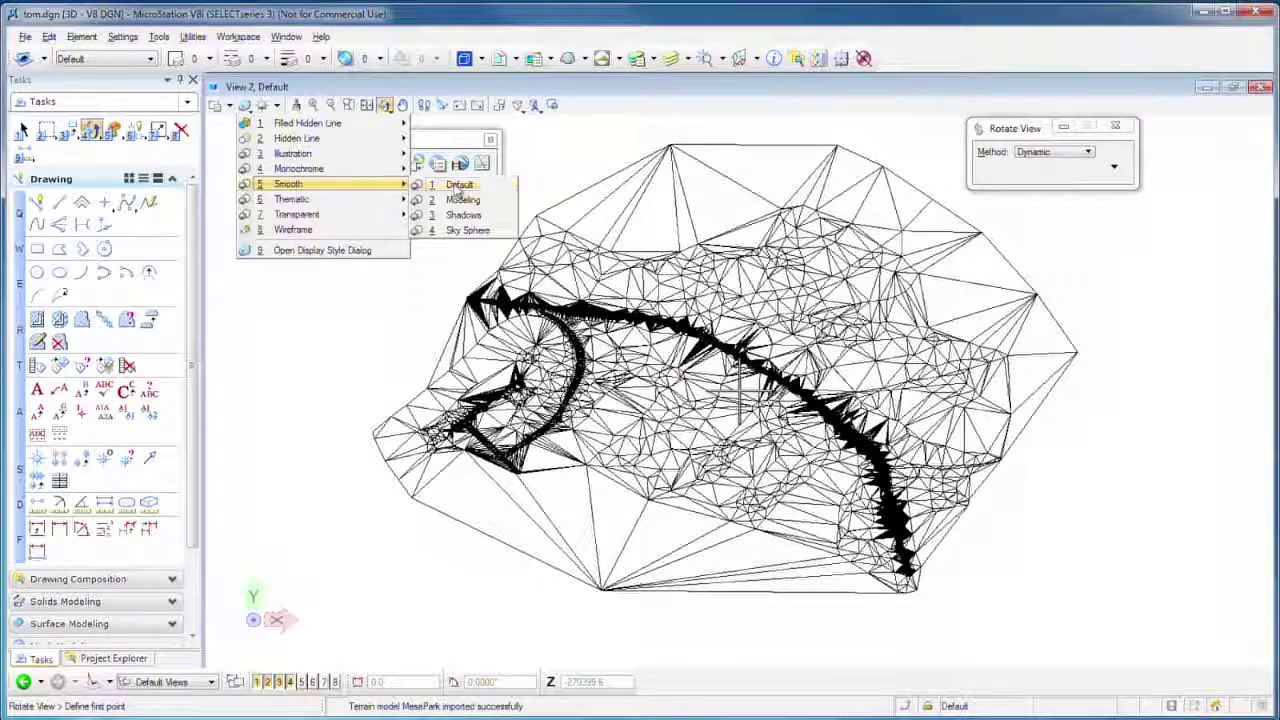
left_click(458, 186)
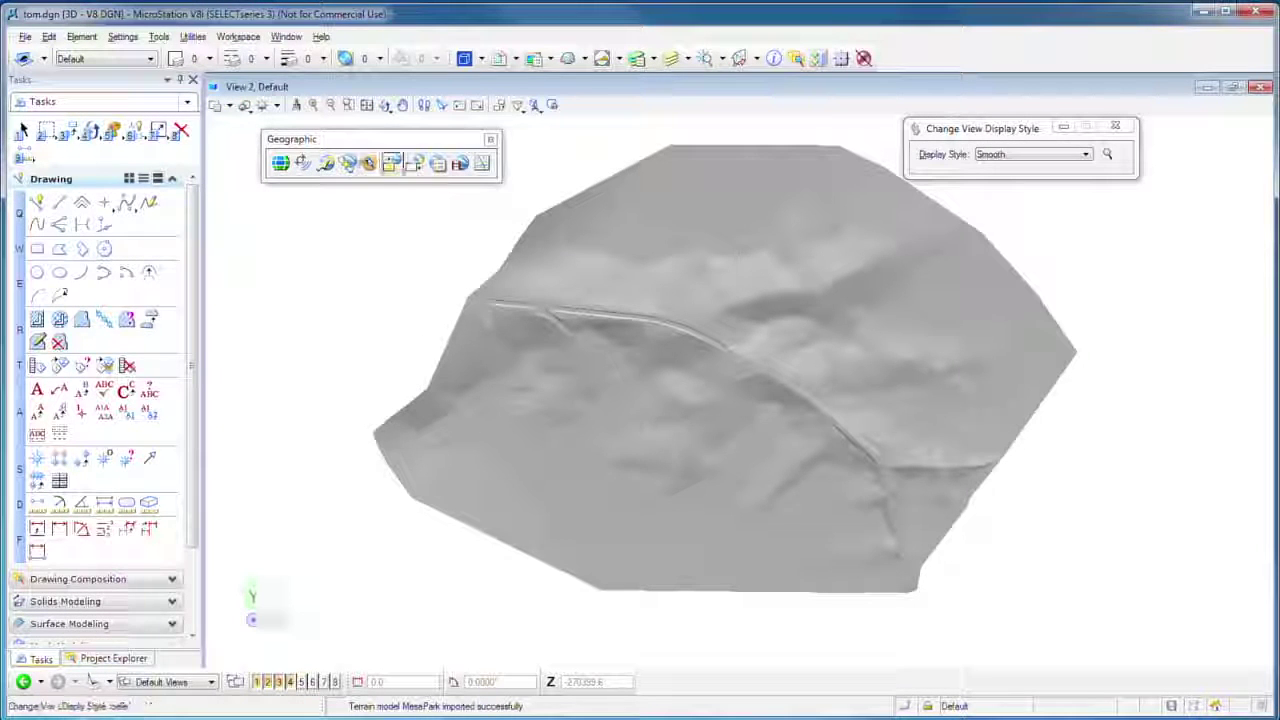
left_click(385, 105)
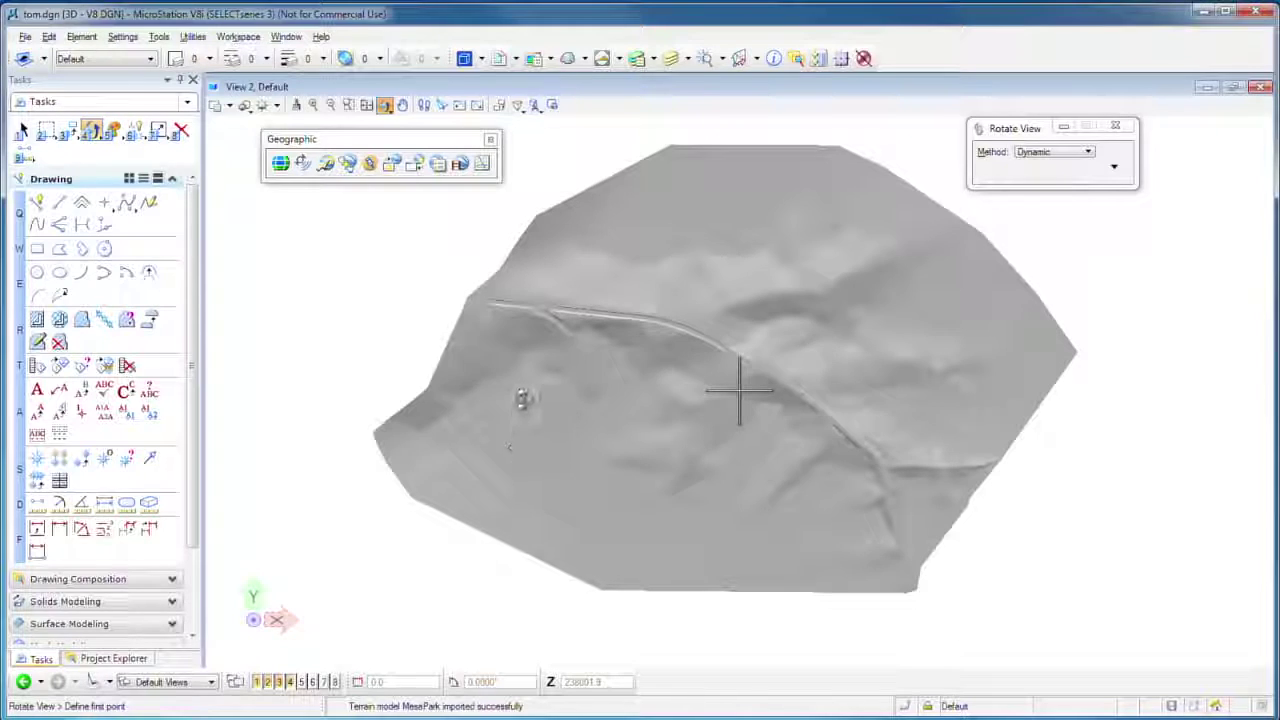
left_click_drag(854, 571, 906, 503)
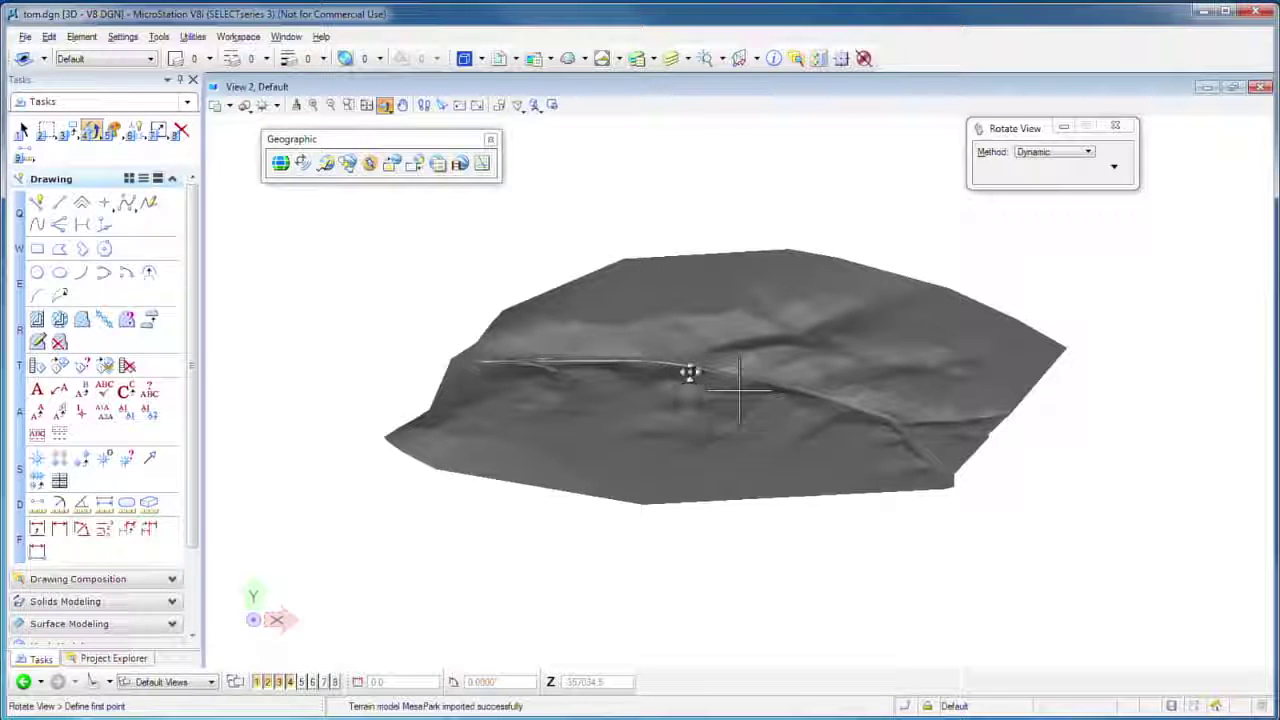